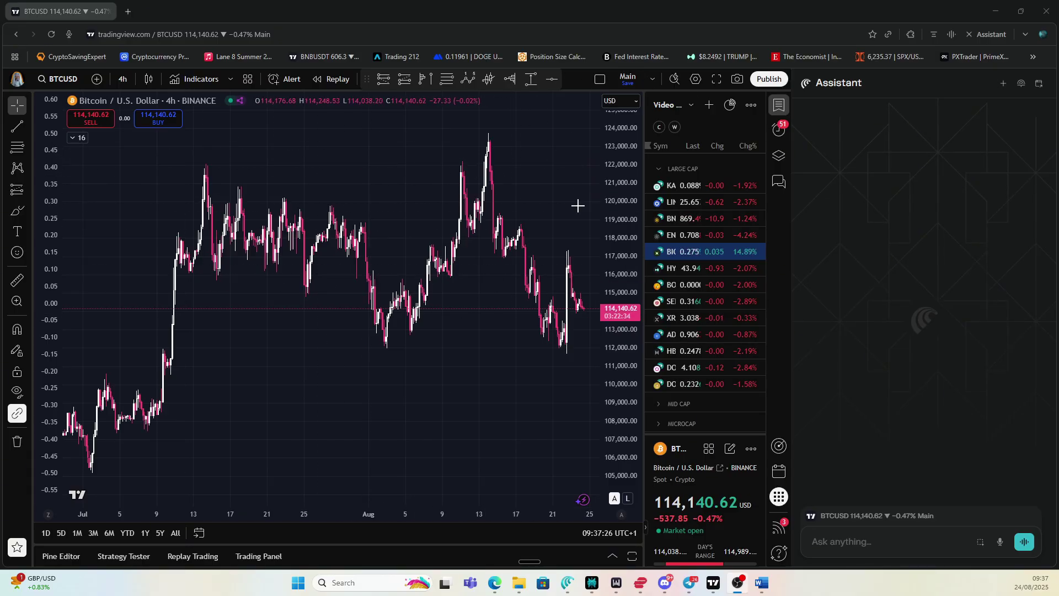
Ask the Assistant for the current support and resistance levels on the Bitcoin chart shown on screen.
scroll(433, 286, "down", 3)
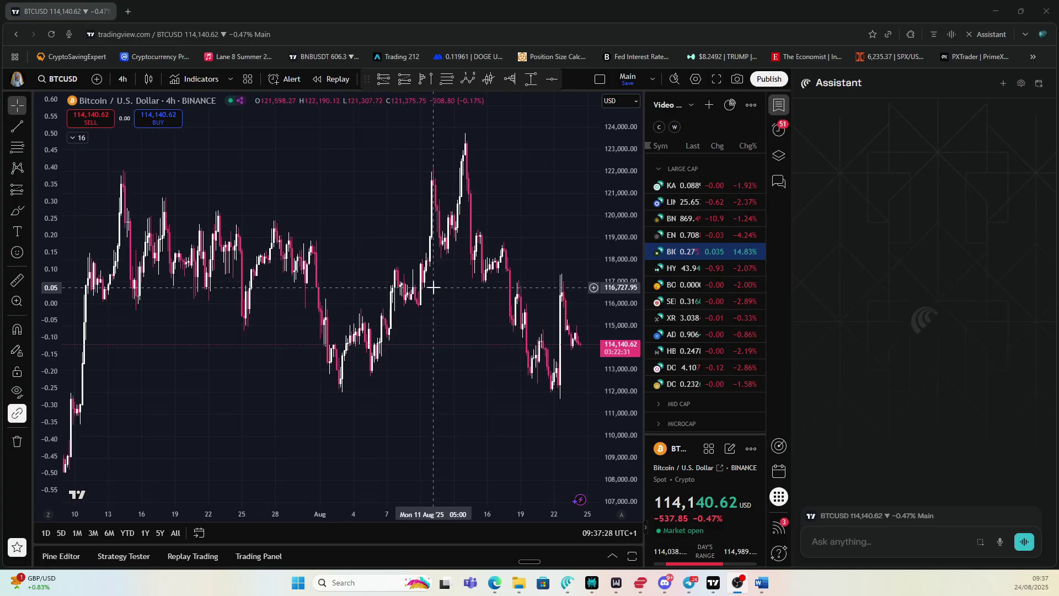
scroll(432, 288, "up", 3)
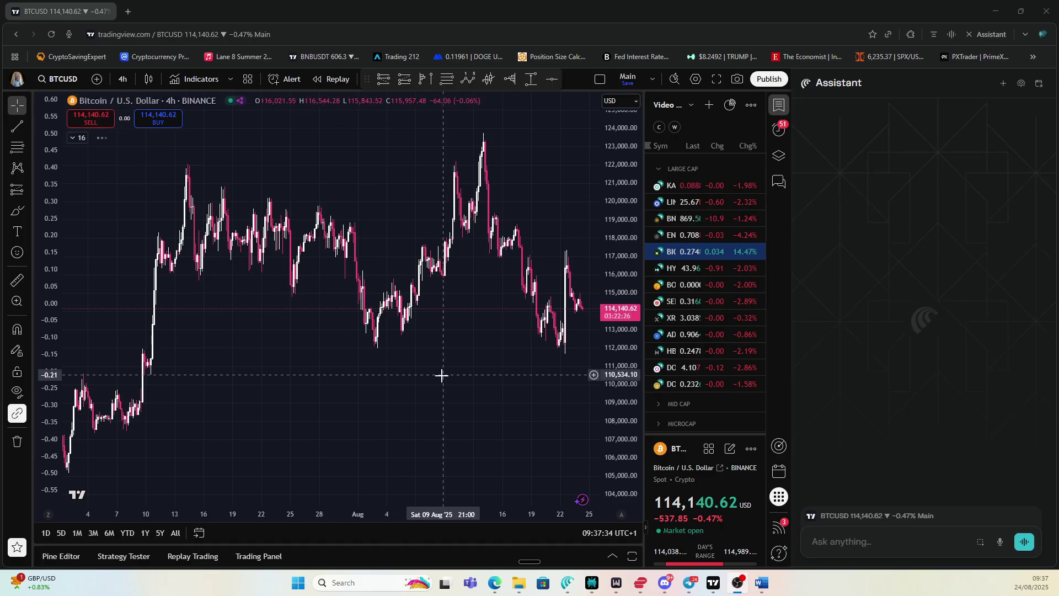
left_click_drag(441, 376, 400, 378)
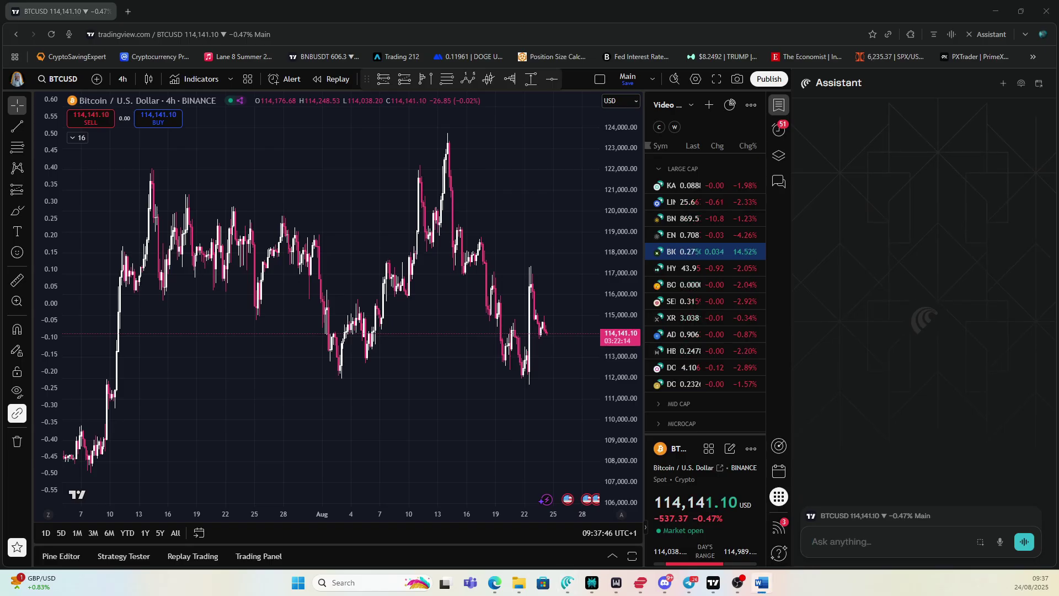
left_click(837, 541)
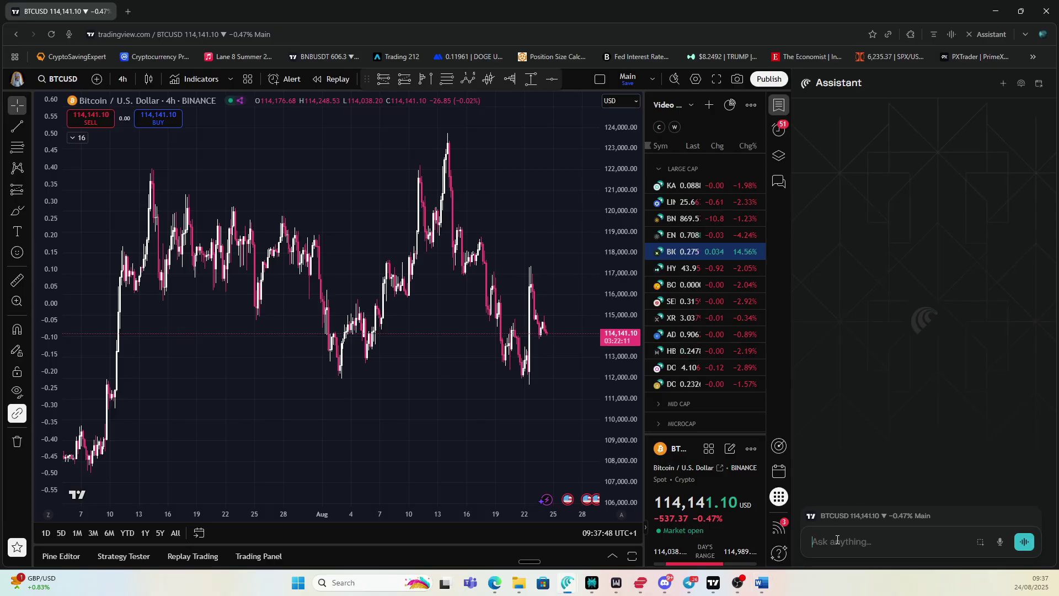
type("identify lo")
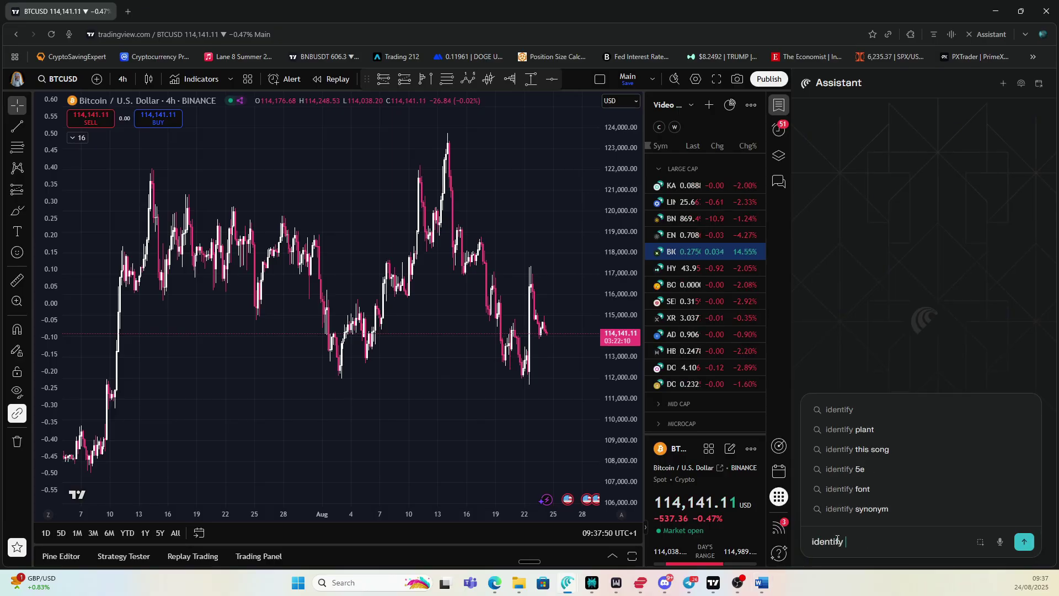
key("BackSpace")
key("BackSpace")
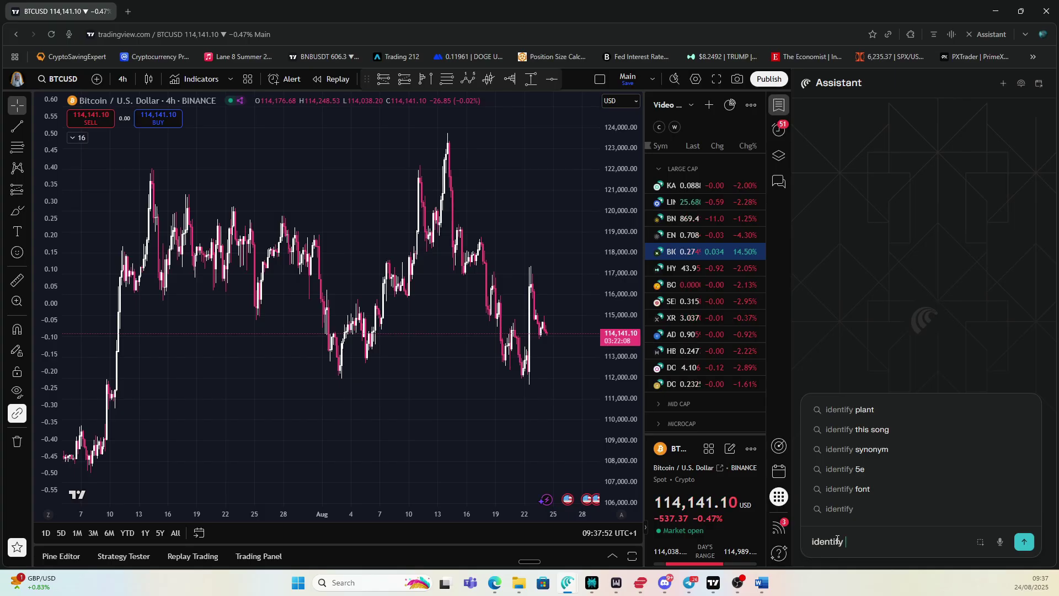
type("the current")
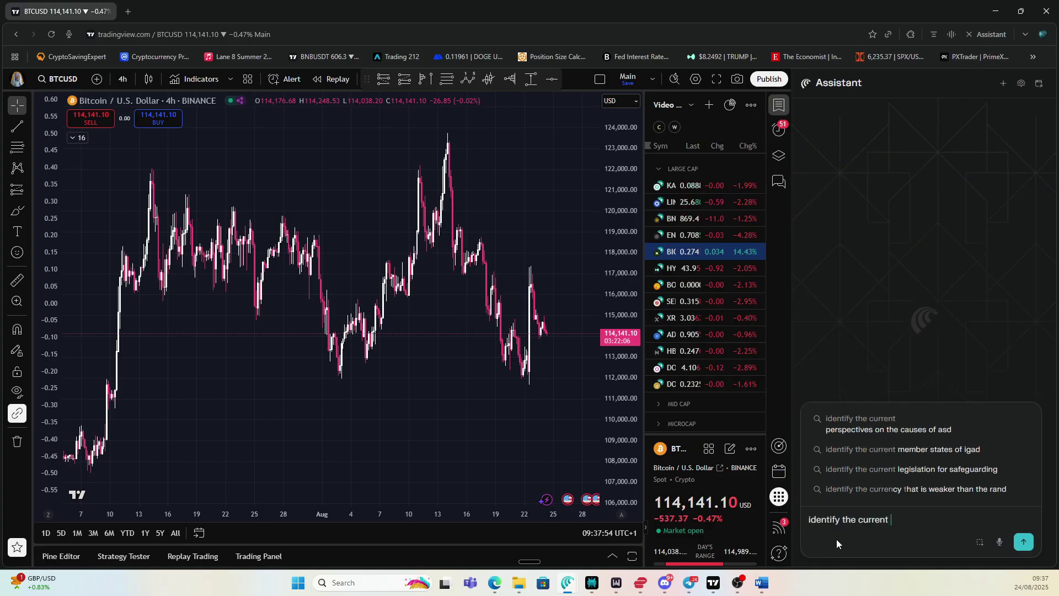
type(" support a")
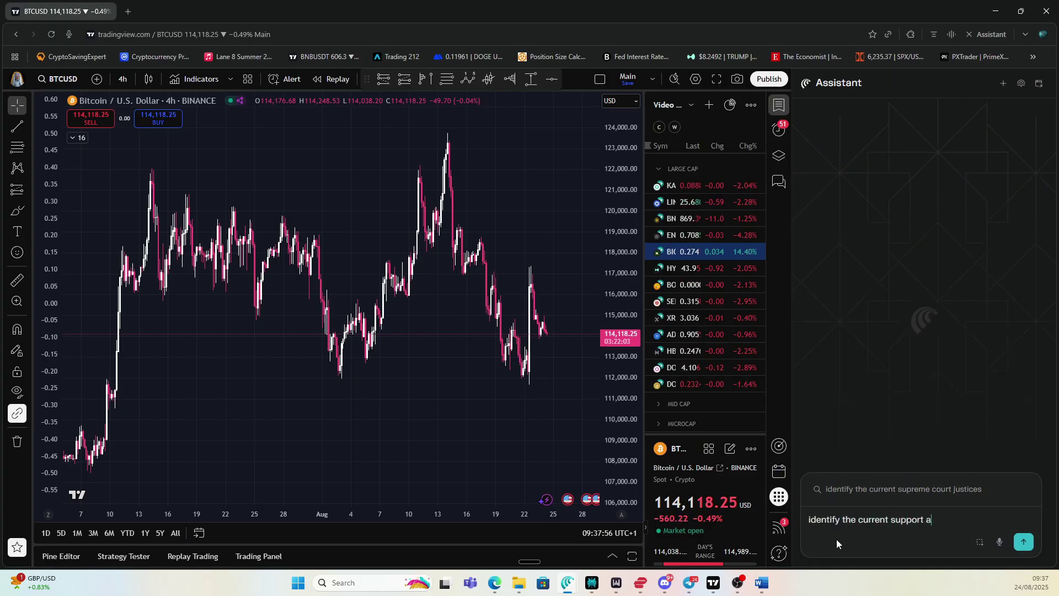
type("nd resistan")
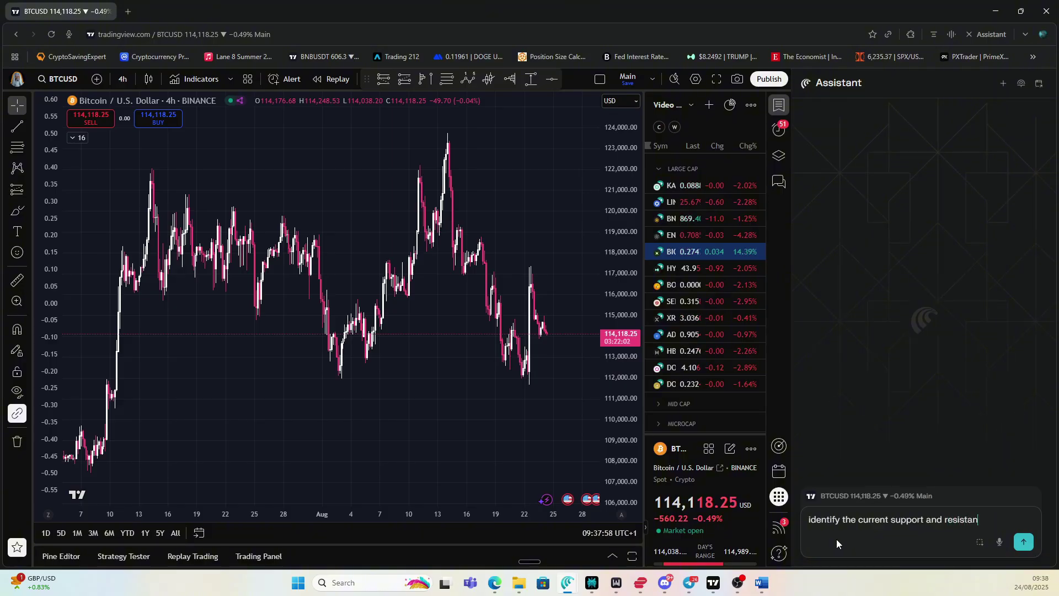
type("ce elvels")
key("BackSpace")
key("BackSpace")
key("BackSpace")
key("BackSpace")
key("BackSpace")
key("BackSpace")
type("l")
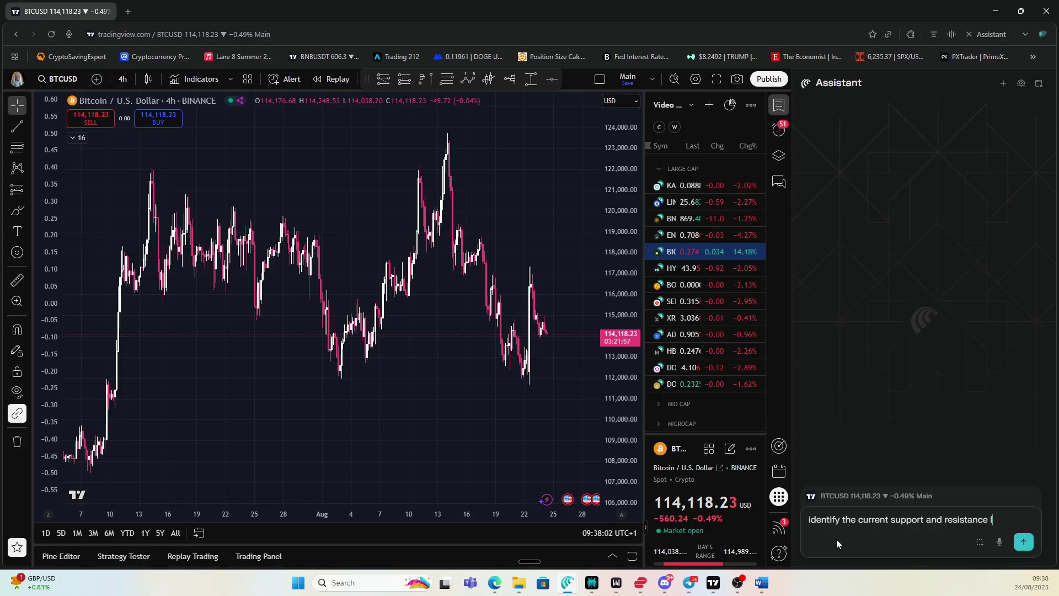
type("evels for the b")
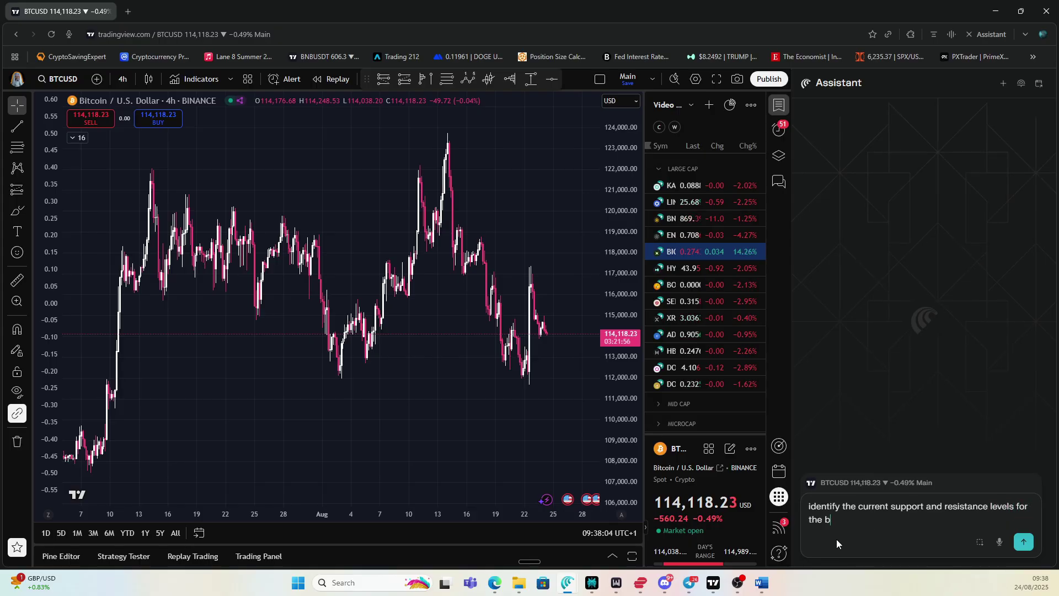
type("itcoin chart show on")
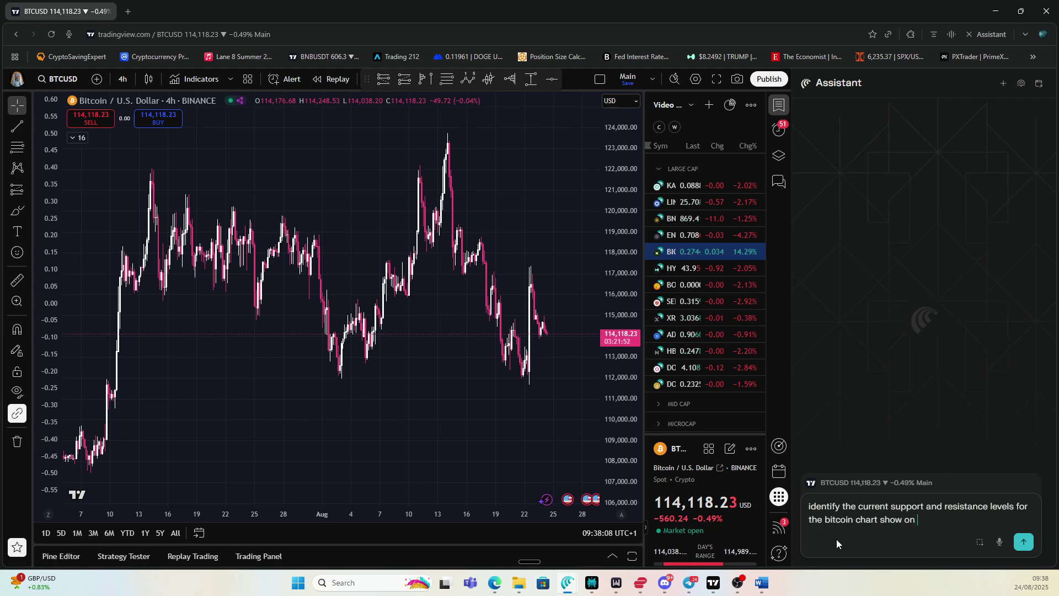
type("c")
key("BackSpace")
key("BackSpace")
key("BackSpace")
key("BackSpace")
key("BackSpace")
type("n on the screen")
key("Return")
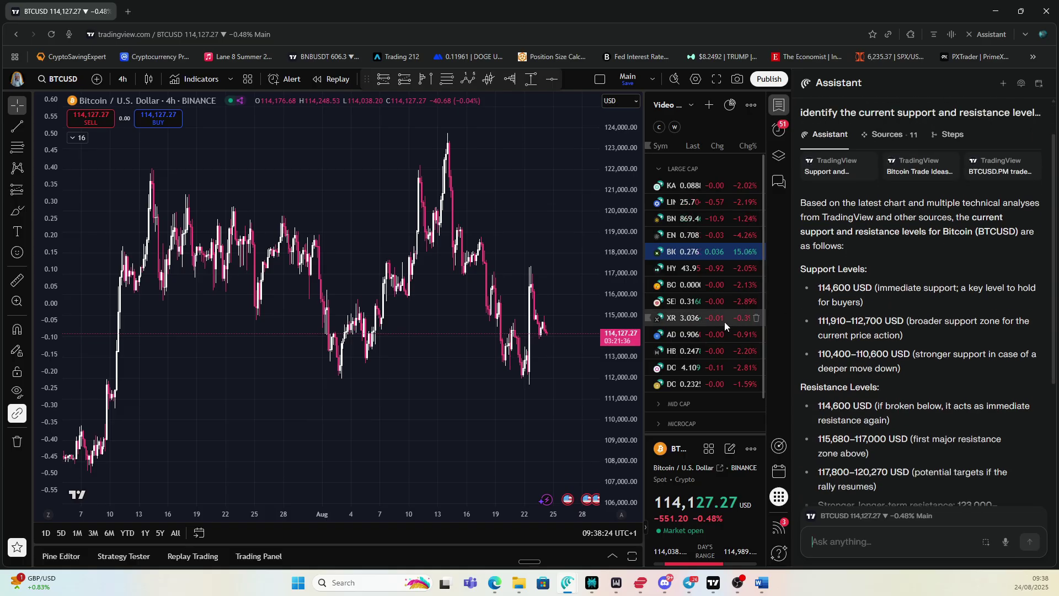
Zoom the BTCUSD chart in horizontally while the Assistant's support/resistance answer loads.
scroll(516, 355, "up", 1)
scroll(516, 356, "up", 1)
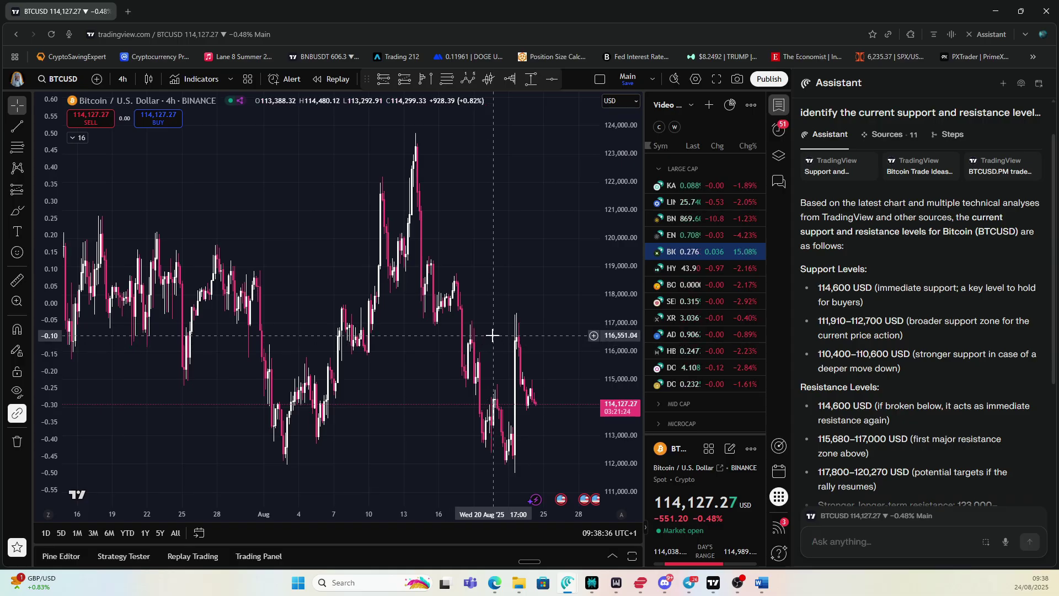
Place a green horizontal line on the chart just below the current price.
key("alt+h")
left_click(546, 335)
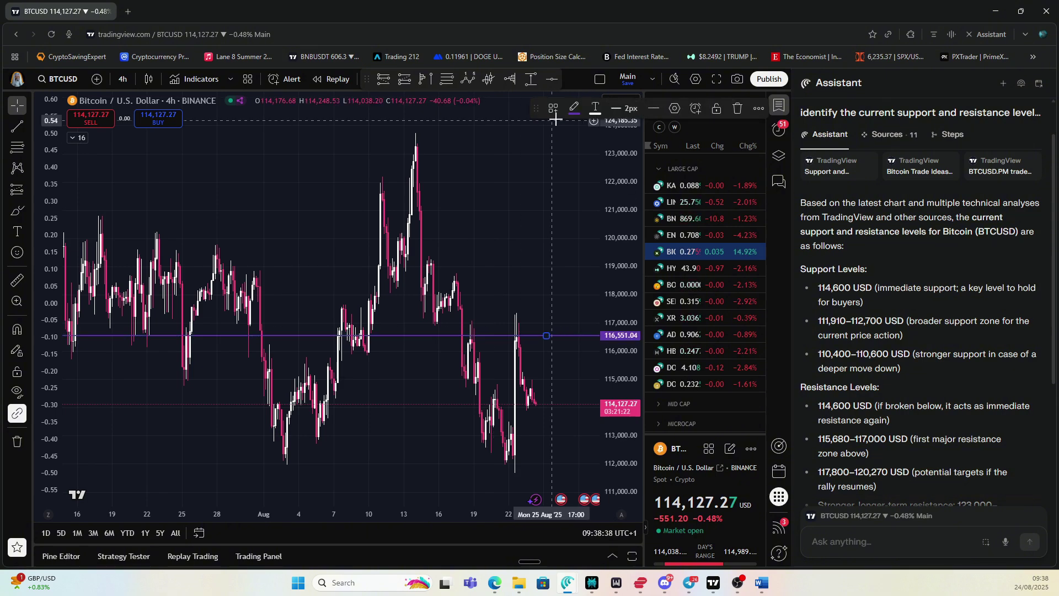
left_click(575, 108)
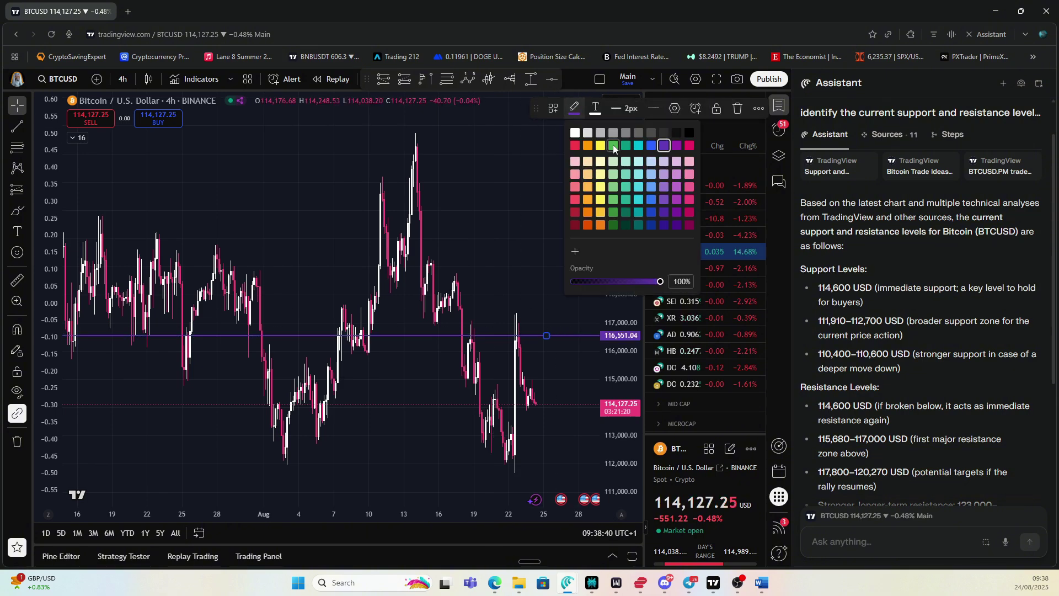
left_click(587, 165)
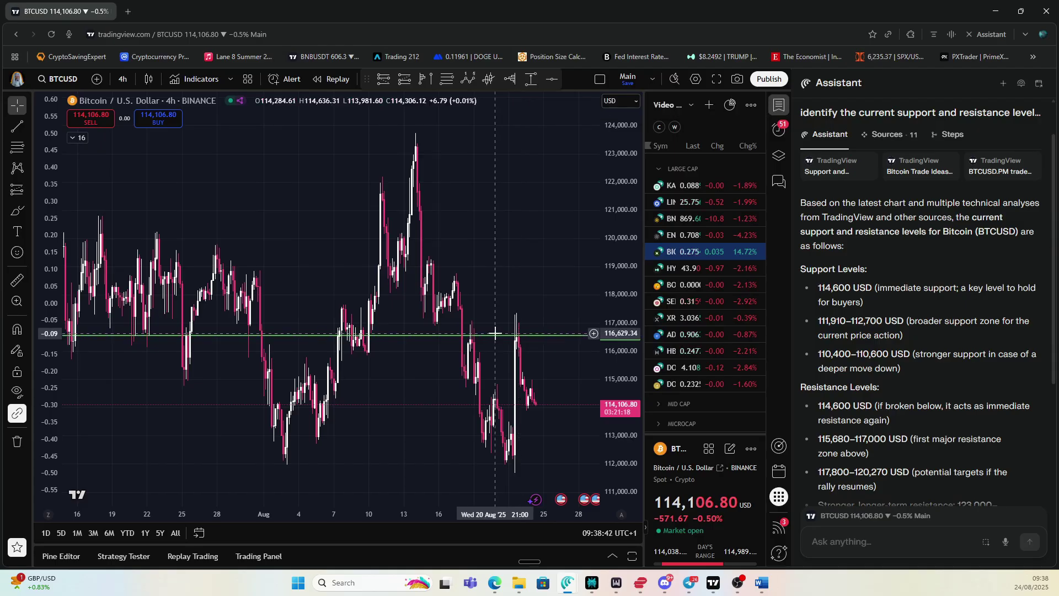
mouse_move(495, 338)
left_mouse_down()
mouse_move(478, 412)
mouse_move(485, 376)
mouse_move(479, 395)
left_mouse_up()
Set the green line's price to exactly 114,600 in its Coordinates settings.
right_click(479, 395)
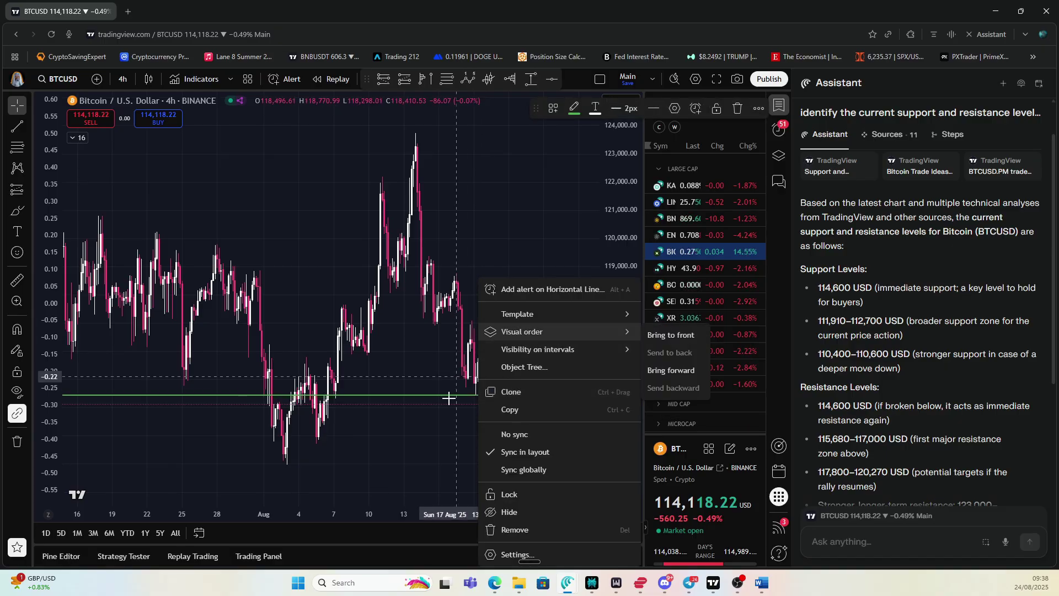
key("Escape")
double_click(420, 395)
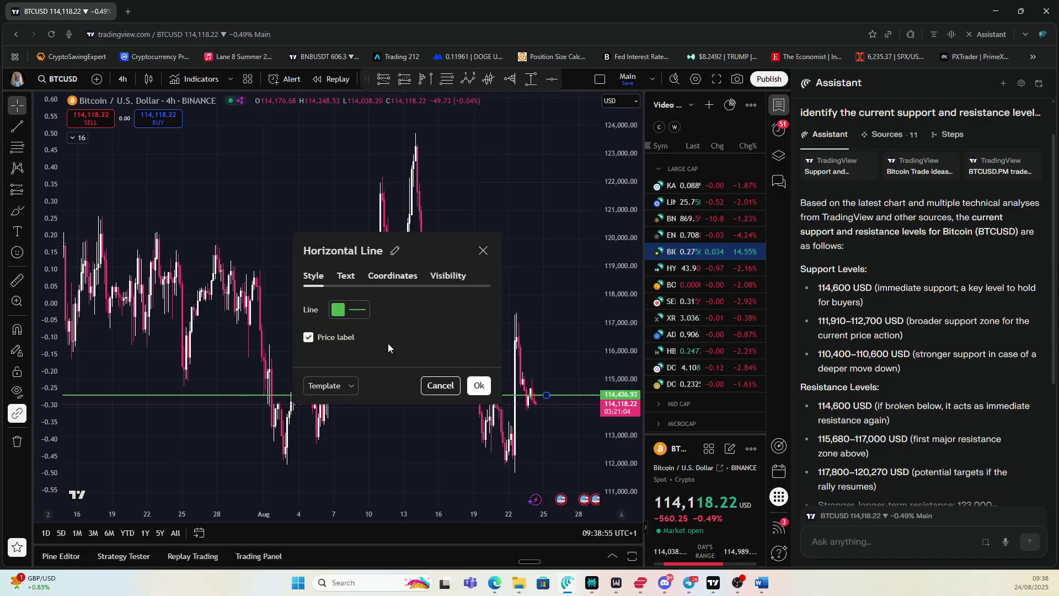
left_click(412, 275)
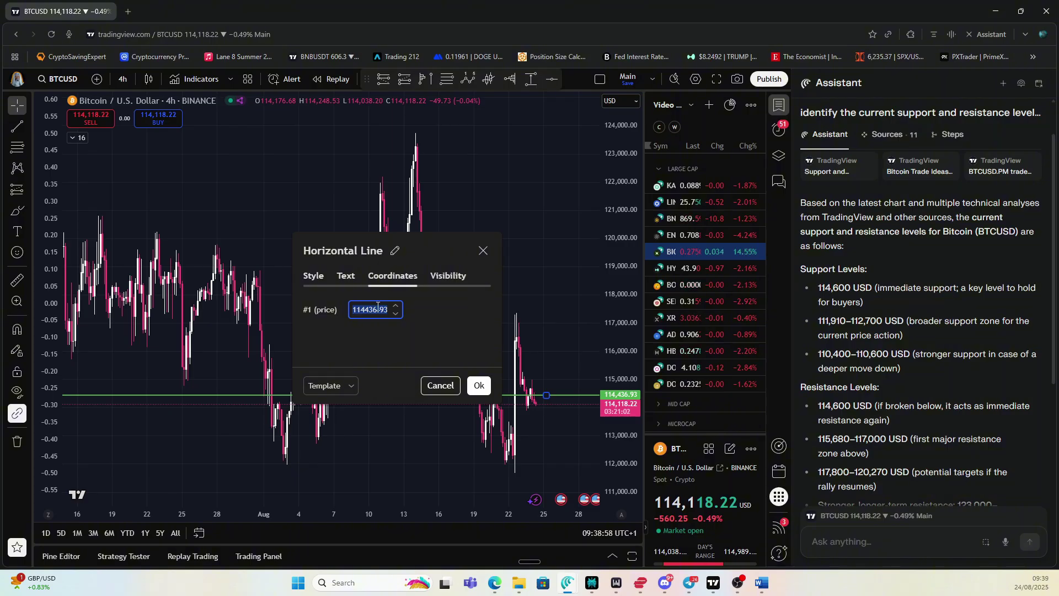
type("1146")
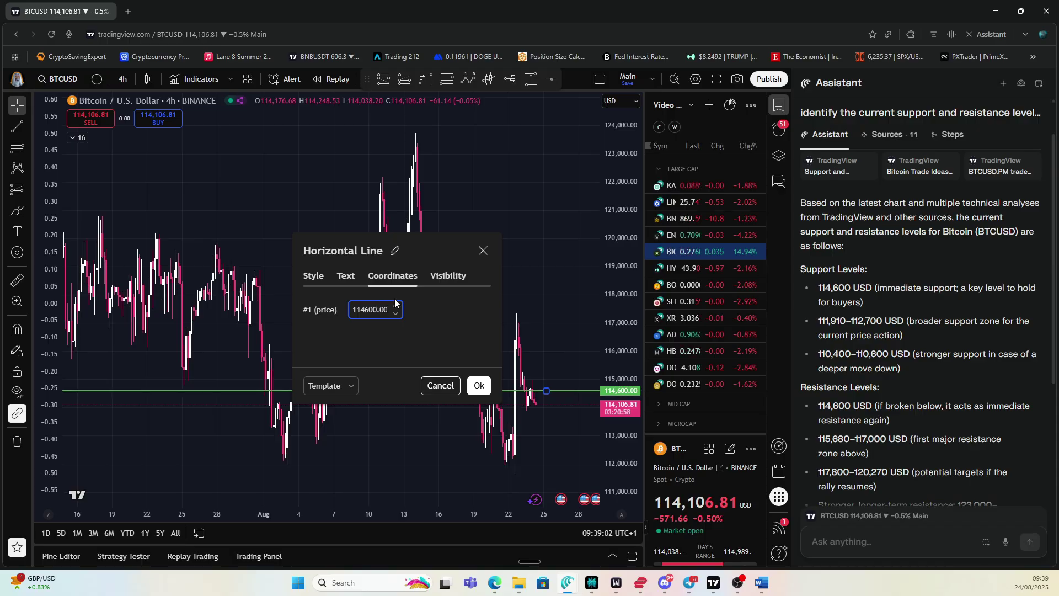
left_click(479, 385)
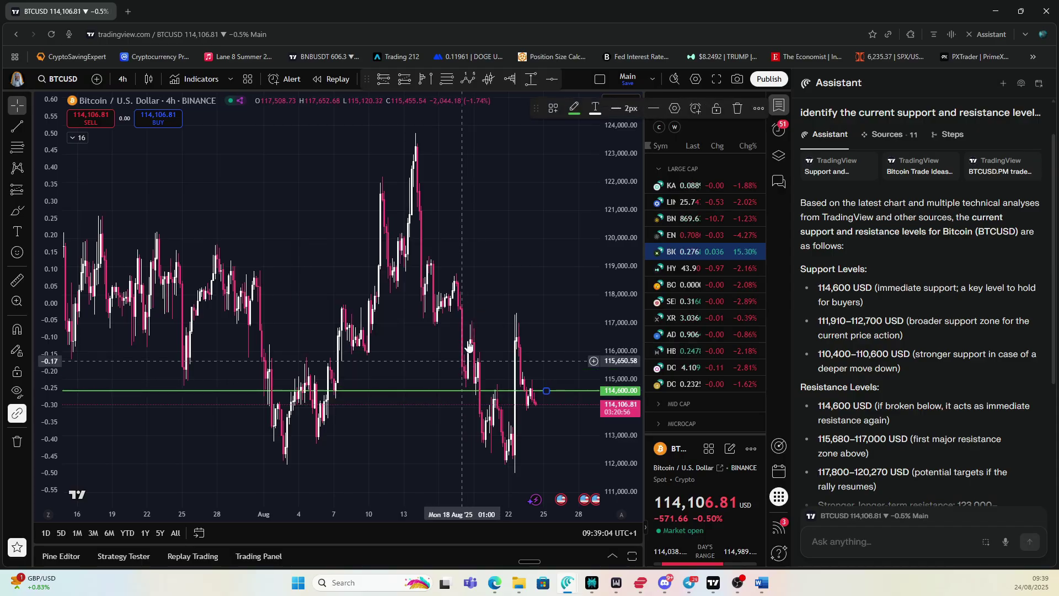
Add a horizontal support line set at 111,910.
key("alt+h")
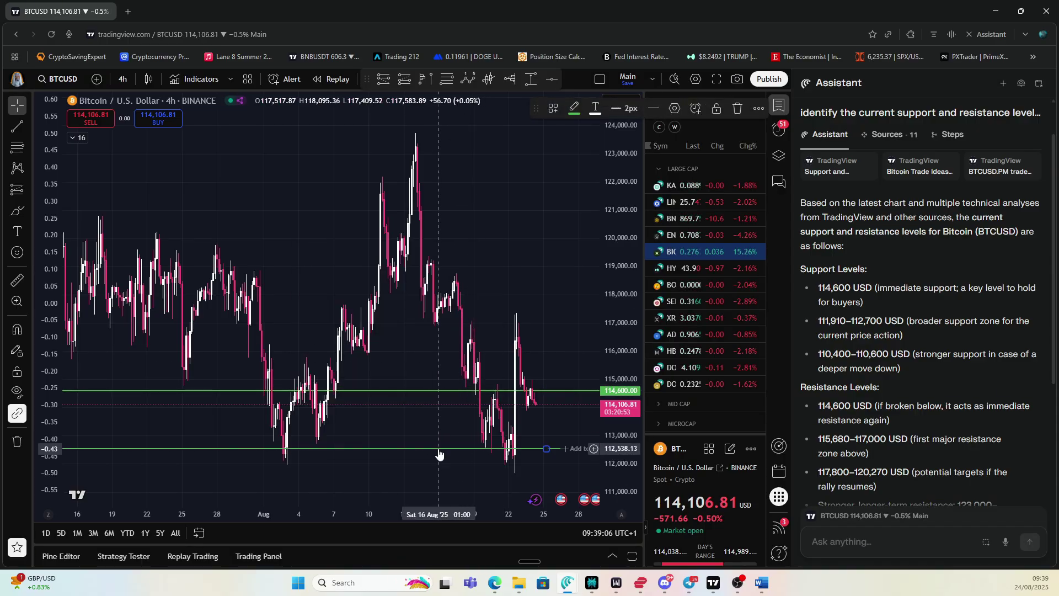
right_click(438, 451)
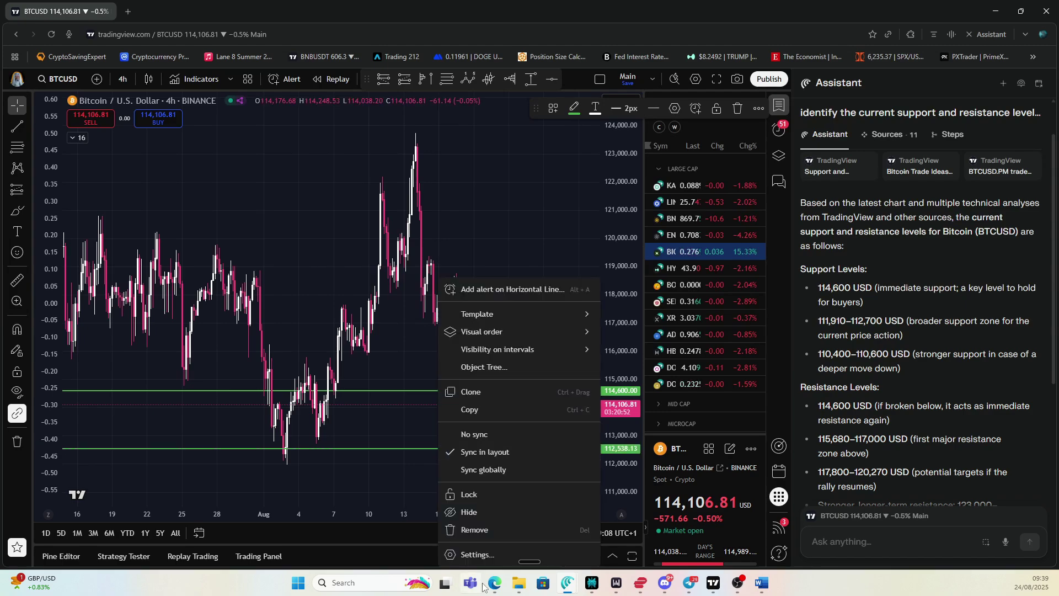
left_click(478, 554)
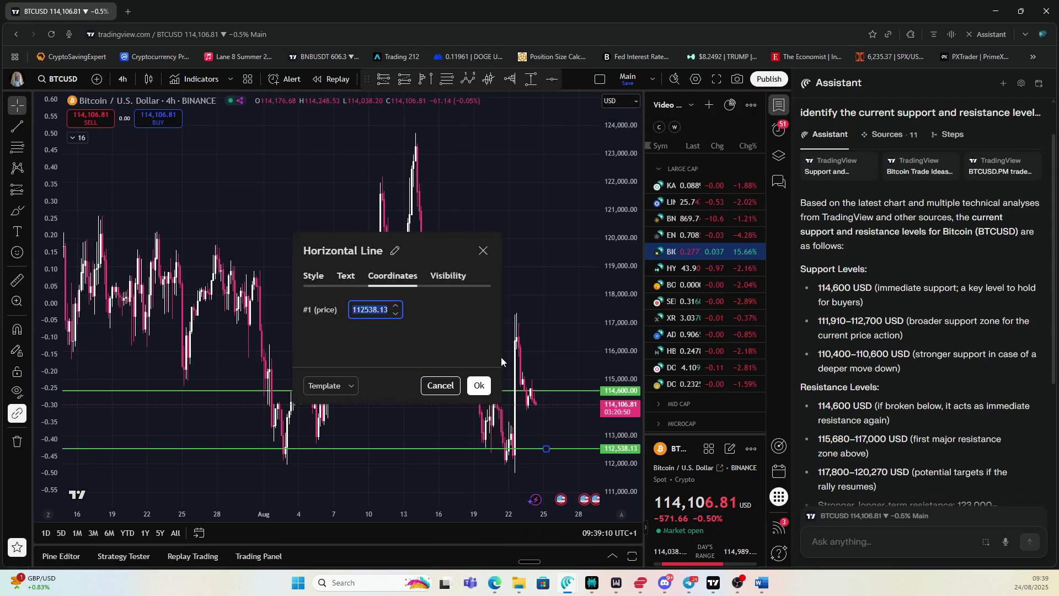
type("11")
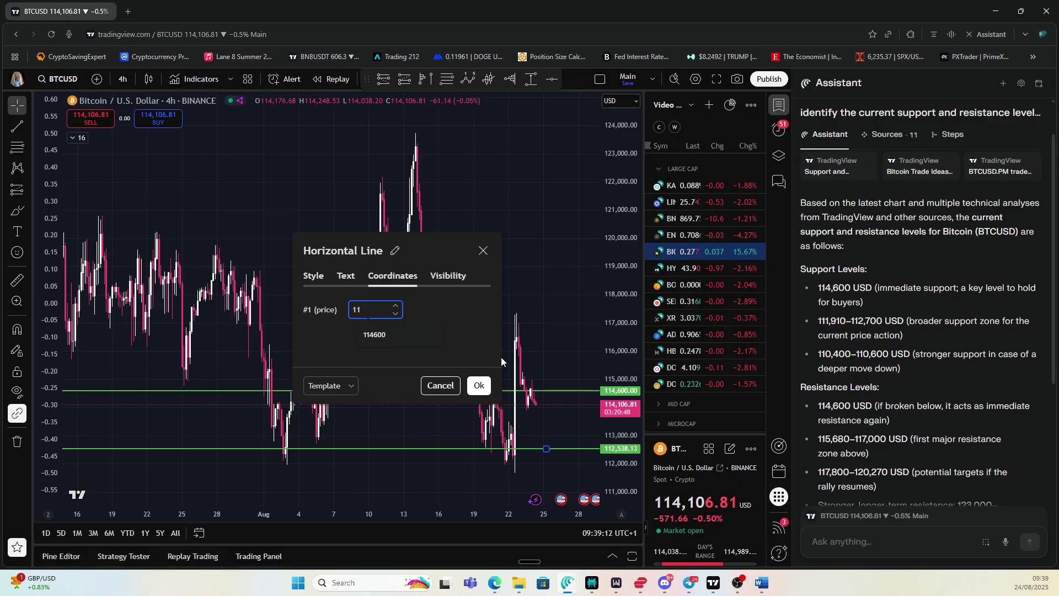
type("1910")
key("Return")
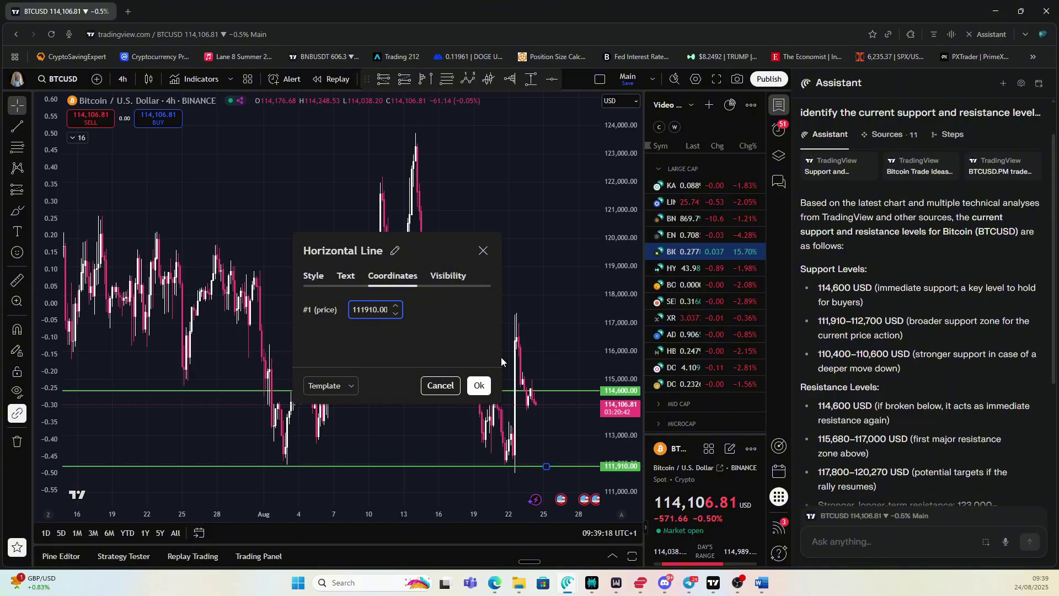
left_click(479, 385)
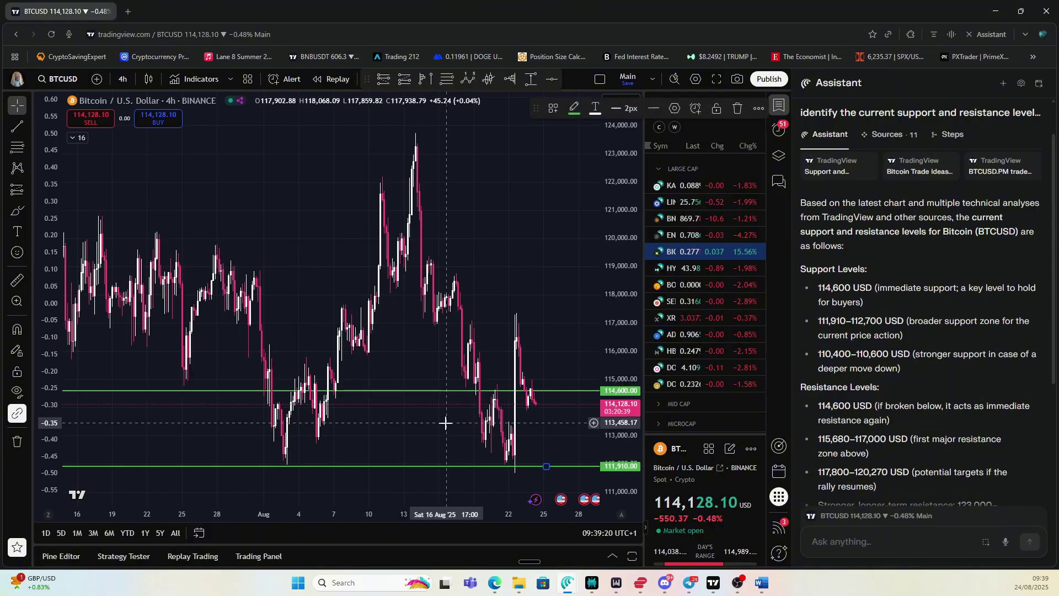
Add another horizontal support line set at 112,700.
left_click(435, 439)
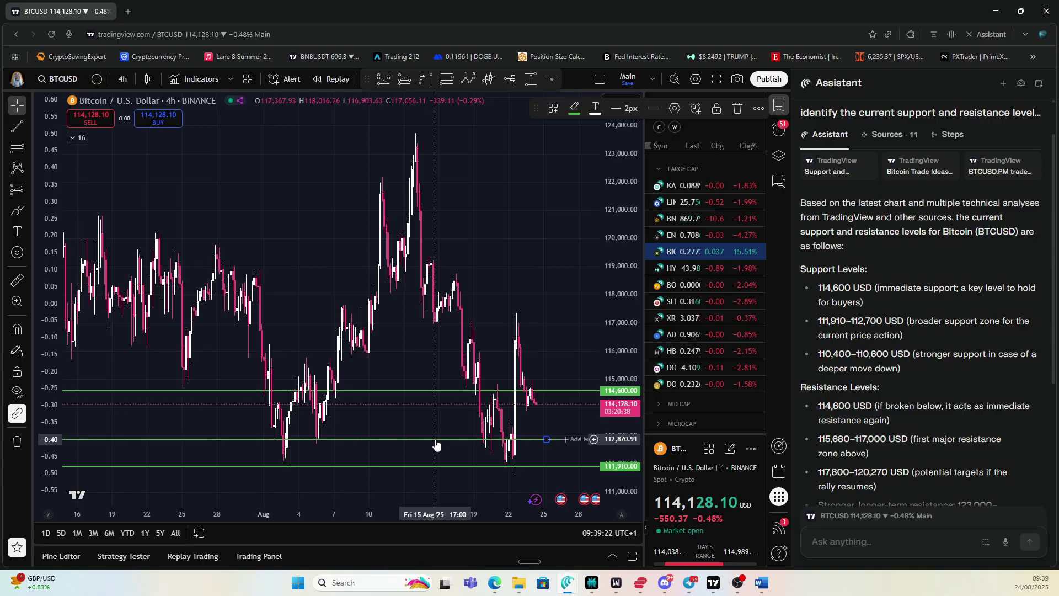
right_click(435, 439)
left_click(462, 557)
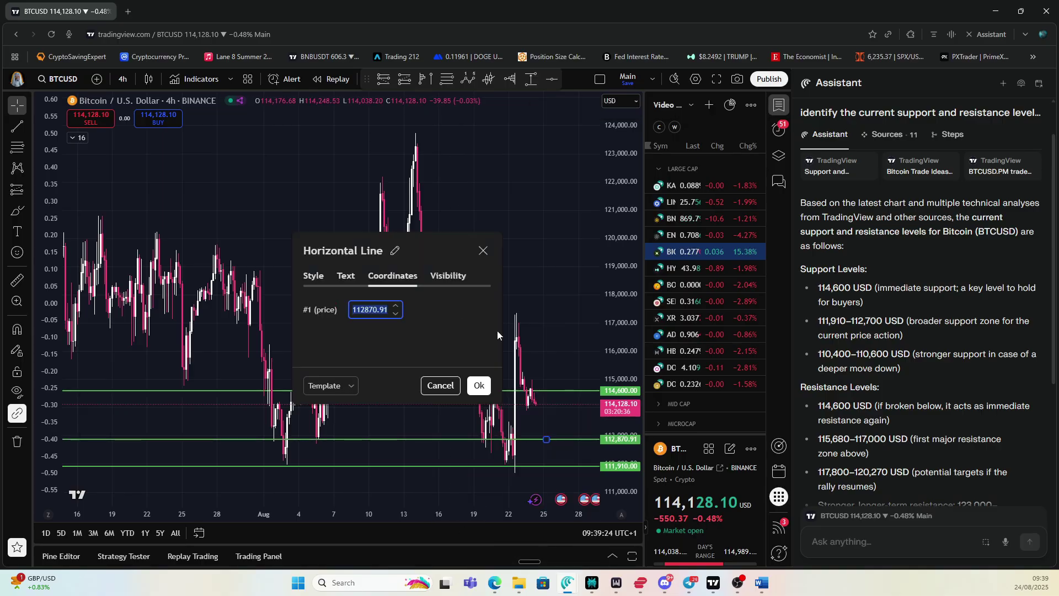
type("112")
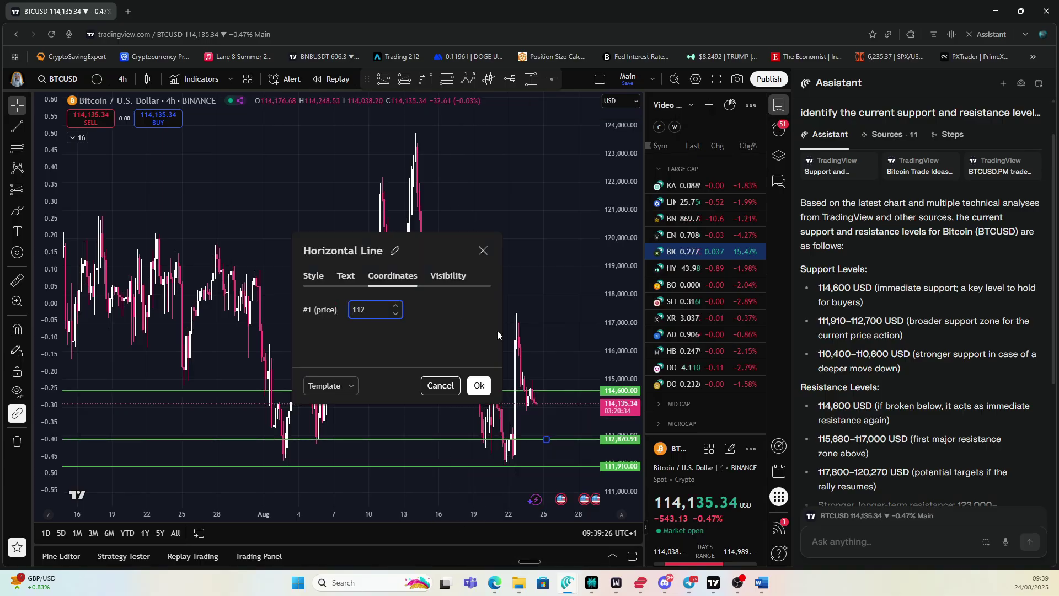
type("700")
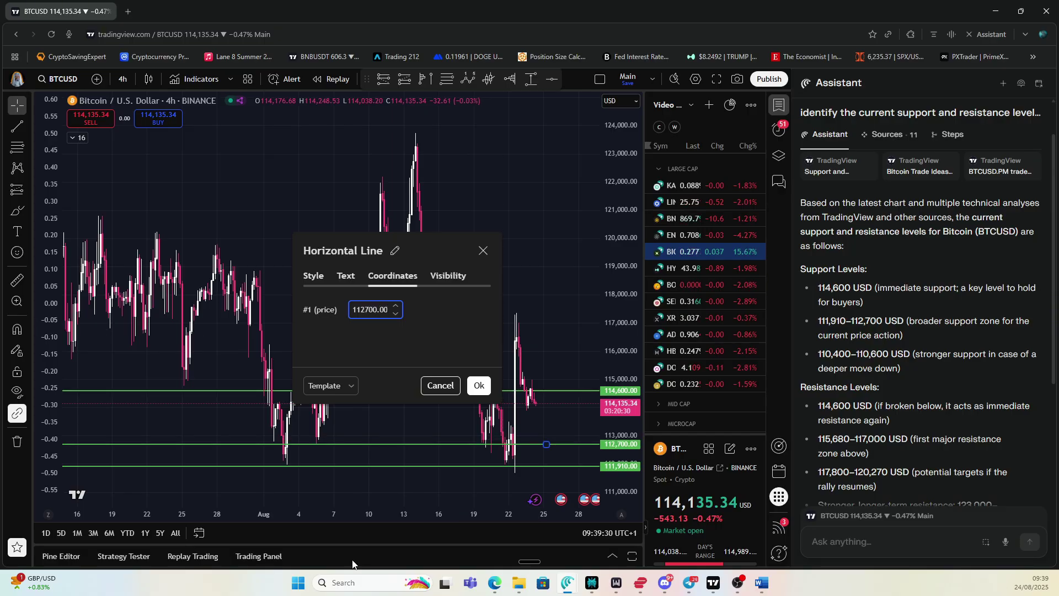
left_click(478, 386)
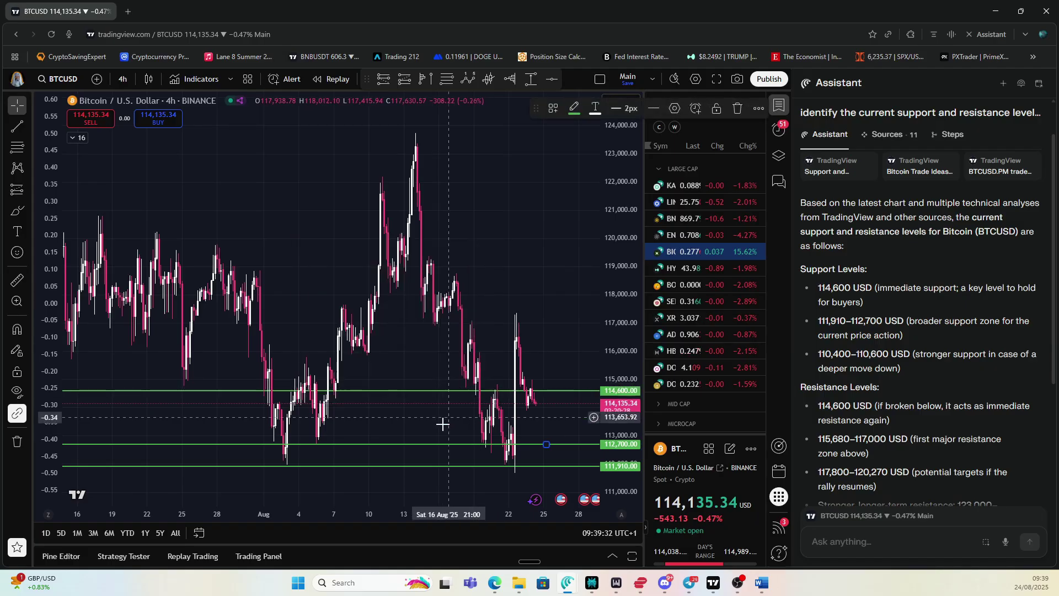
scroll(440, 439, "down", 3)
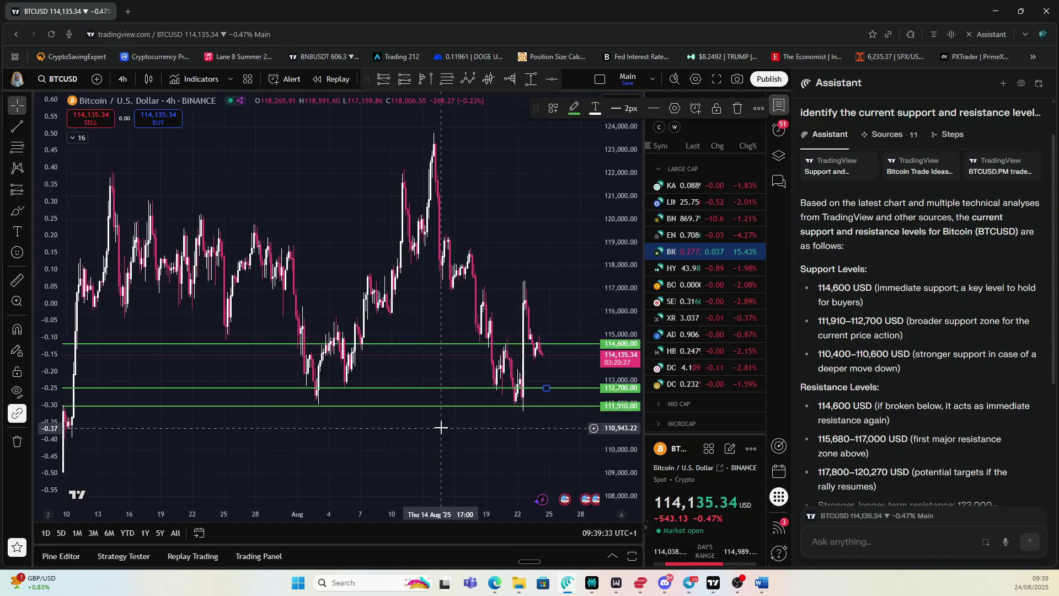
Add a horizontal support line set at 110,400.
left_click(450, 353)
right_click(449, 353)
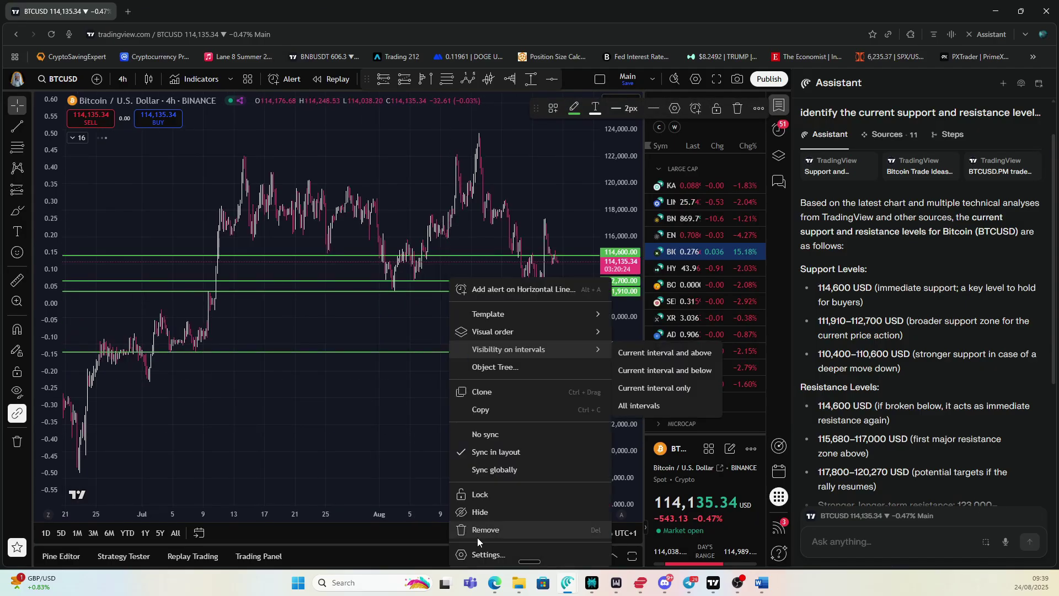
left_click(478, 554)
type("1")
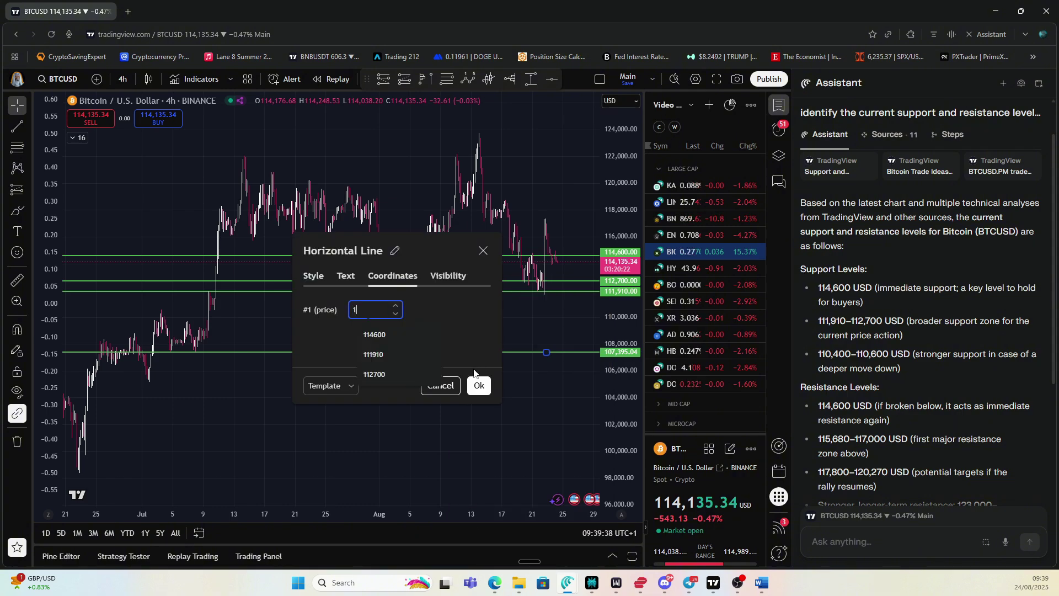
type("10400")
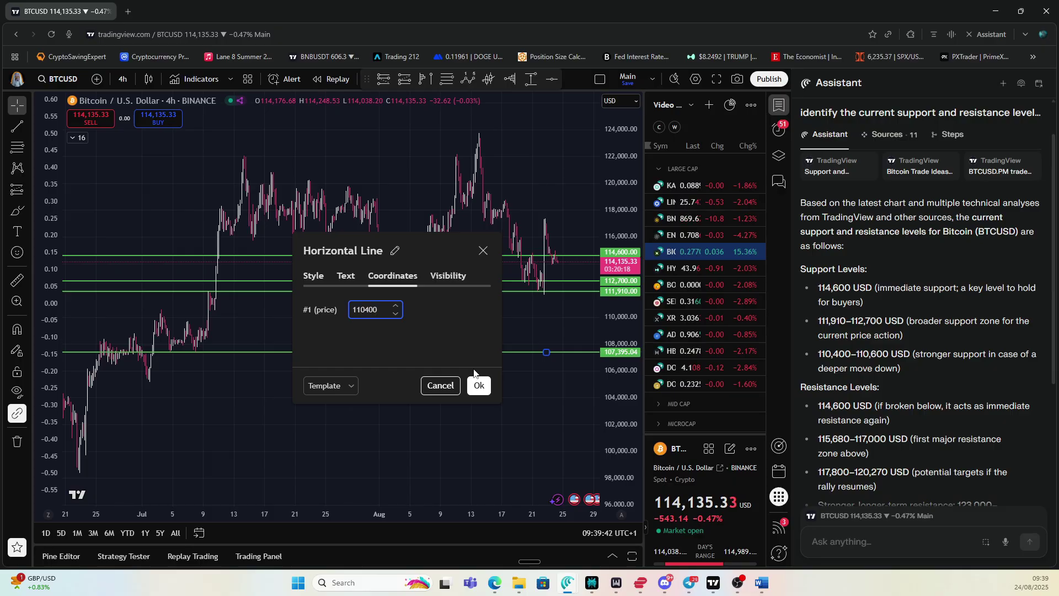
key("Return")
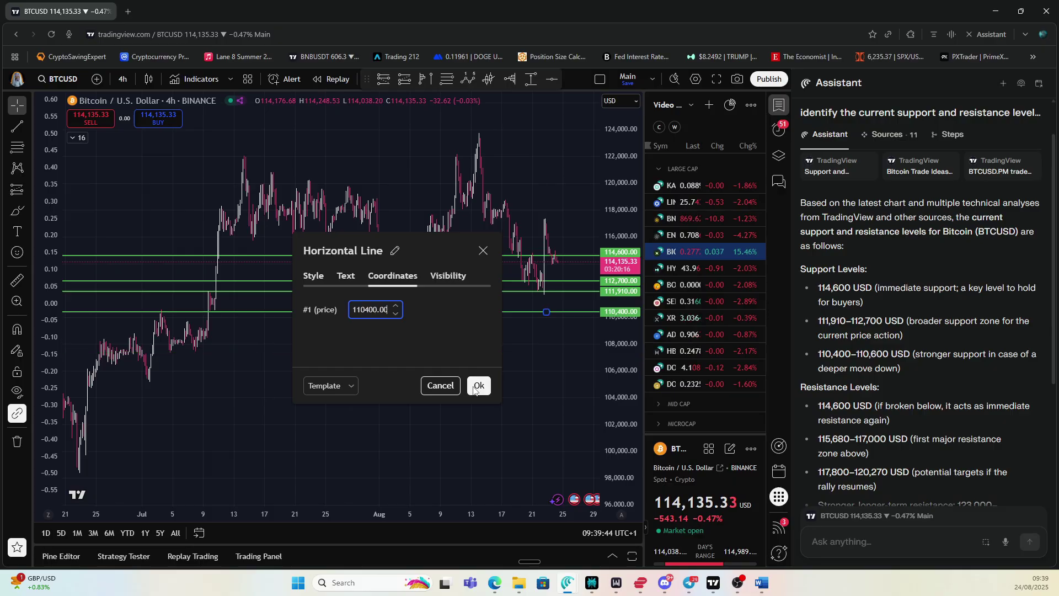
left_click(478, 385)
right_click(458, 324)
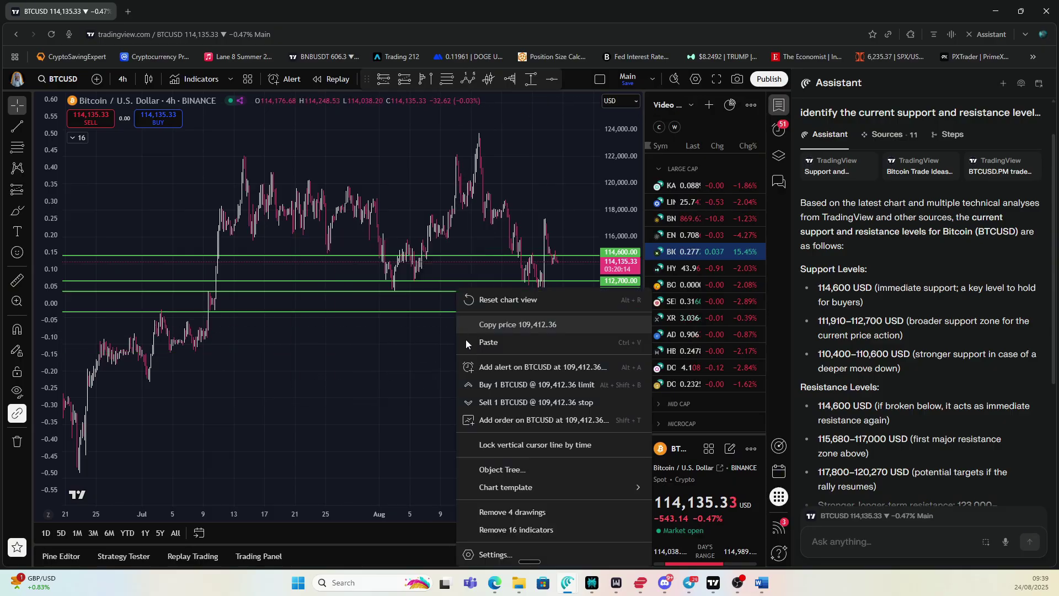
left_click(386, 338)
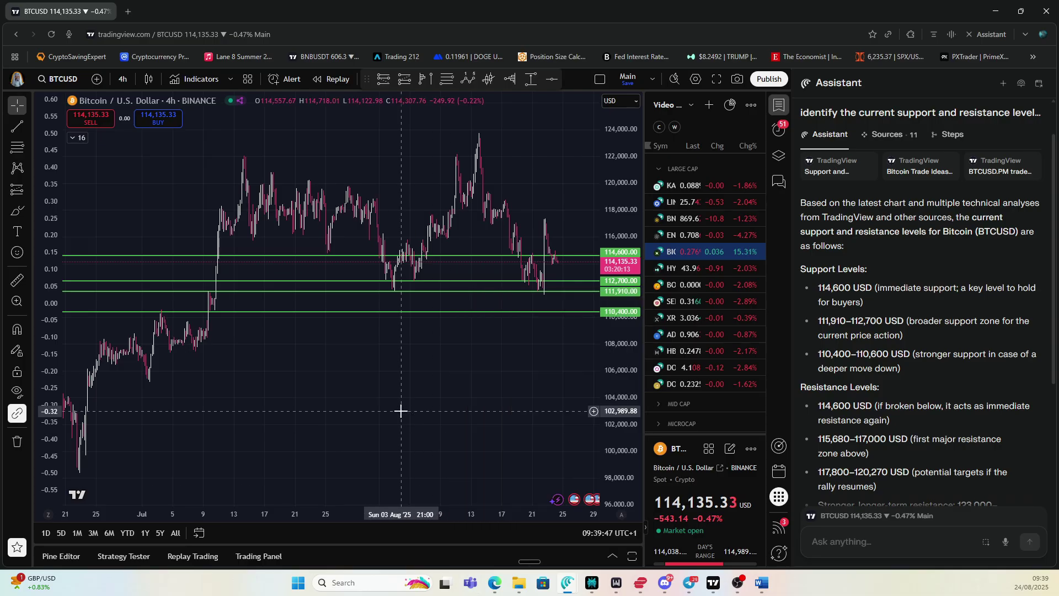
Add a horizontal support line at 110,600 and stretch the price scale to about 105k–117k.
left_click(374, 341)
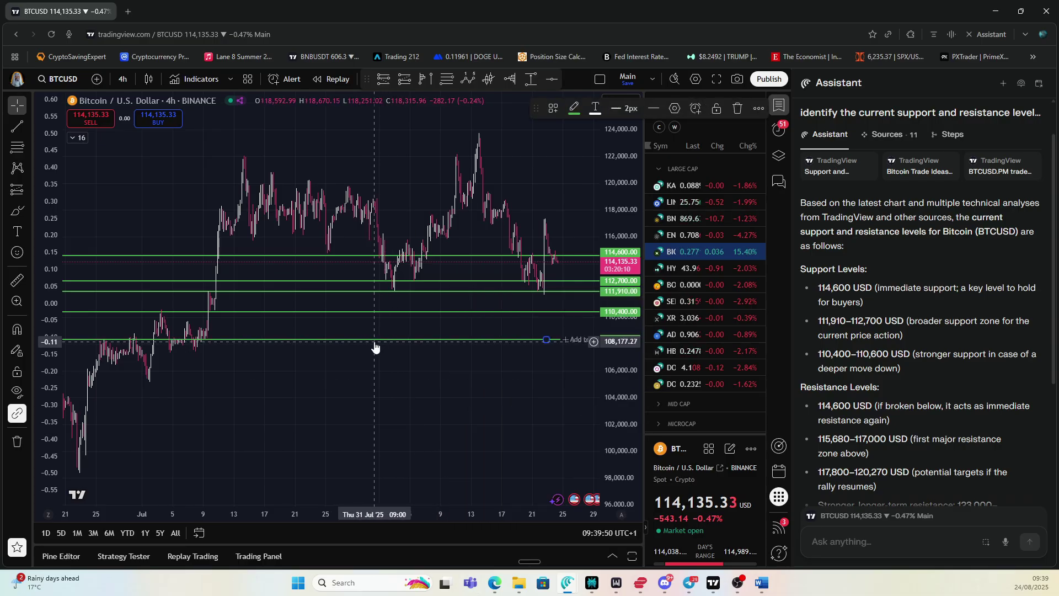
right_click(375, 341)
left_click(420, 553)
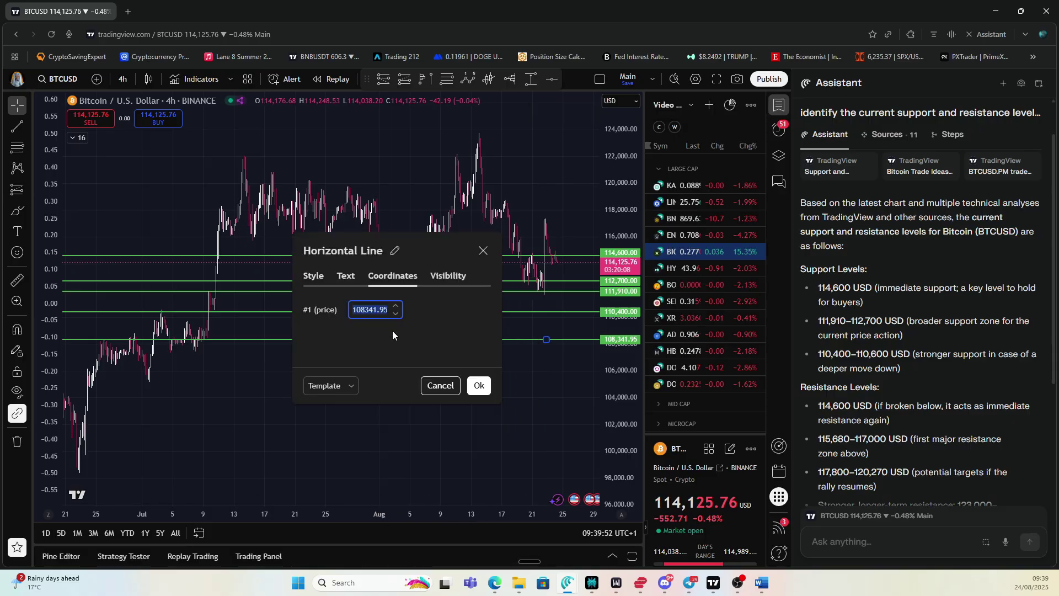
type("110")
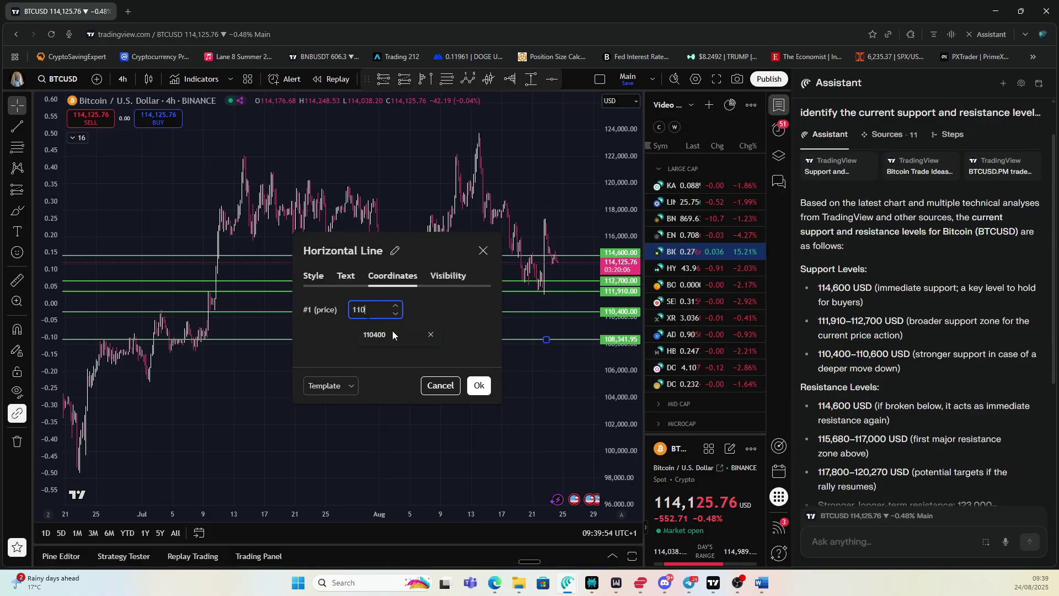
type("600")
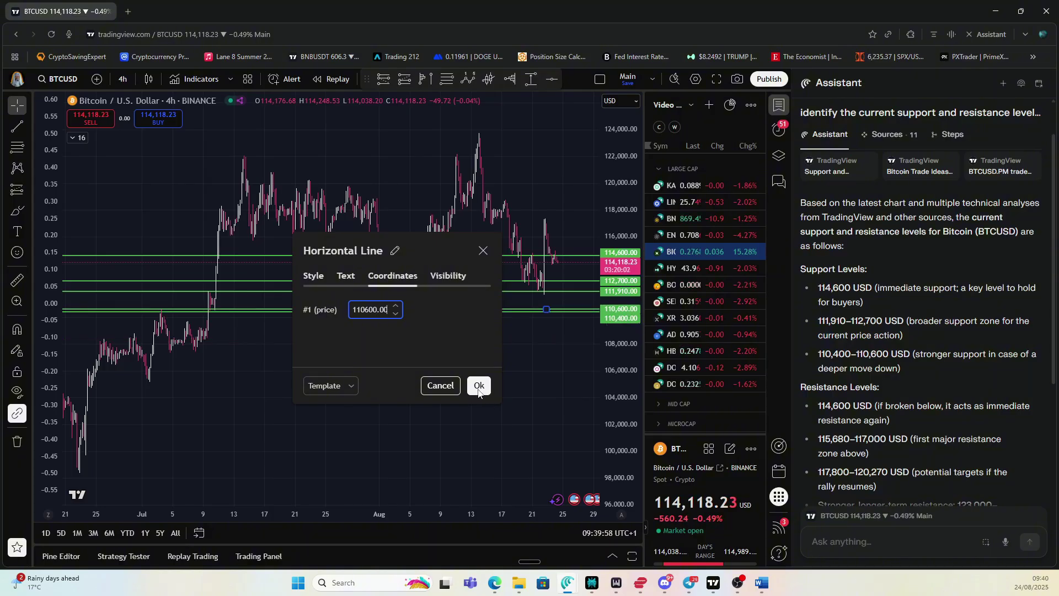
left_click(478, 385)
left_click_drag(615, 431, 615, 381)
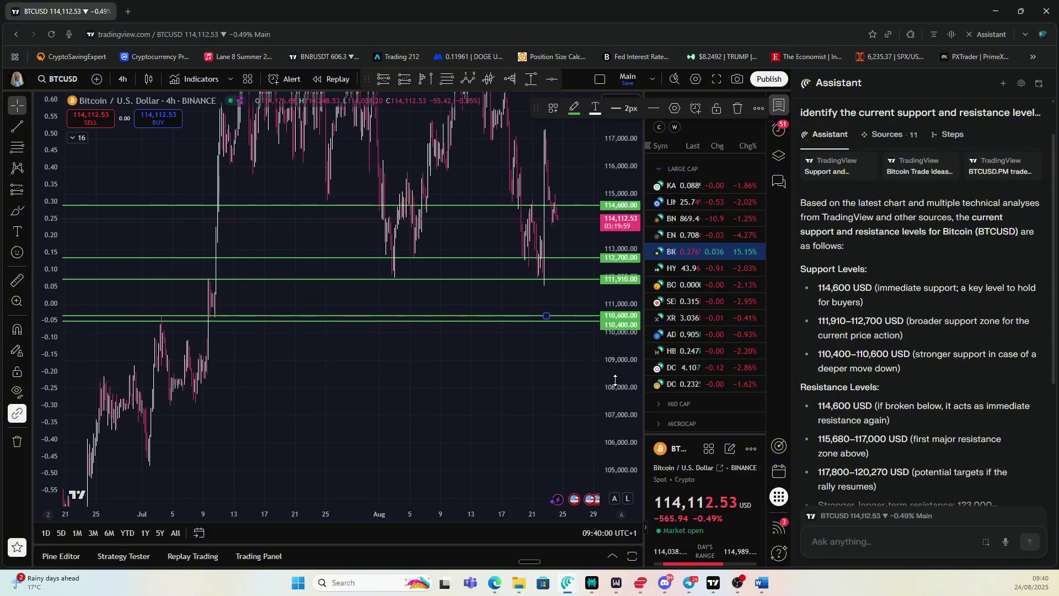
scroll(398, 383, "down", 2)
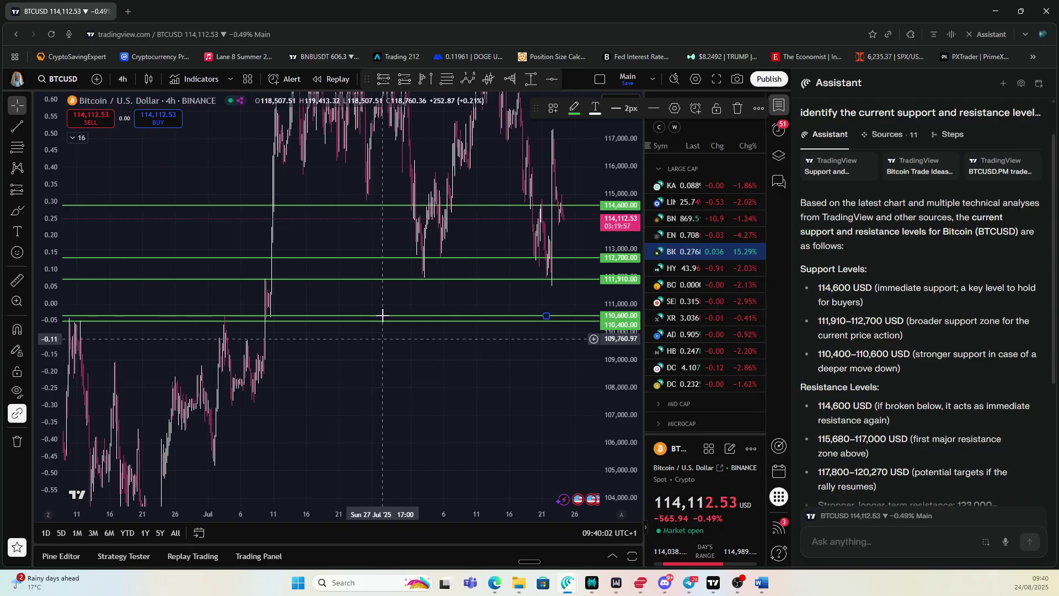
Recolour the 114,600 horizontal line orange.
scroll(382, 315, "down", 3)
left_click_drag(620, 304, 620, 321)
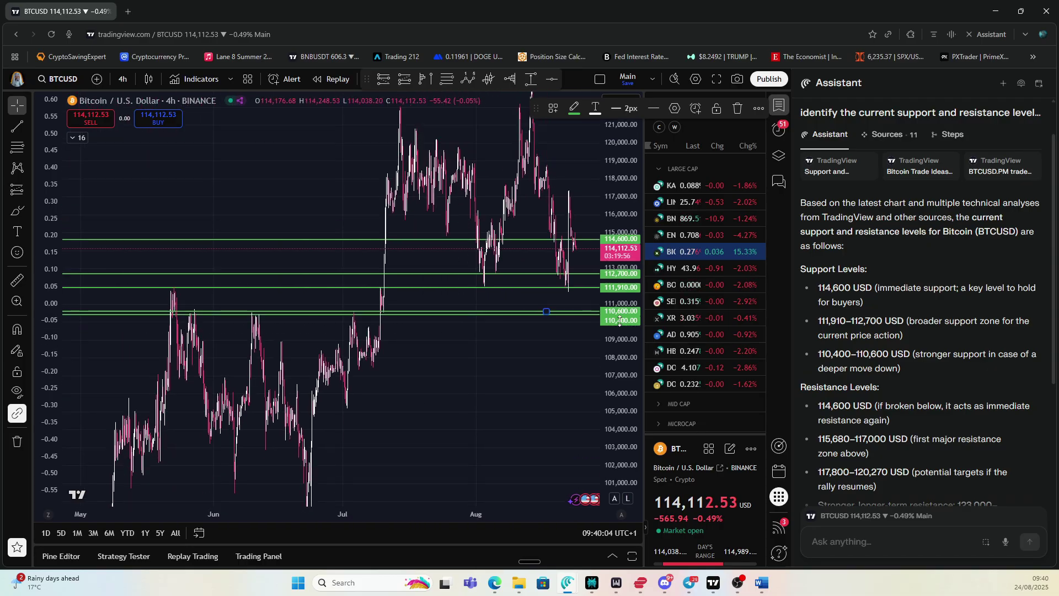
scroll(511, 397, "up", 3)
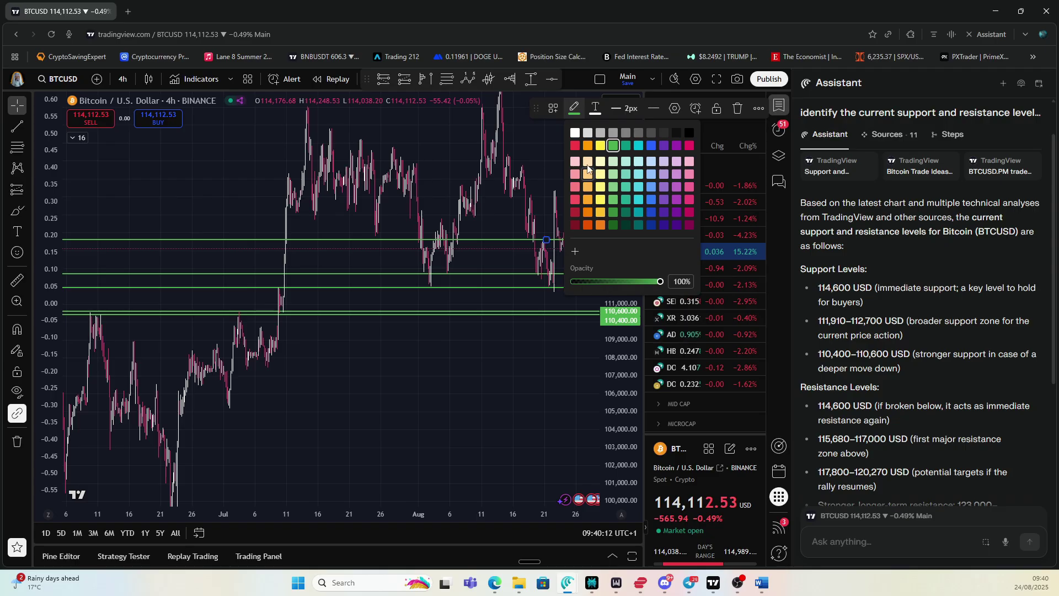
left_click(587, 146)
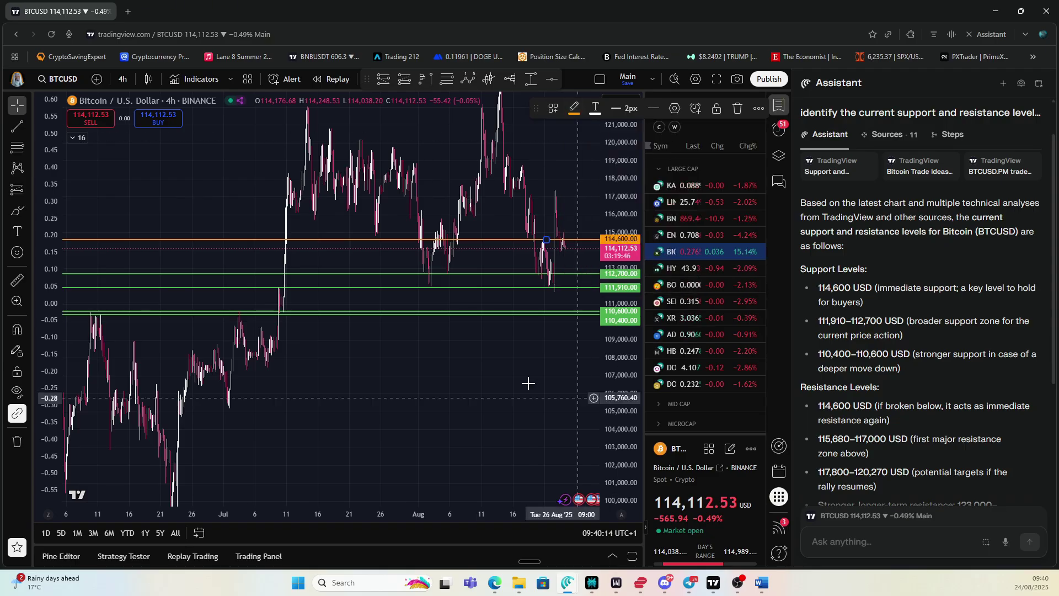
scroll(481, 300, "up", 4)
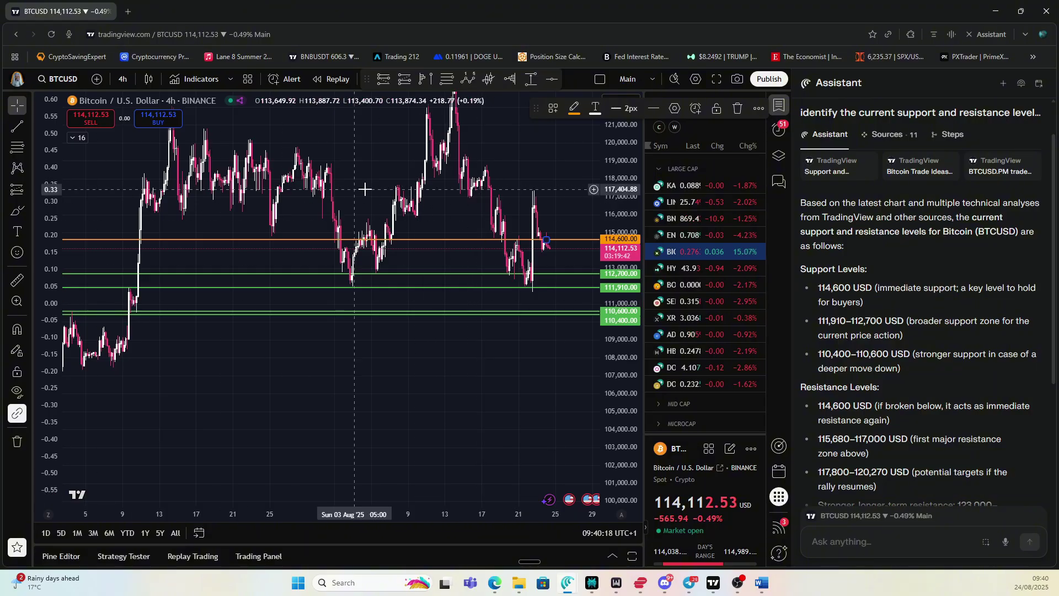
Add a red horizontal resistance line set at 115,680.
left_click(434, 207)
key("alt+h")
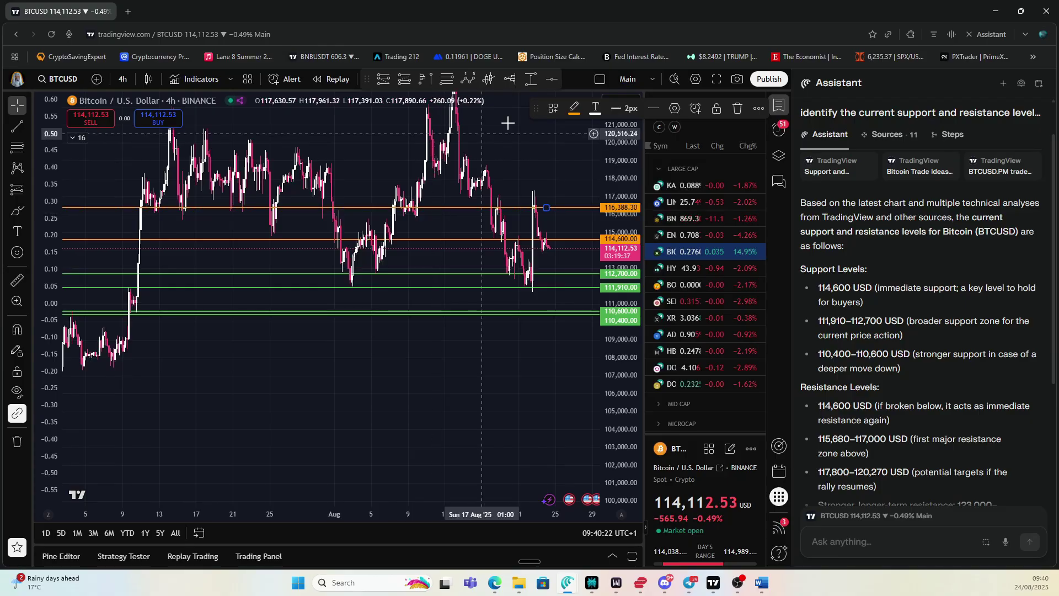
left_click(576, 115)
left_click(573, 147)
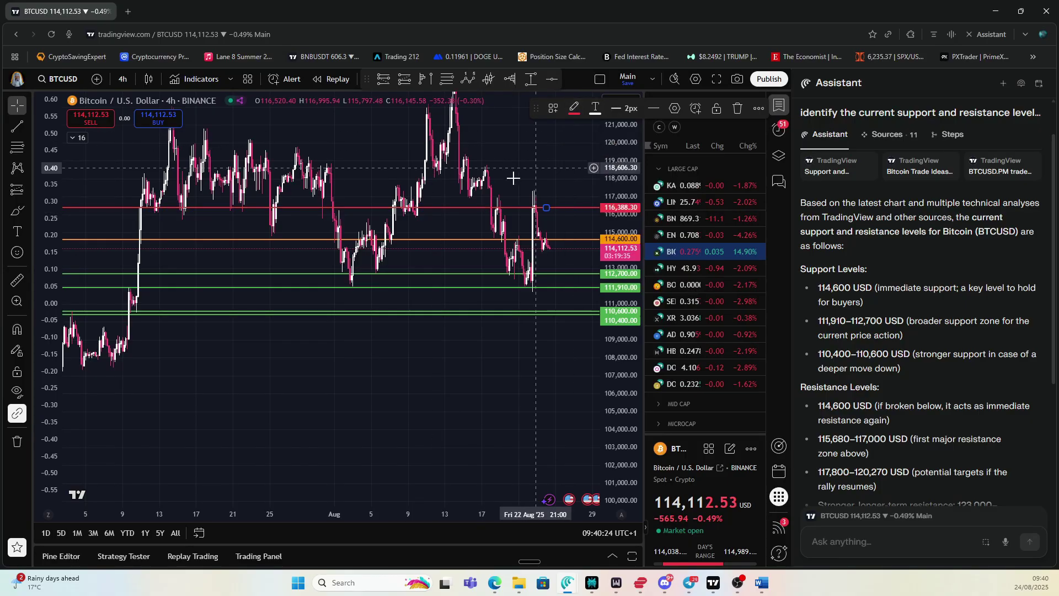
right_click(462, 209)
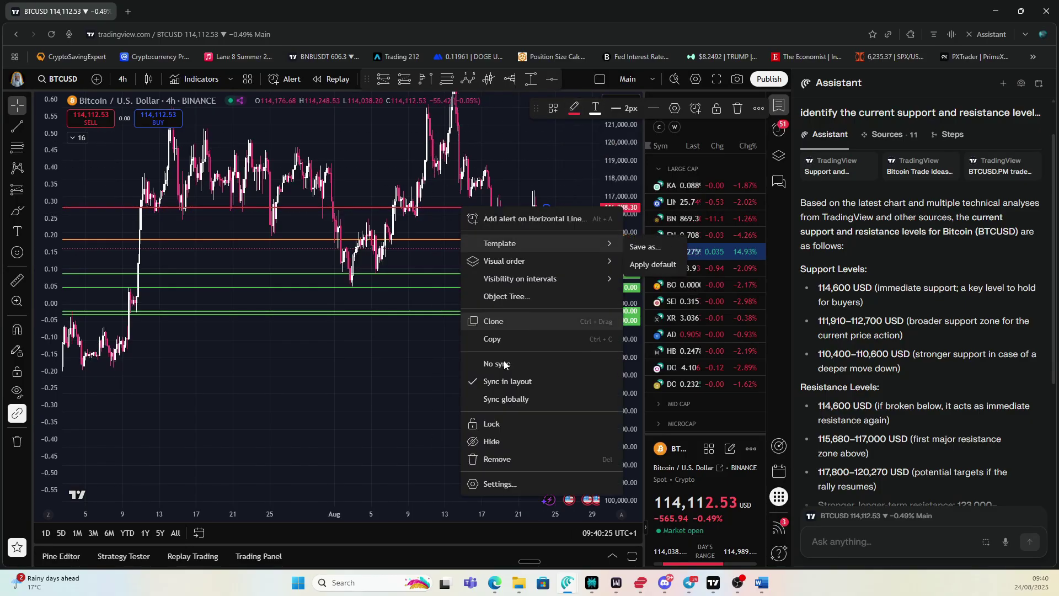
left_click(498, 484)
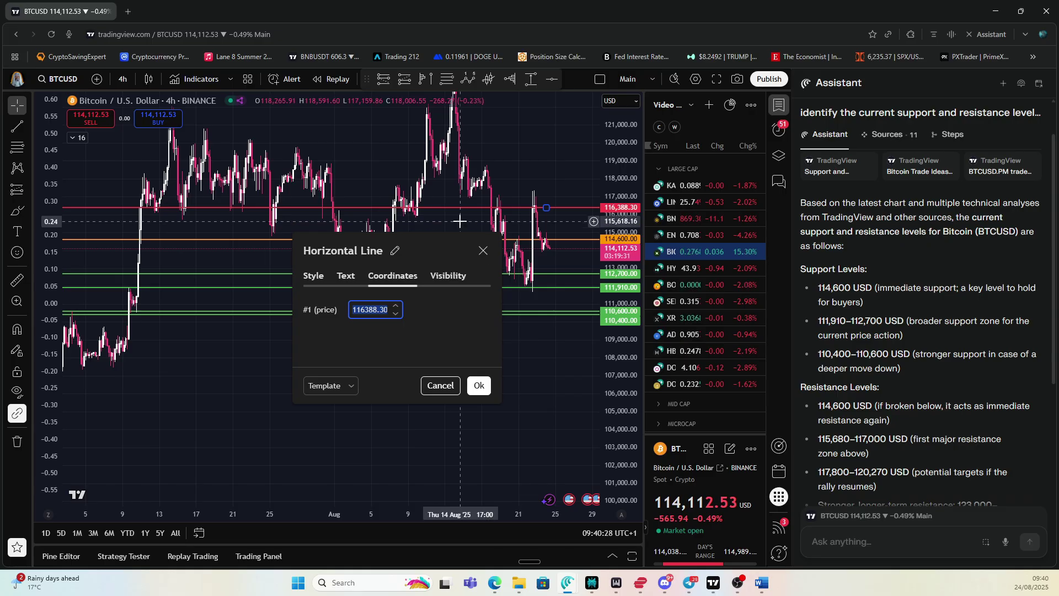
type("115")
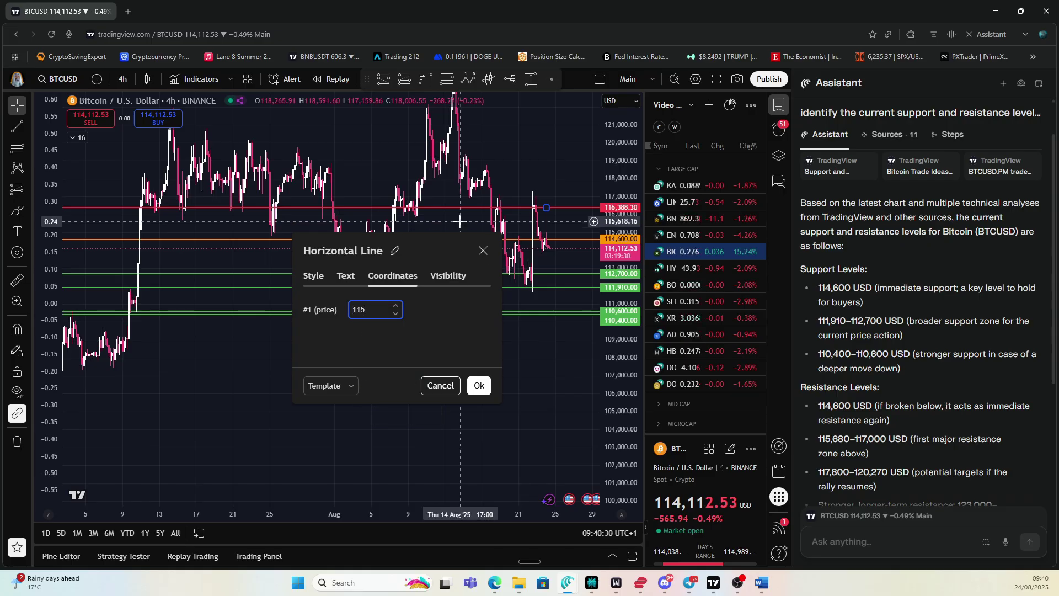
type("680.00")
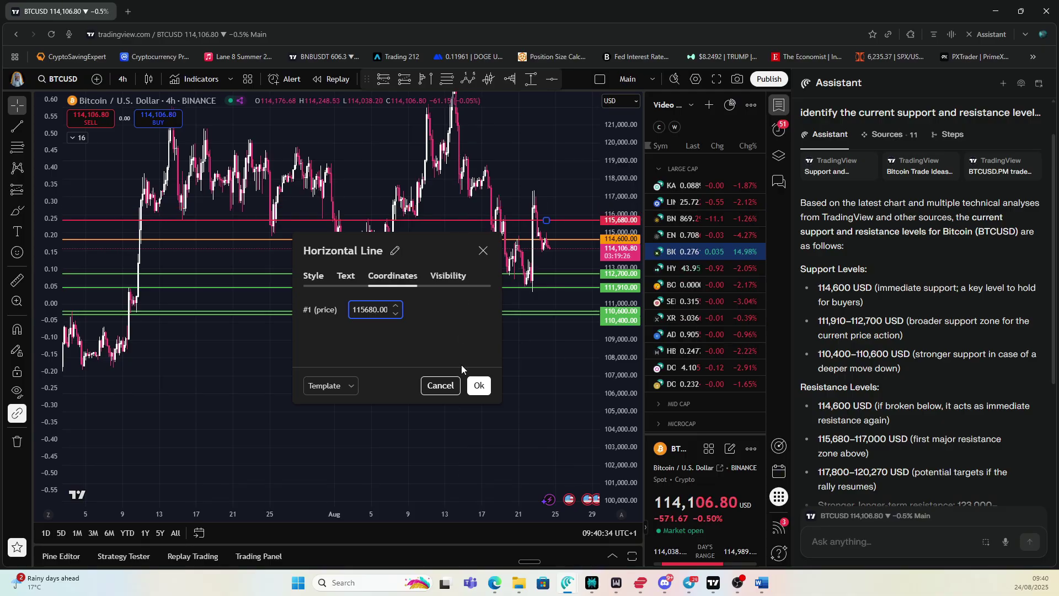
left_click(479, 385)
Add another resistance line set at 117,000.
left_click(433, 362)
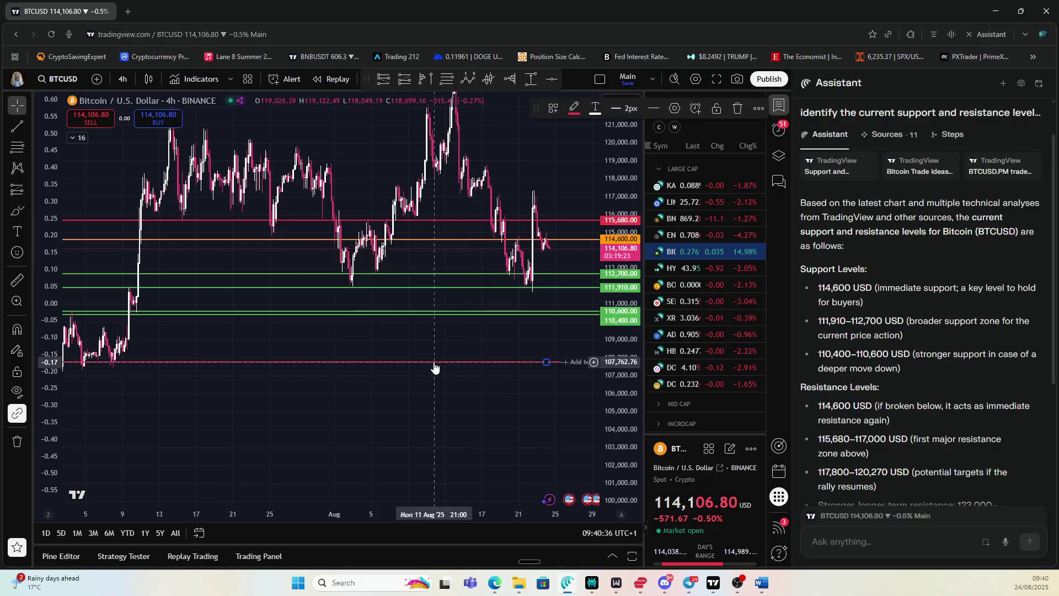
right_click(434, 362)
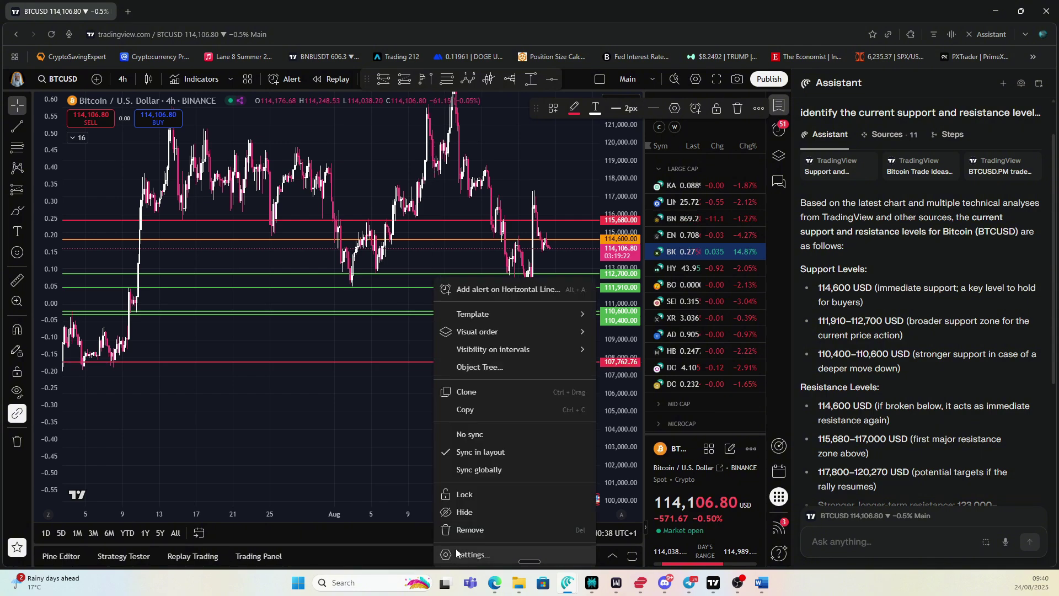
left_click(457, 554)
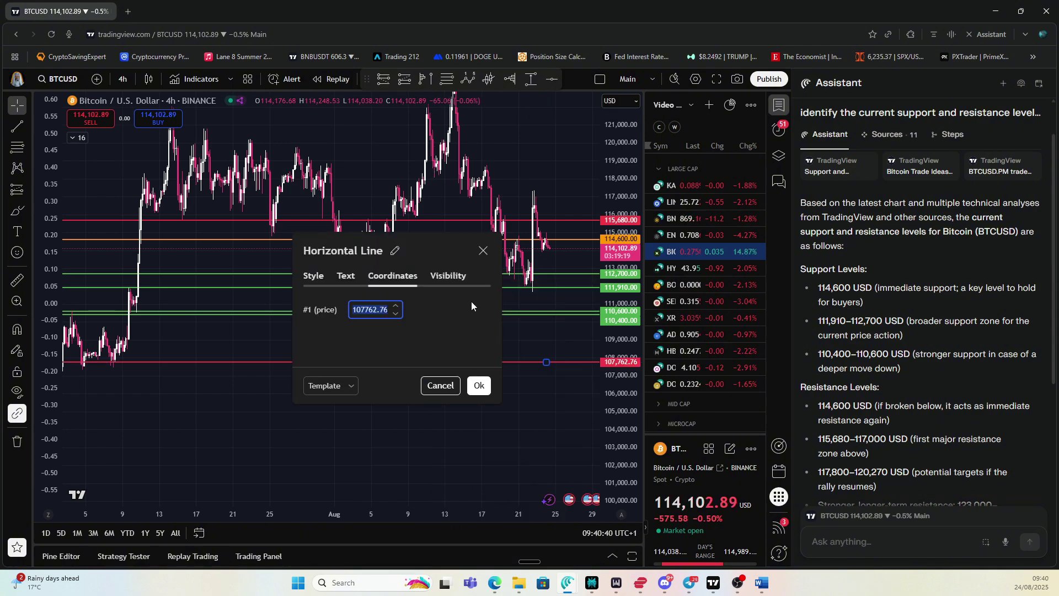
type("11")
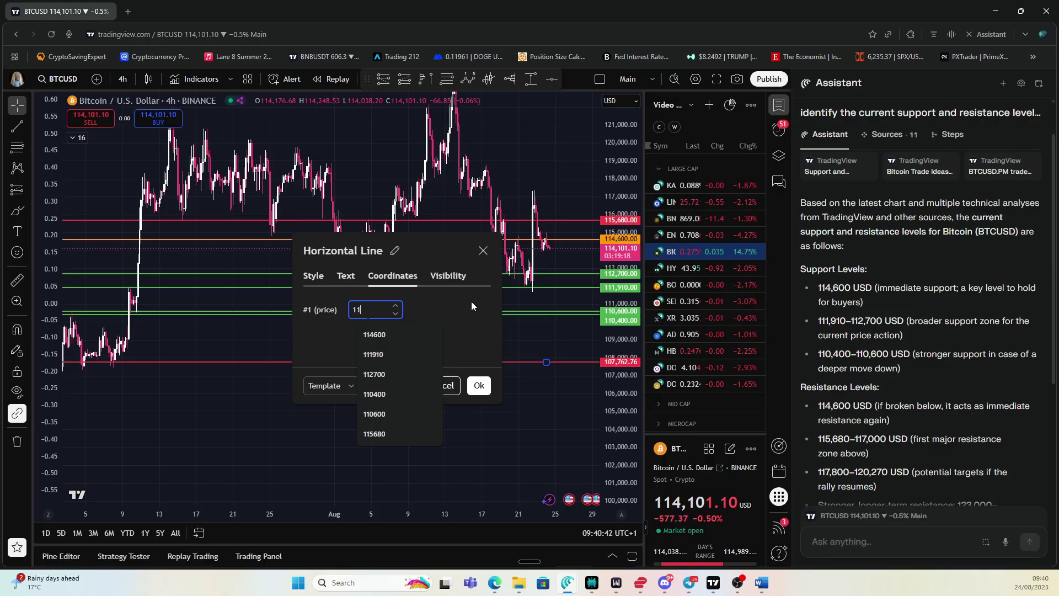
type("7000")
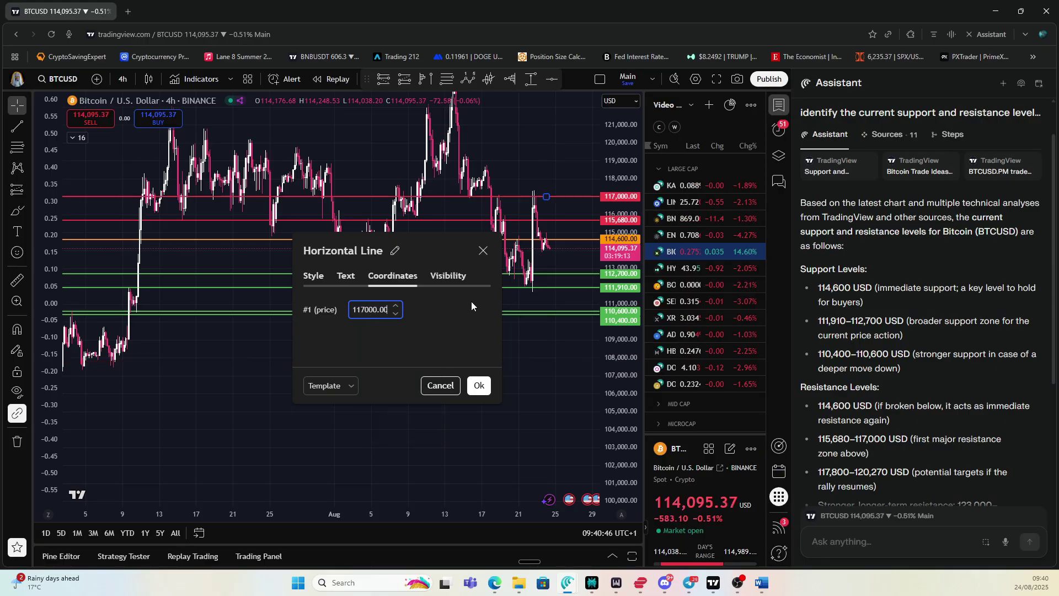
left_click(478, 385)
left_click(463, 385)
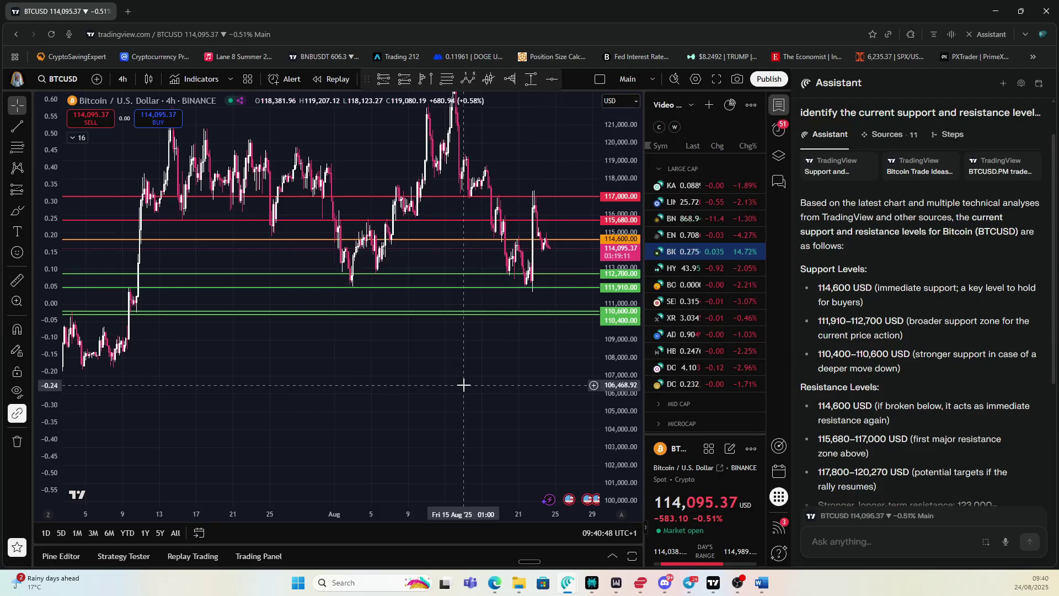
Place a new horizontal line and enter 117,800 as its price.
key("alt+h")
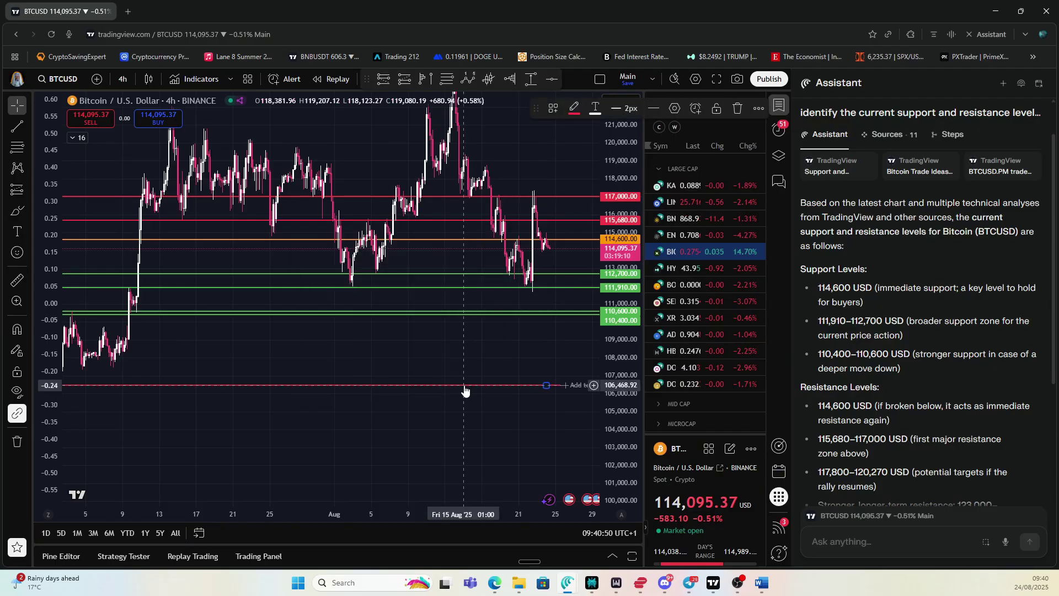
scroll(898, 419, "down", 2)
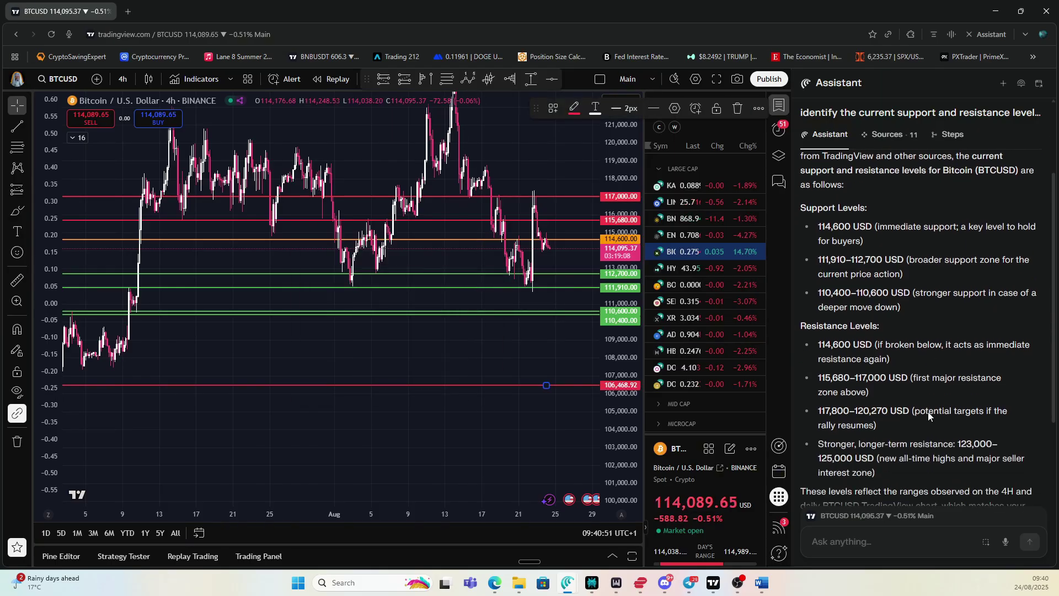
right_click(489, 385)
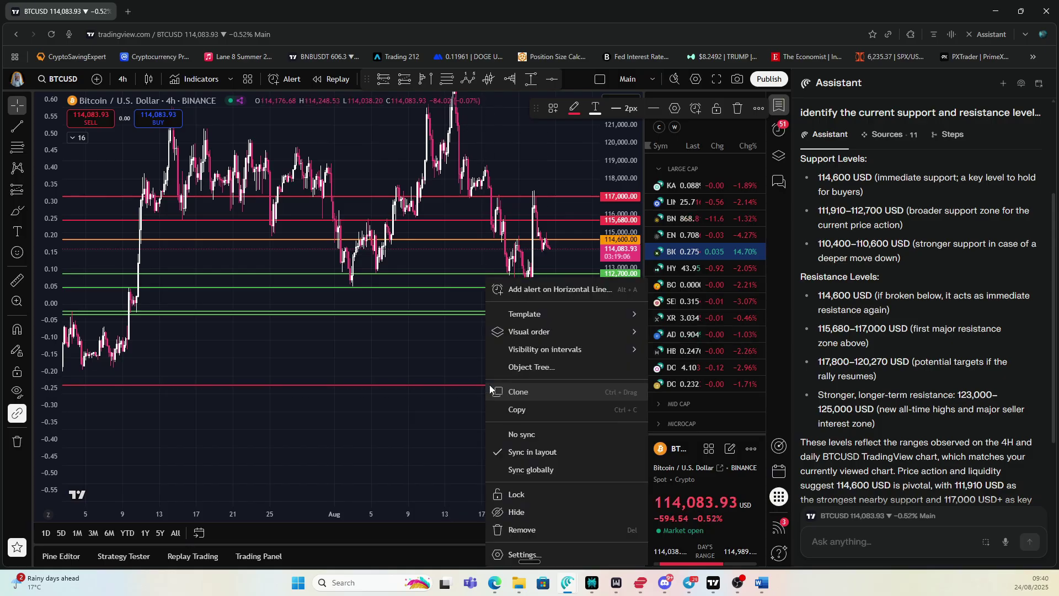
left_click(524, 555)
type("117")
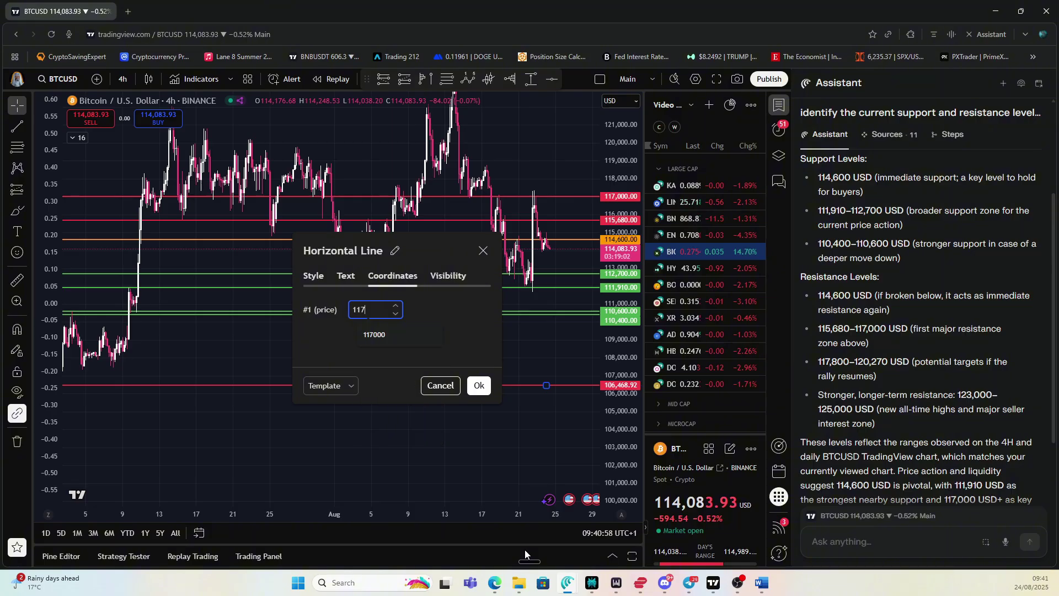
type("800")
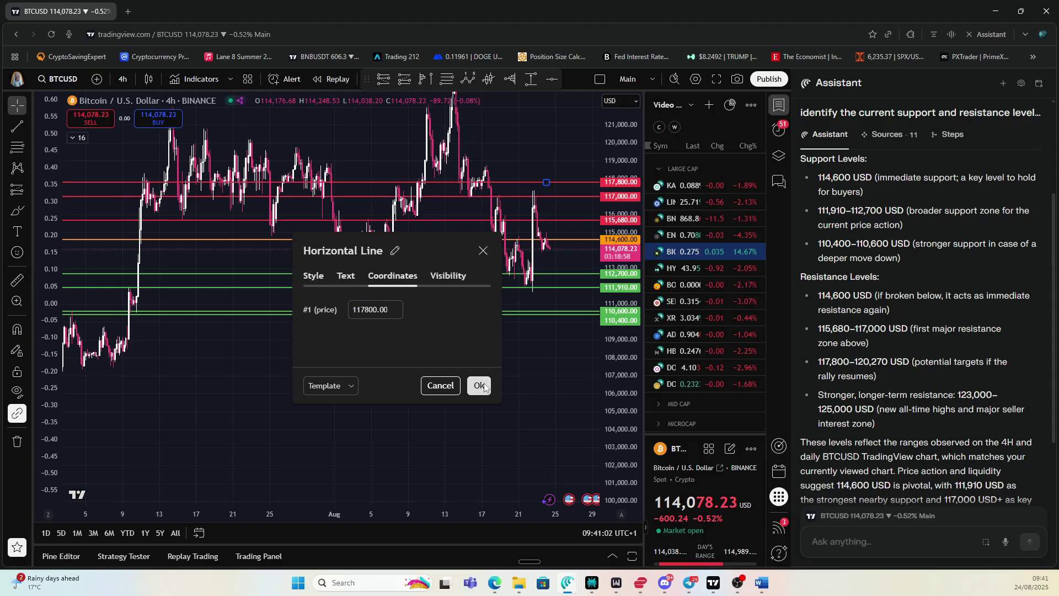
Confirm the 117,800 line and add another resistance line at 120,270.
left_click(479, 385)
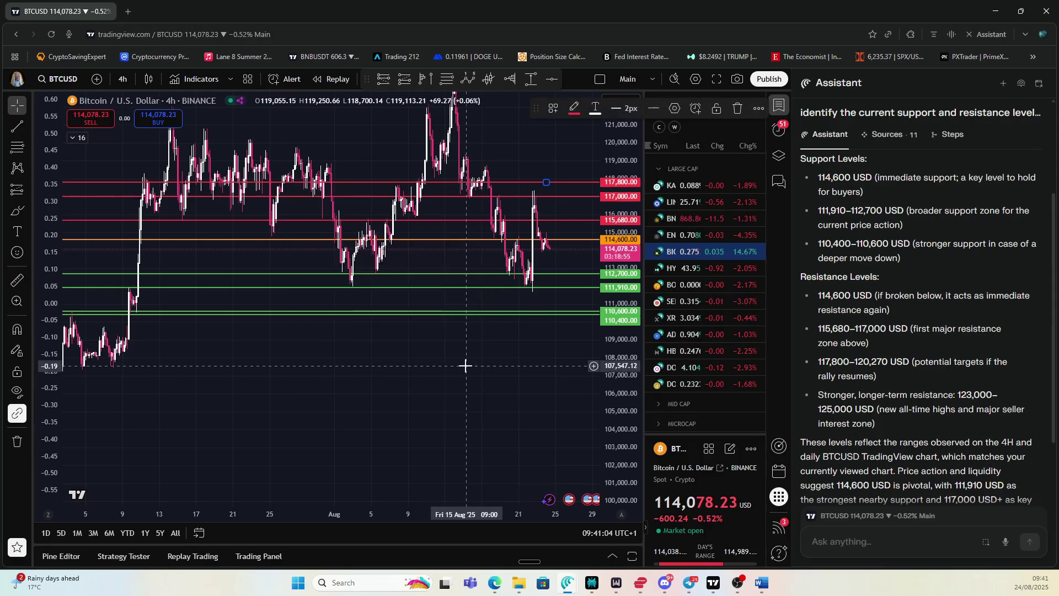
left_click(465, 366)
right_click(476, 368)
left_click(498, 551)
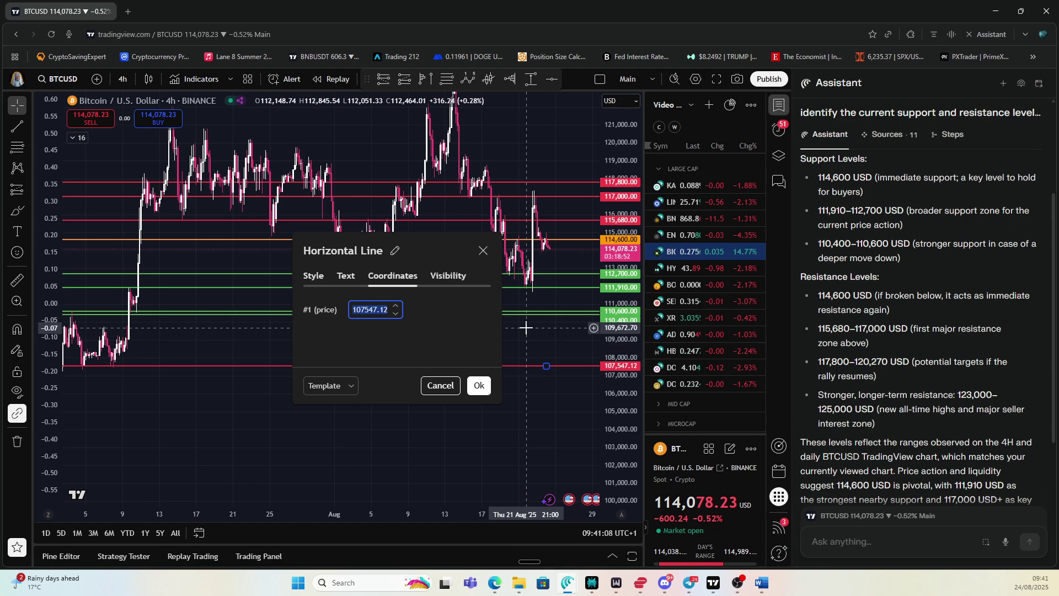
type("120270")
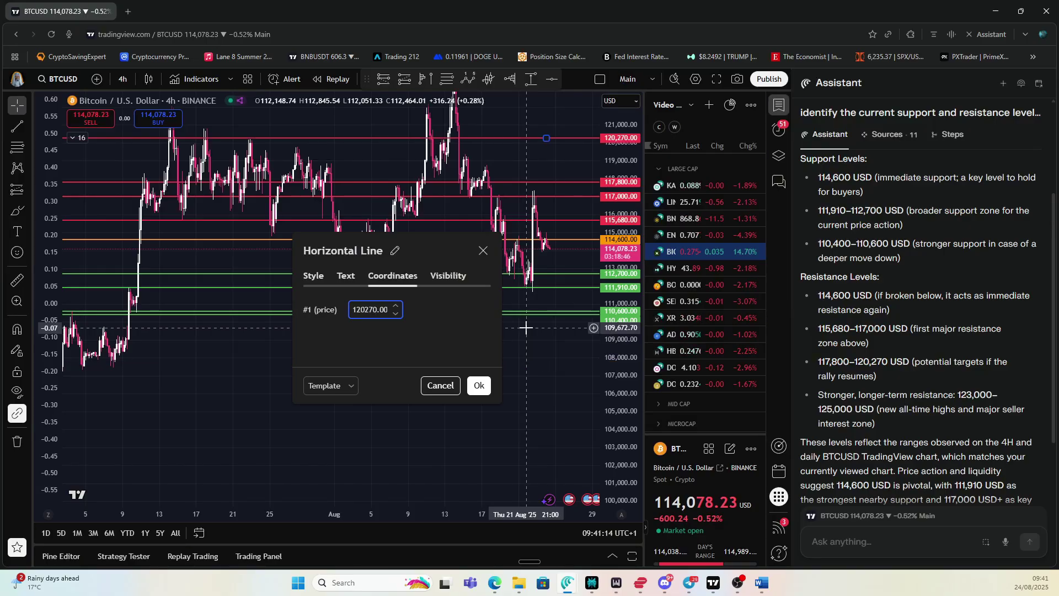
left_click(479, 386)
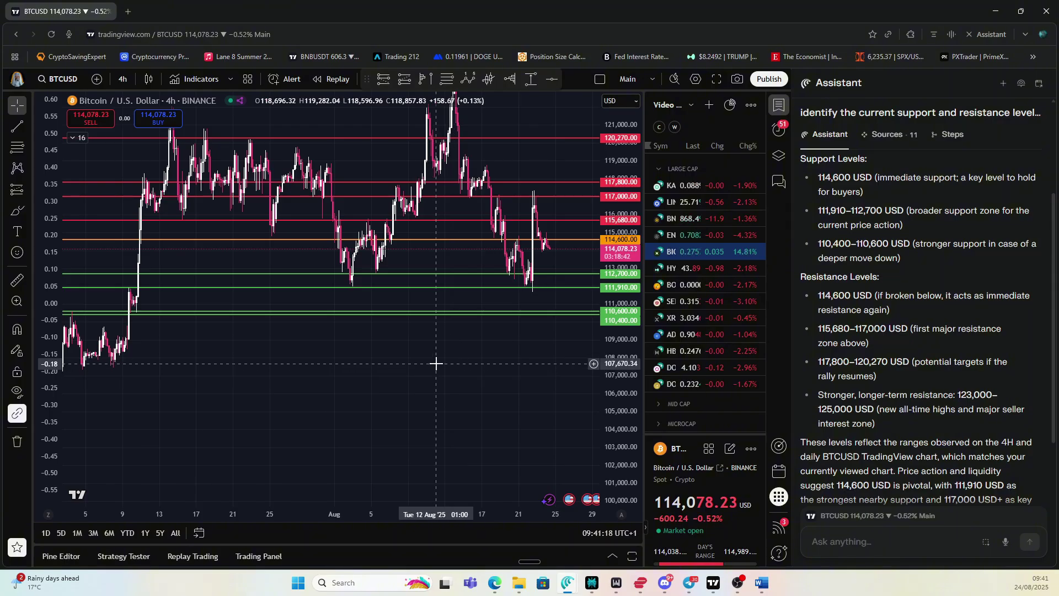
Add two more resistance lines set at 123,000 and 125,000.
left_click(436, 363)
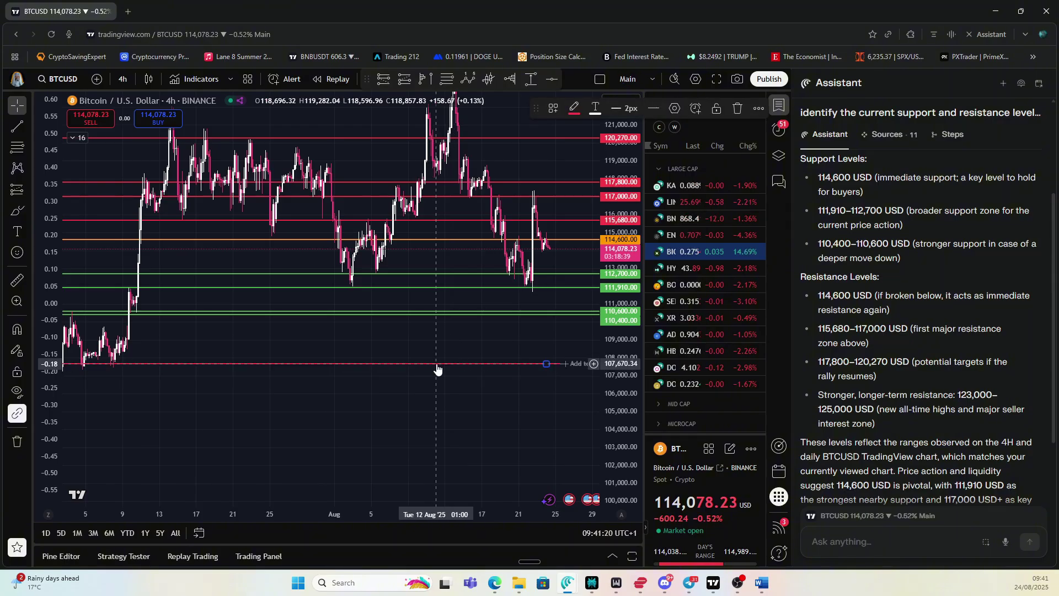
right_click(436, 363)
left_click(464, 557)
type("1")
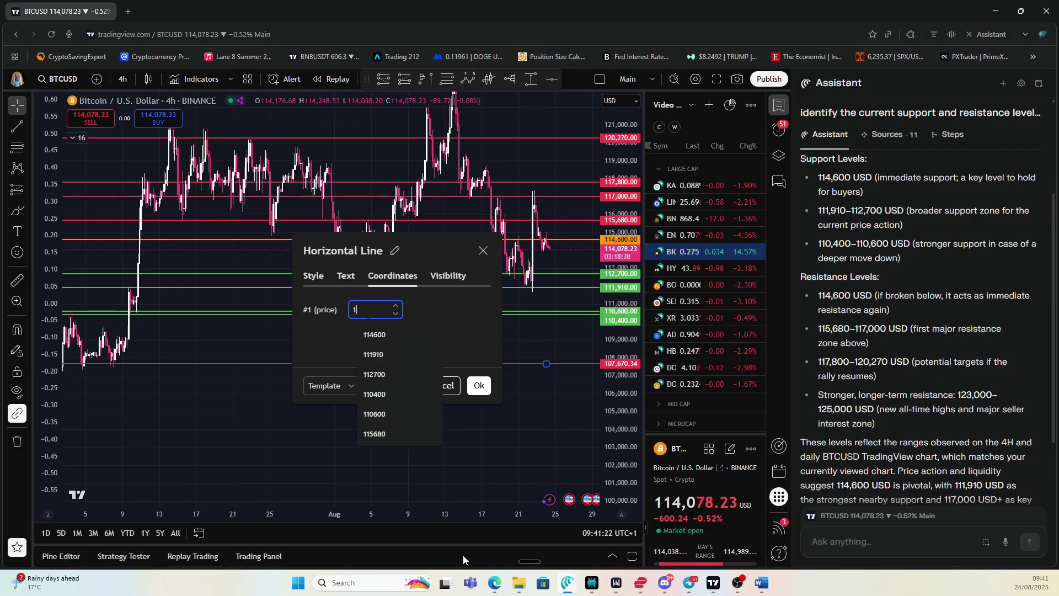
type("23000.00")
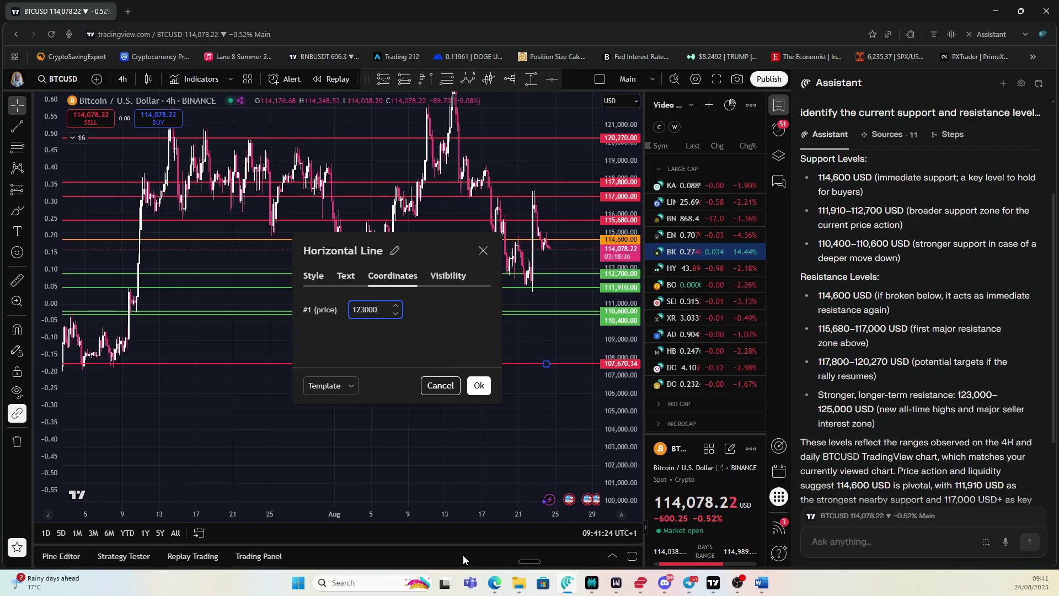
left_click(478, 385)
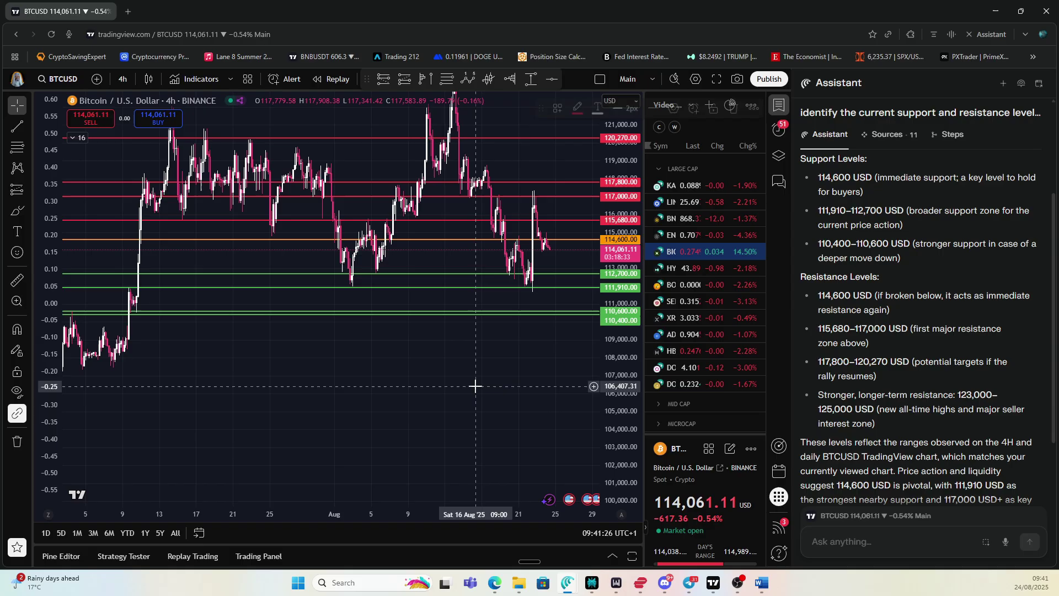
right_click(441, 381)
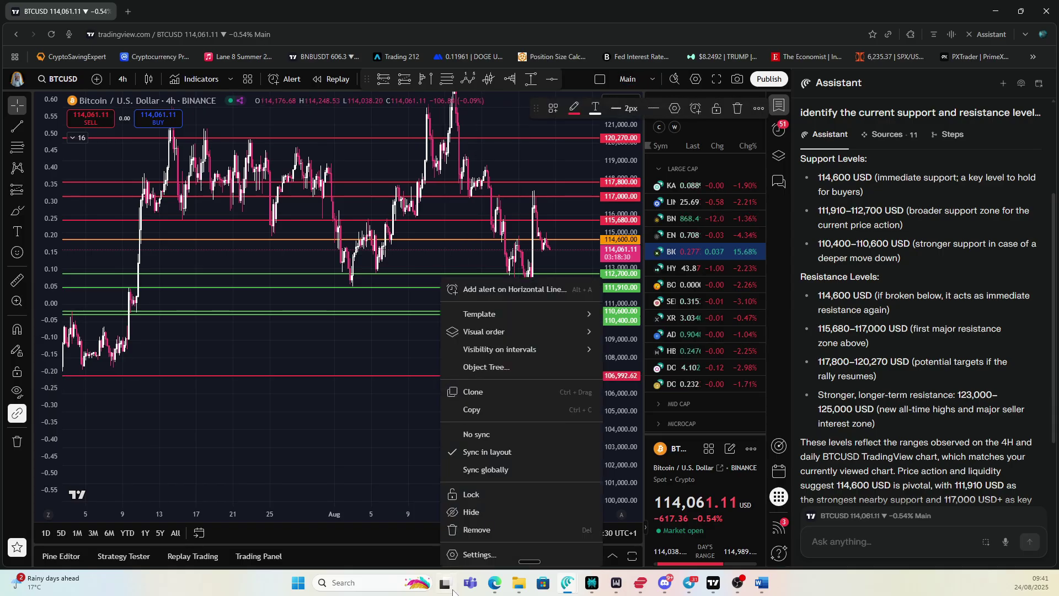
left_click(477, 557)
type("1")
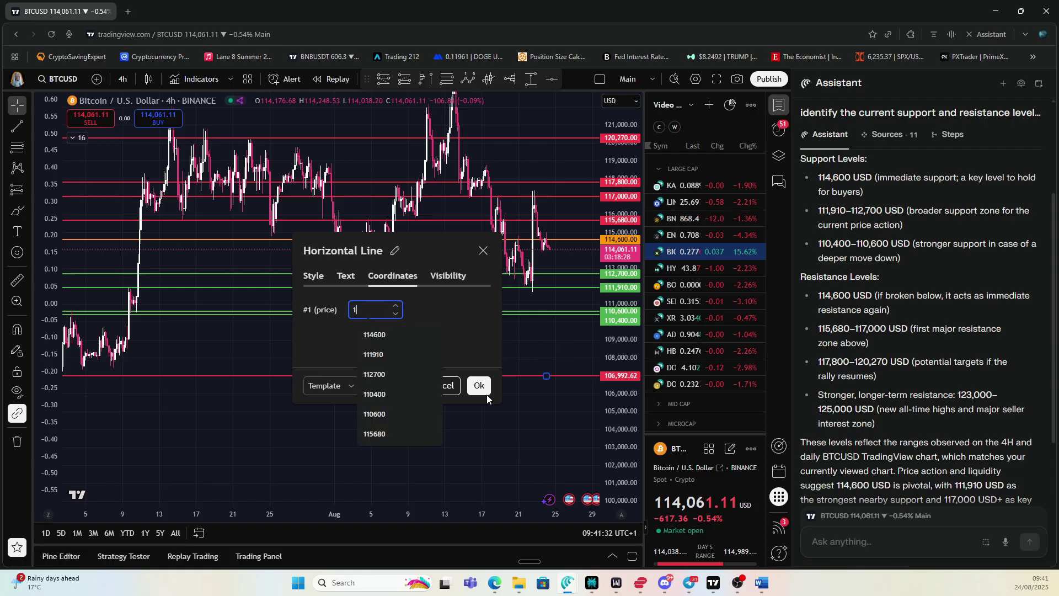
type("25000.00")
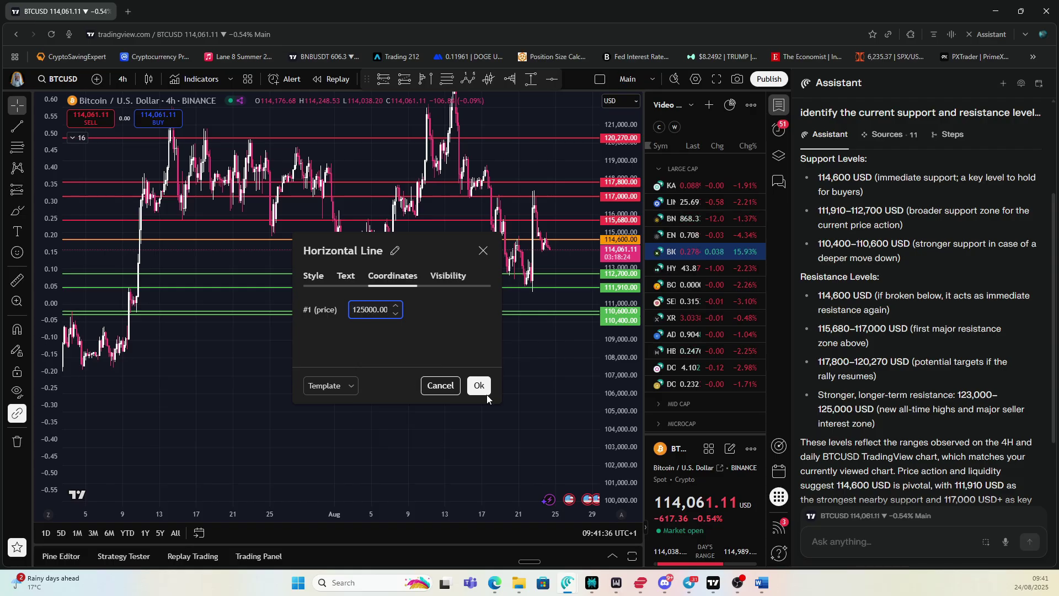
left_click(479, 386)
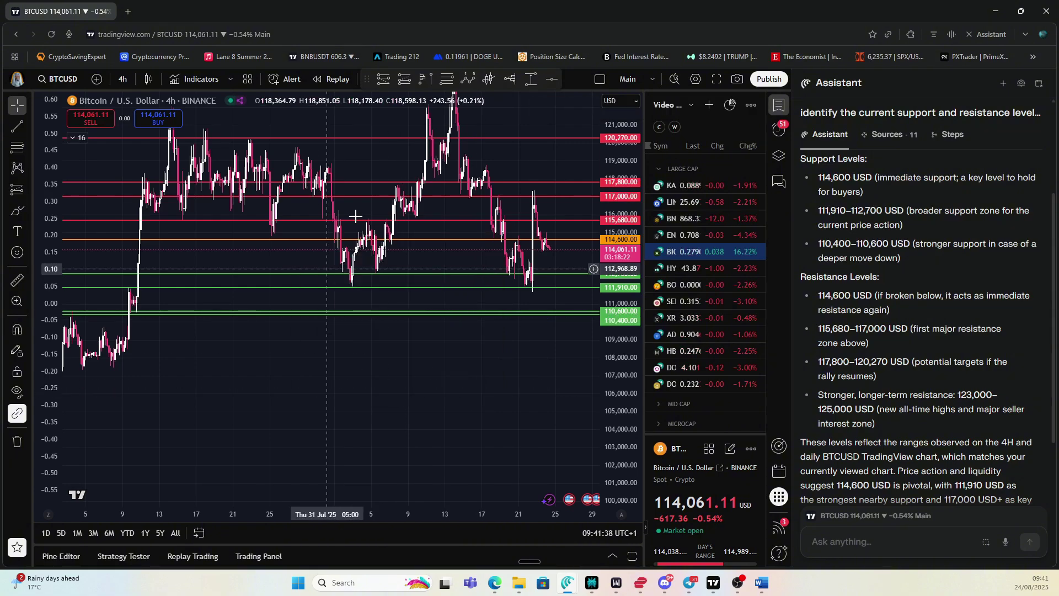
scroll(475, 144, "up", 2)
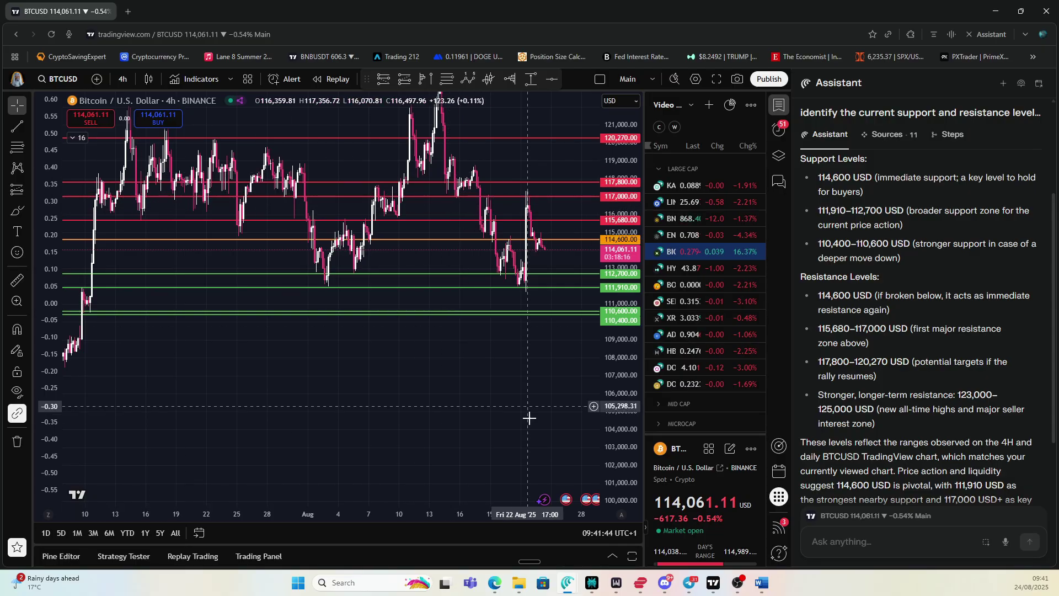
scroll(855, 376, "down", 1)
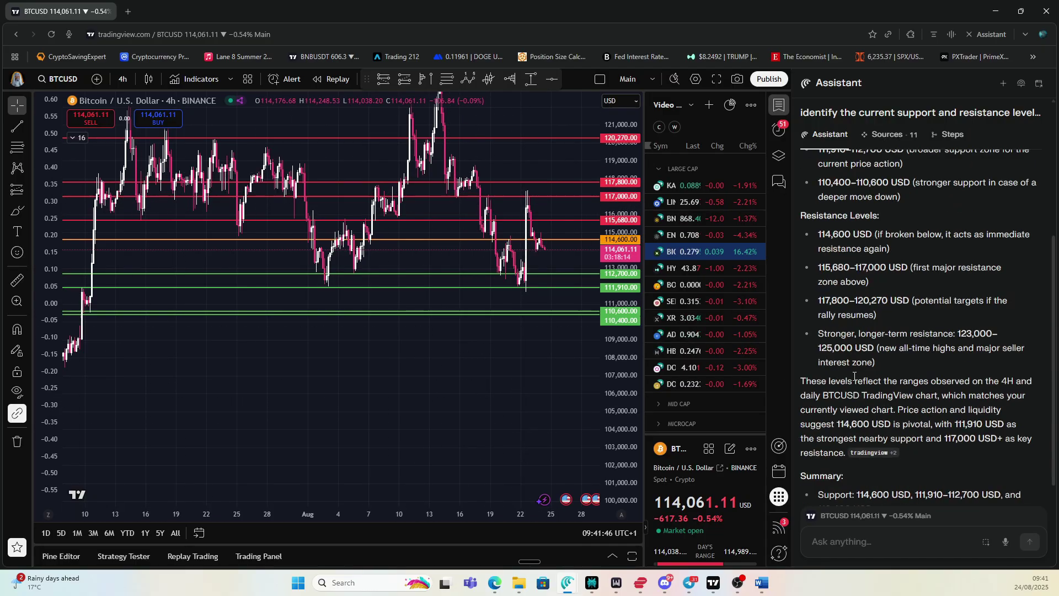
scroll(854, 376, "down", 3)
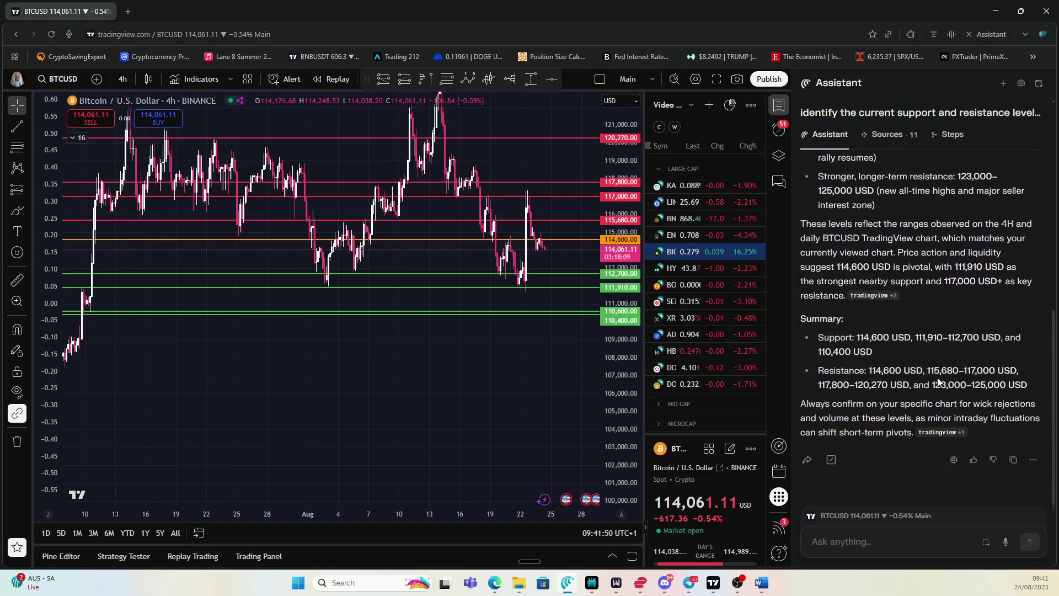
scroll(486, 393, "down", 2)
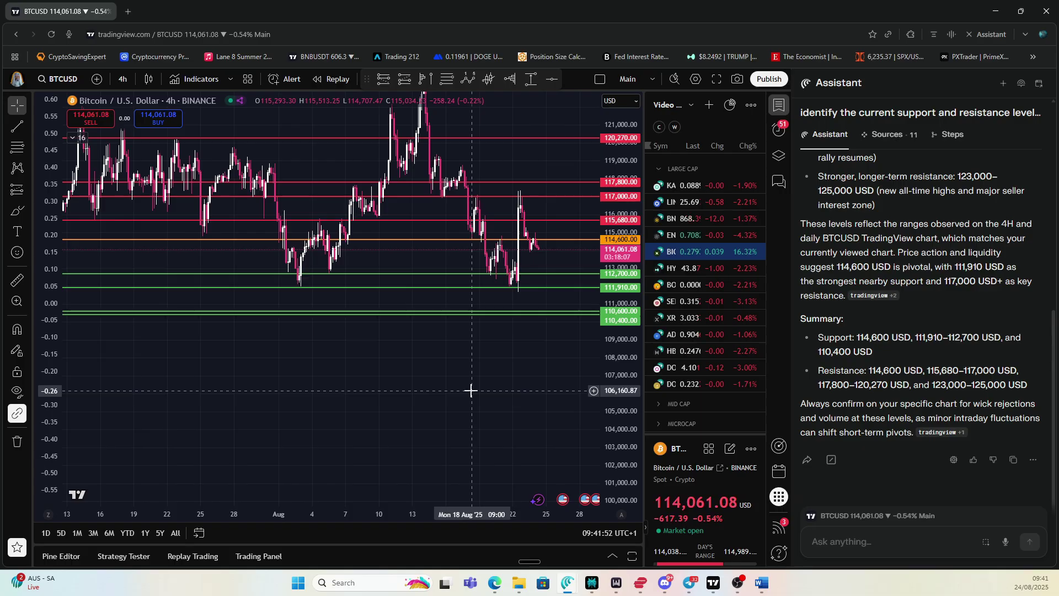
scroll(524, 371, "down", 2)
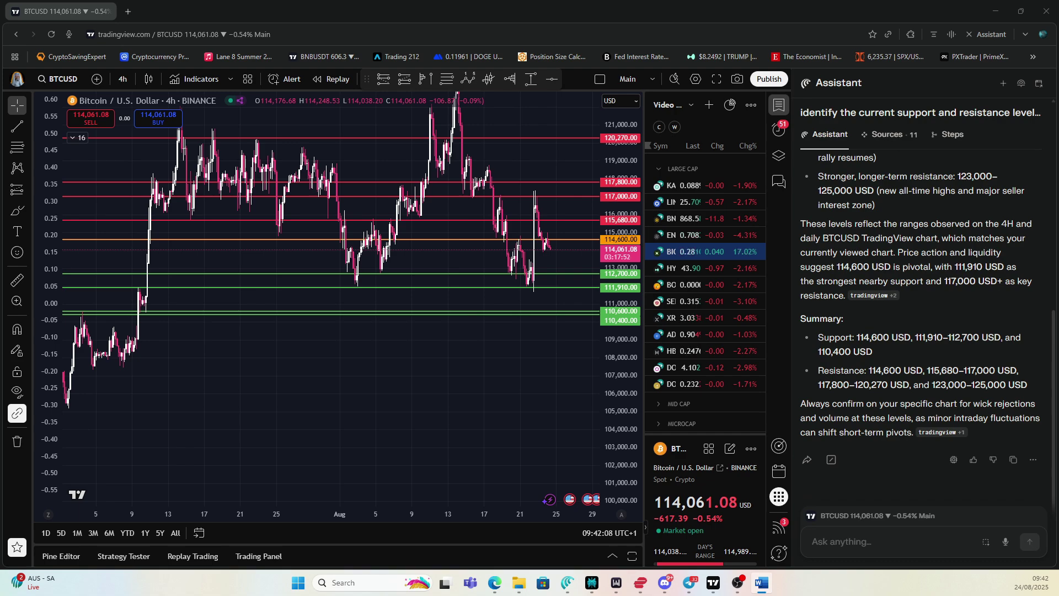
Paste the prepared bullish/bearish chart patterns question into the Assistant and send it.
left_click(862, 541)
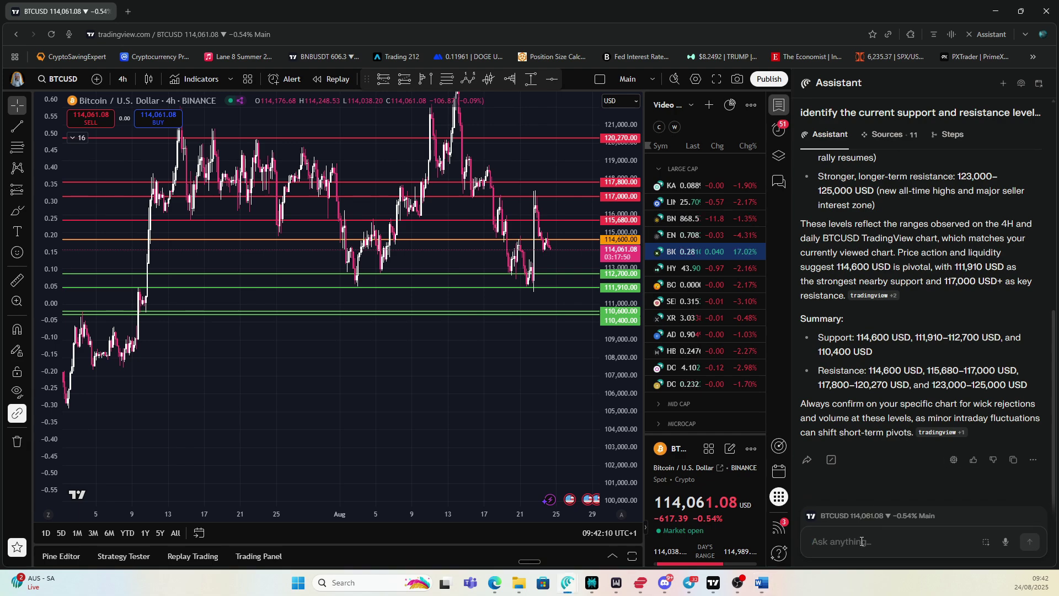
type("\"Identify current bullish and bearish chart patterns on BTCUSD 4H and 1D.\"")
key("Return")
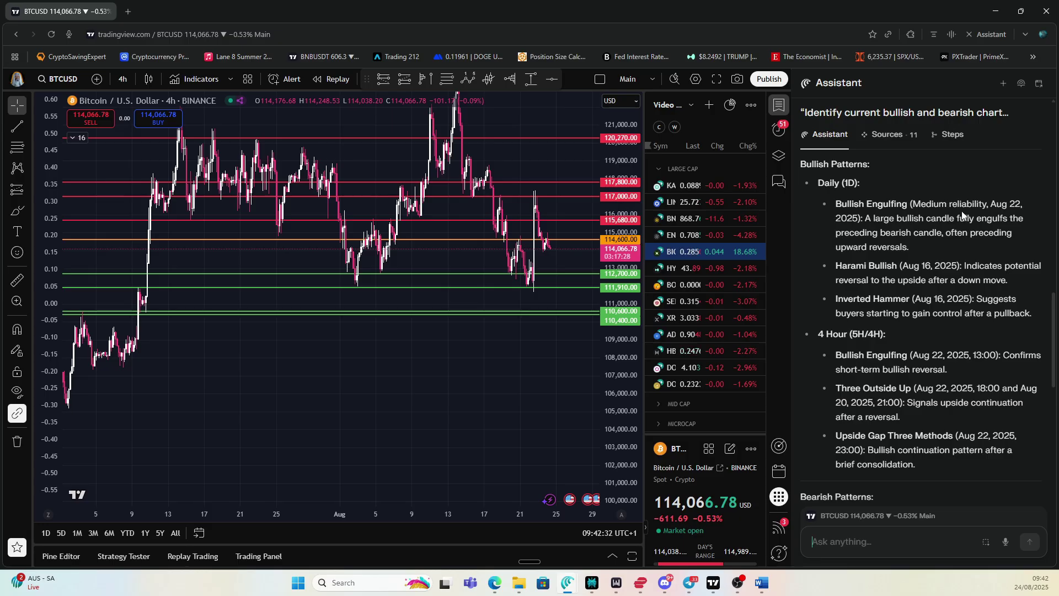
Scroll the Assistant's answer down to the 1D/4H patterns Summary Table, then switch to Word.
scroll(837, 231, "up", 2)
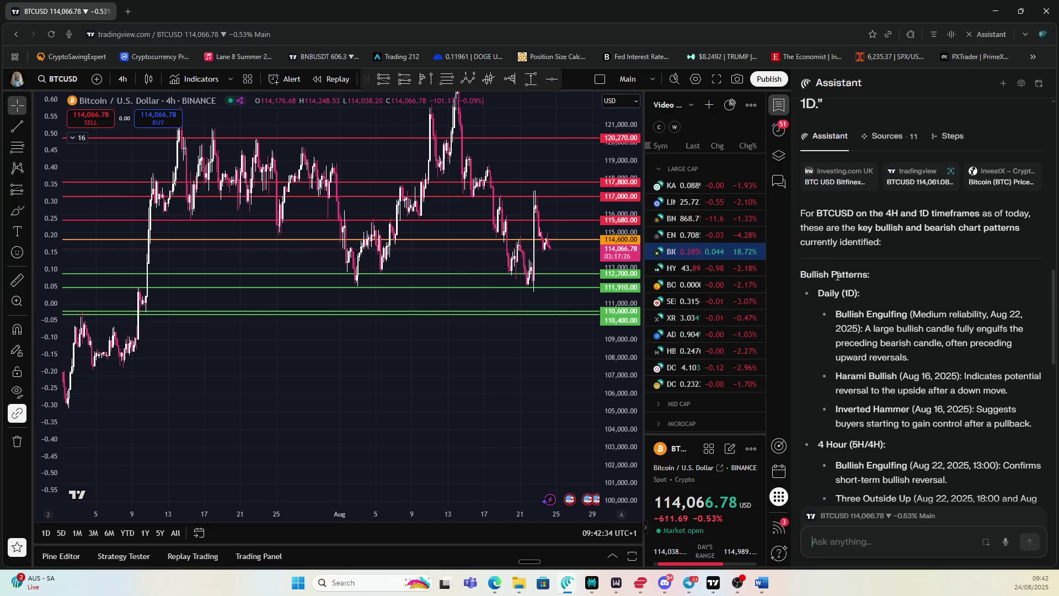
scroll(844, 287, "down", 1)
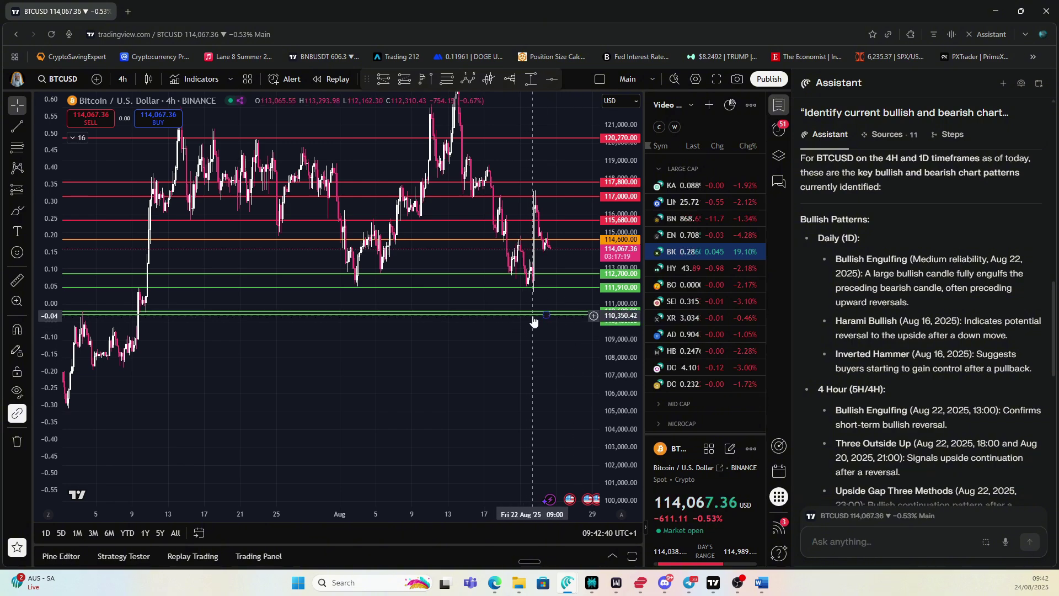
scroll(884, 318, "down", 1)
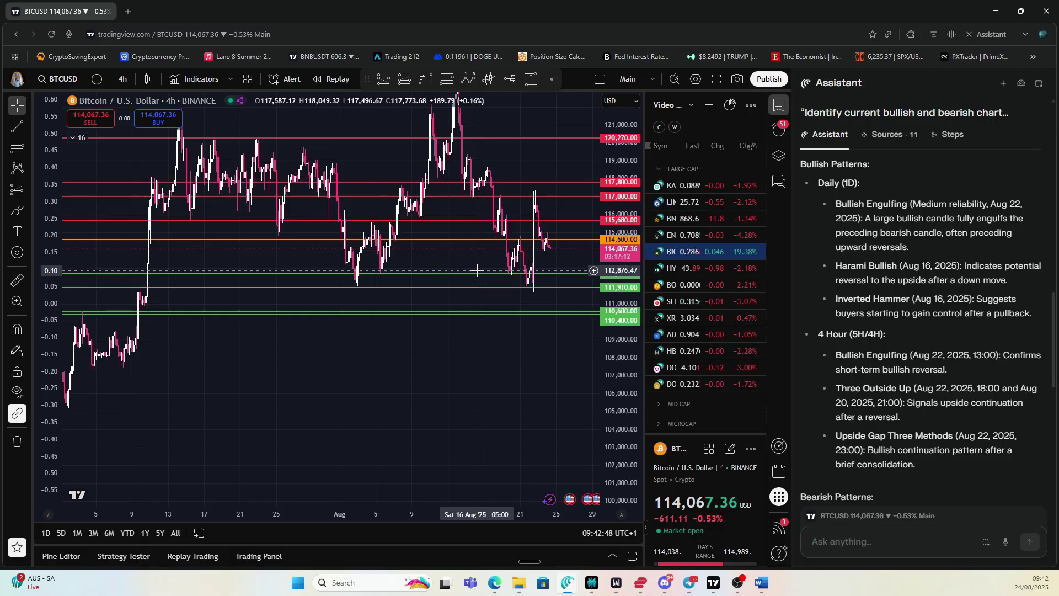
scroll(878, 295, "down", 1)
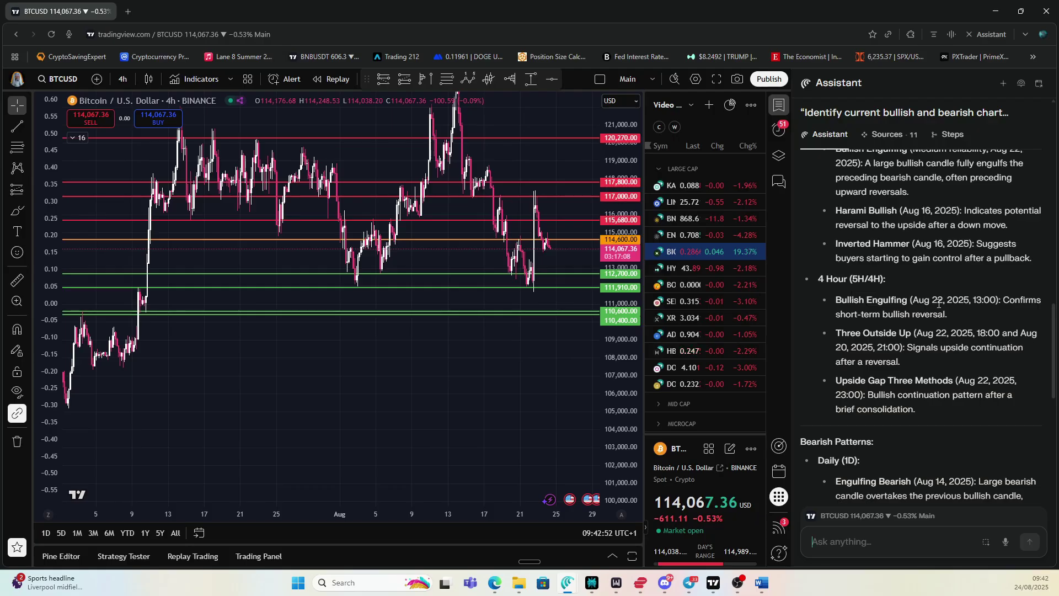
scroll(925, 375, "down", 5)
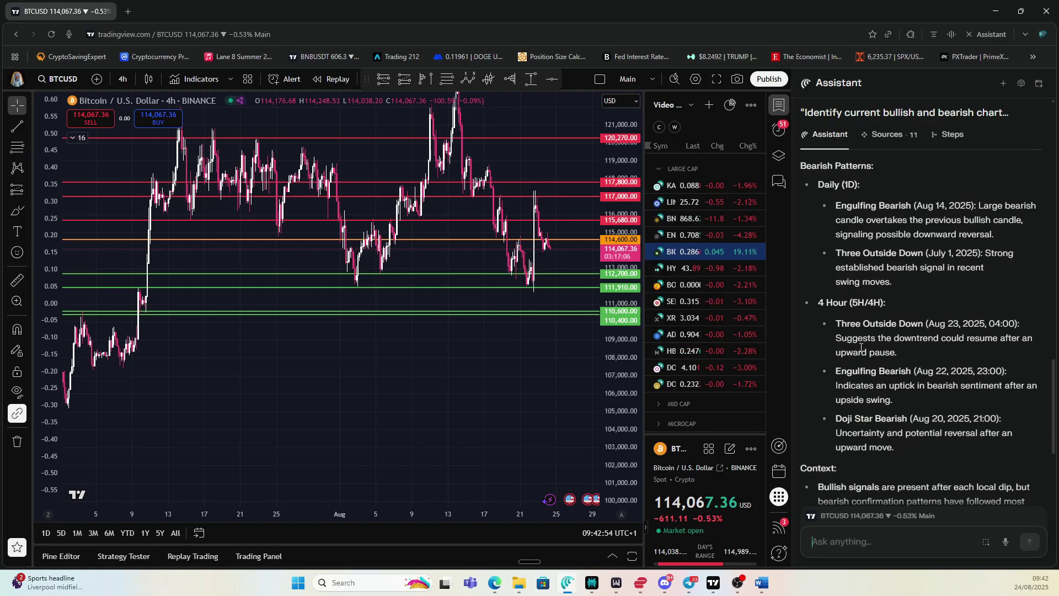
scroll(879, 306, "down", 1)
scroll(868, 431, "down", 1)
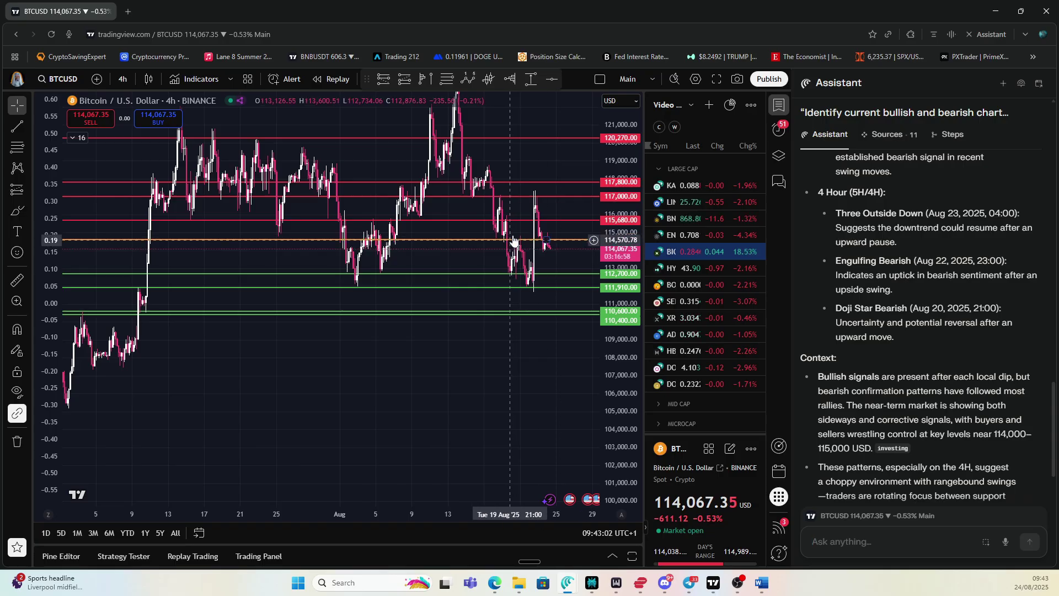
scroll(923, 428, "down", 4)
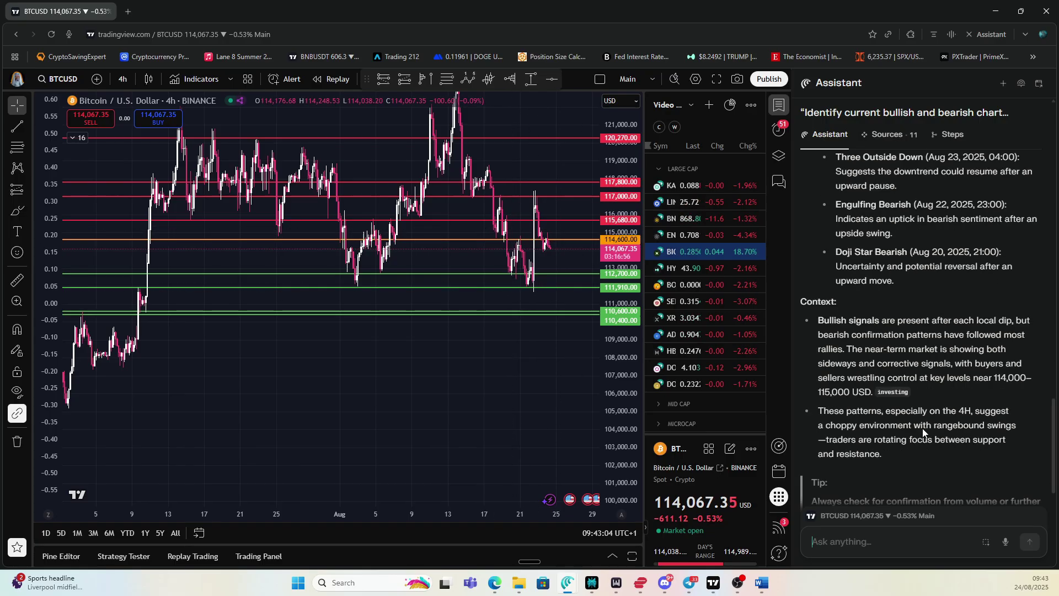
scroll(899, 415, "down", 3)
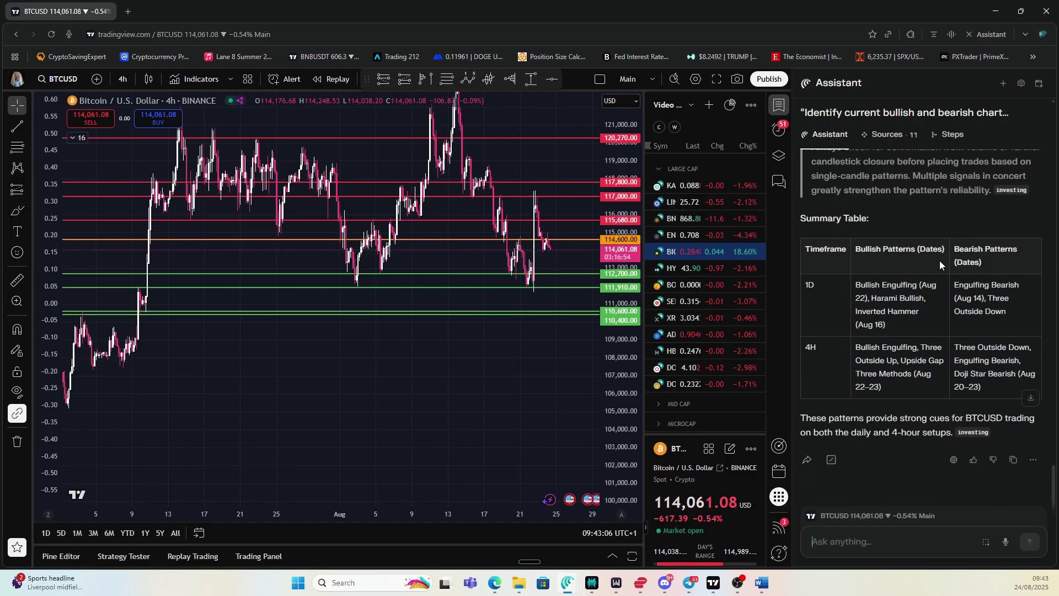
left_click(813, 542)
left_click(762, 583)
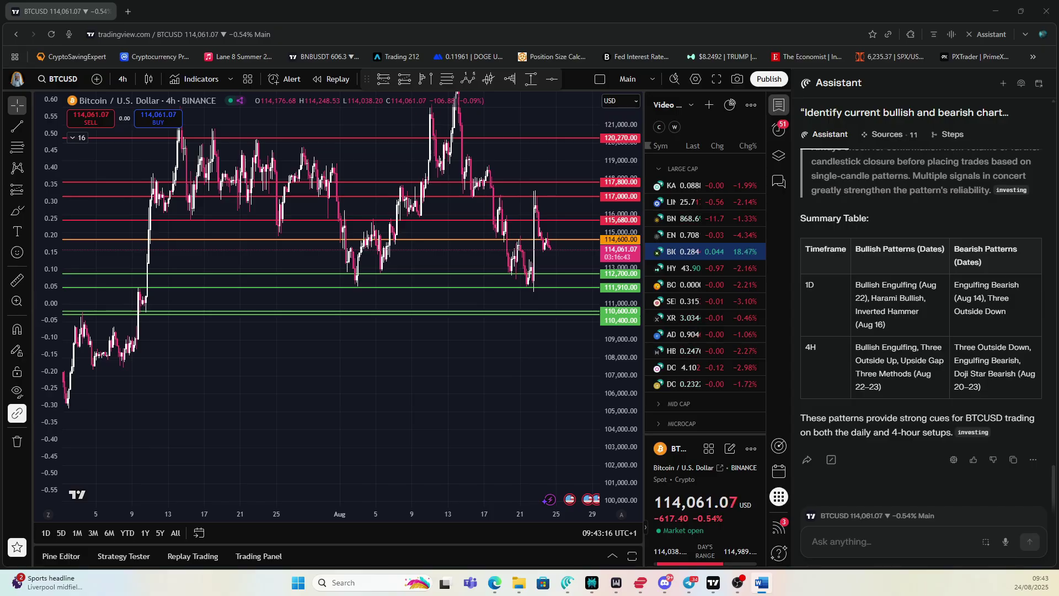
Paste and send the liquidity grabs and sweep zones question to the Assistant.
left_click(832, 540)
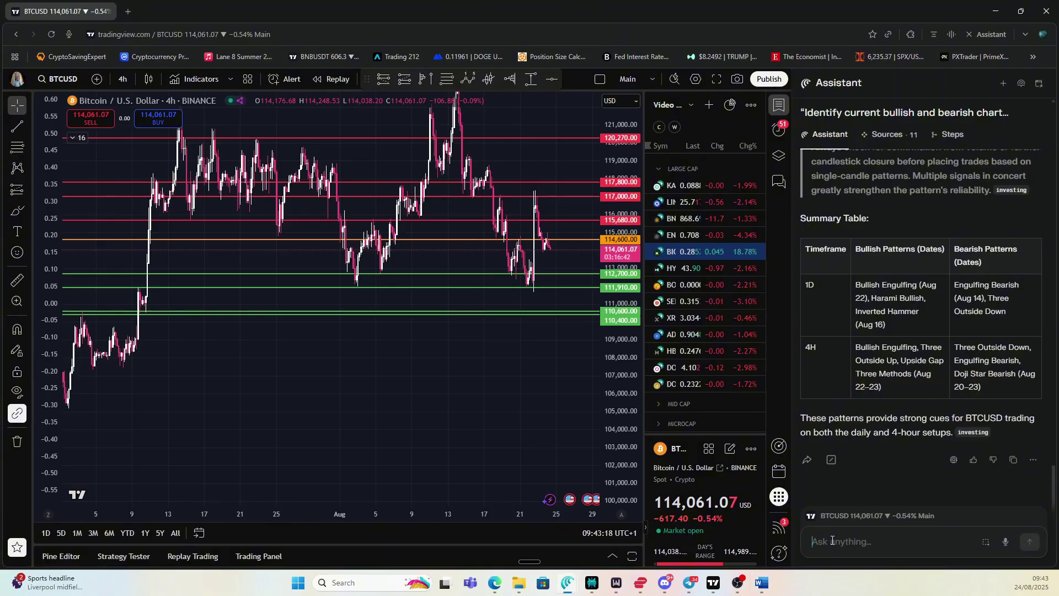
type("\"Highlight recent liquidity grabs and sweep zones on Bitcoin’s chart.\"")
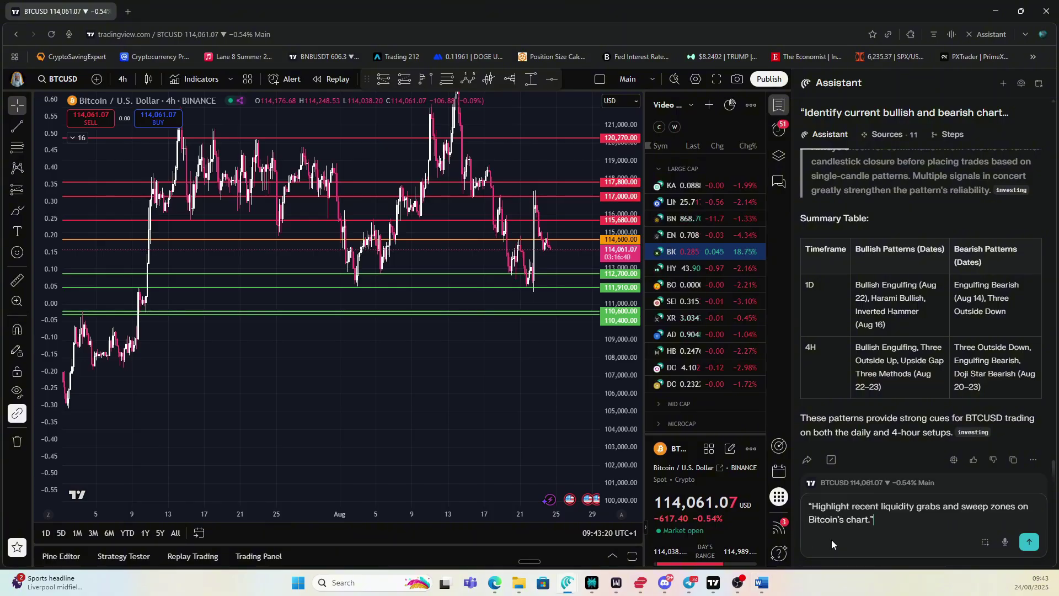
key("Return")
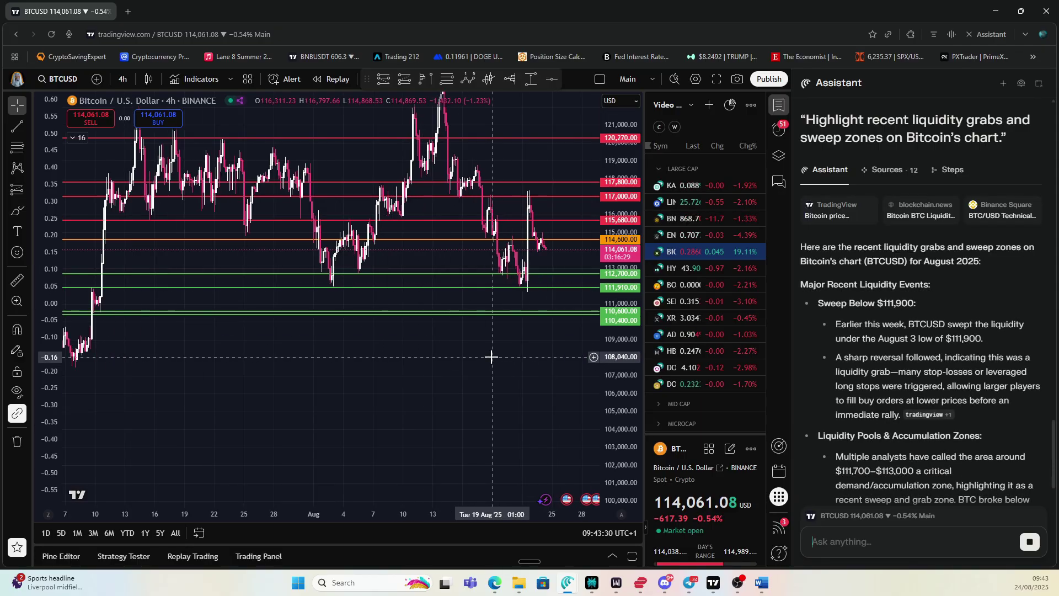
scroll(485, 350, "up", 3)
Draw a rectangle over roughly 111,910–110,600 and label it 'Liquidity'.
left_click_drag(625, 385, 625, 334)
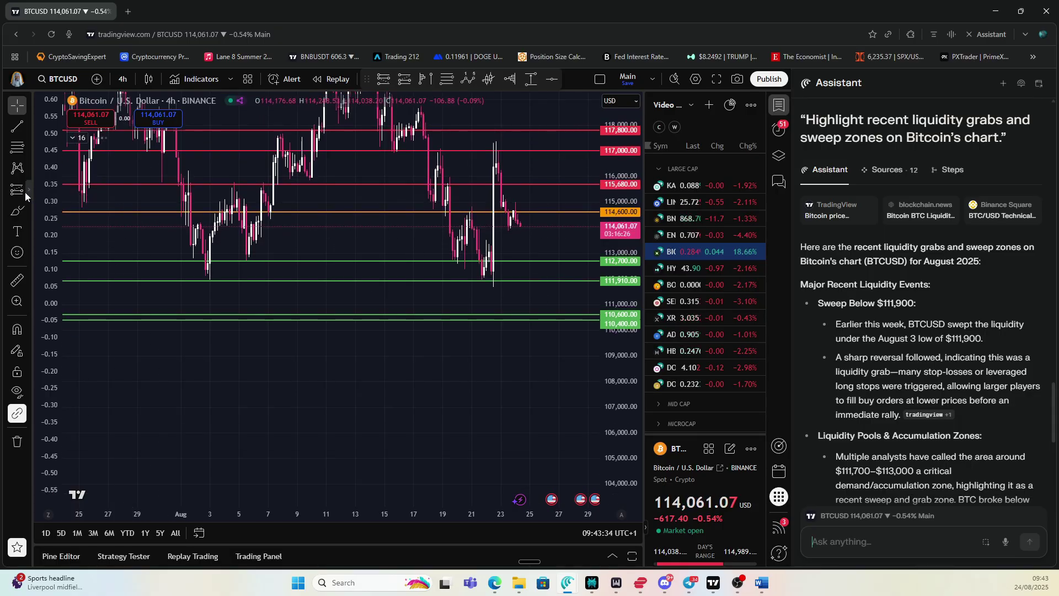
left_click(26, 210)
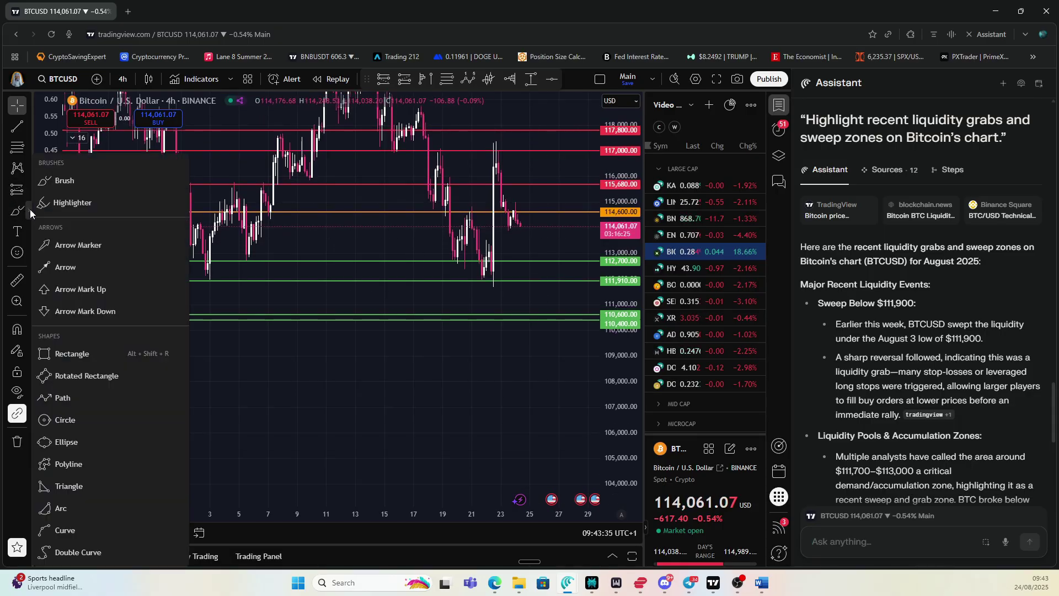
left_click(51, 356)
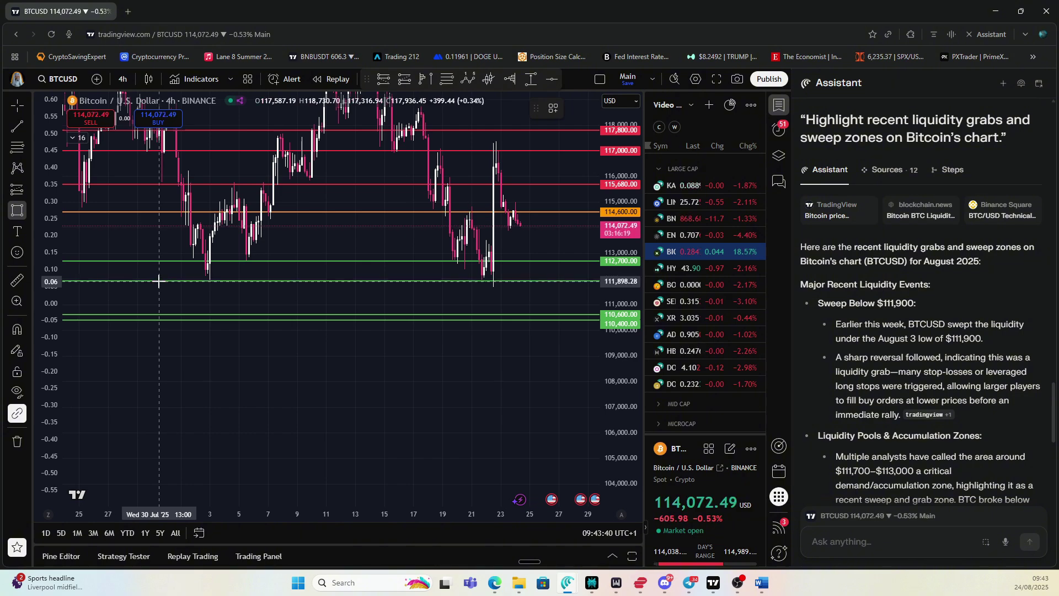
left_click_drag(158, 281, 156, 315)
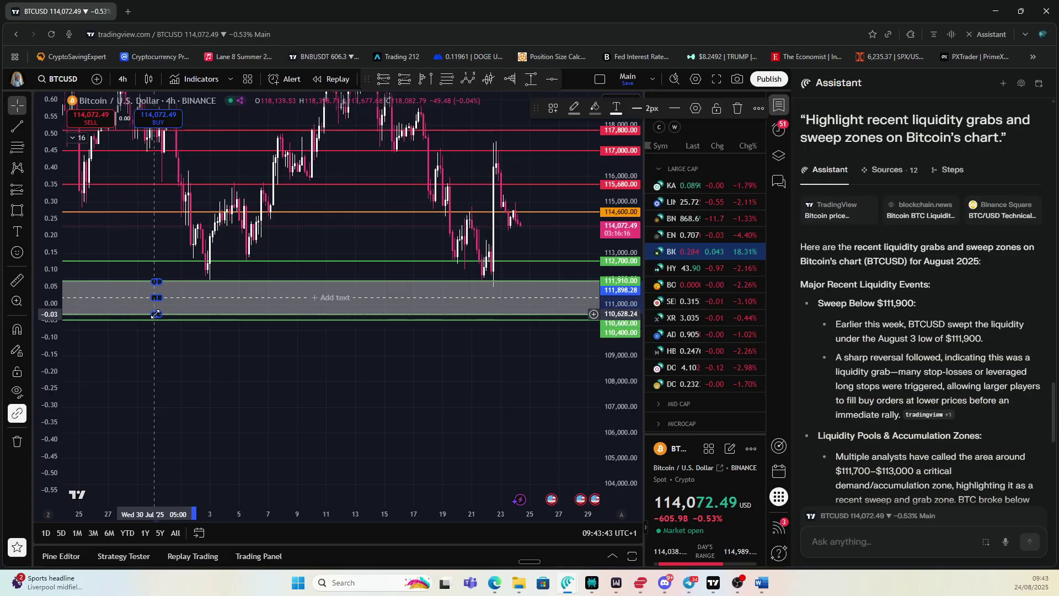
left_click(325, 297)
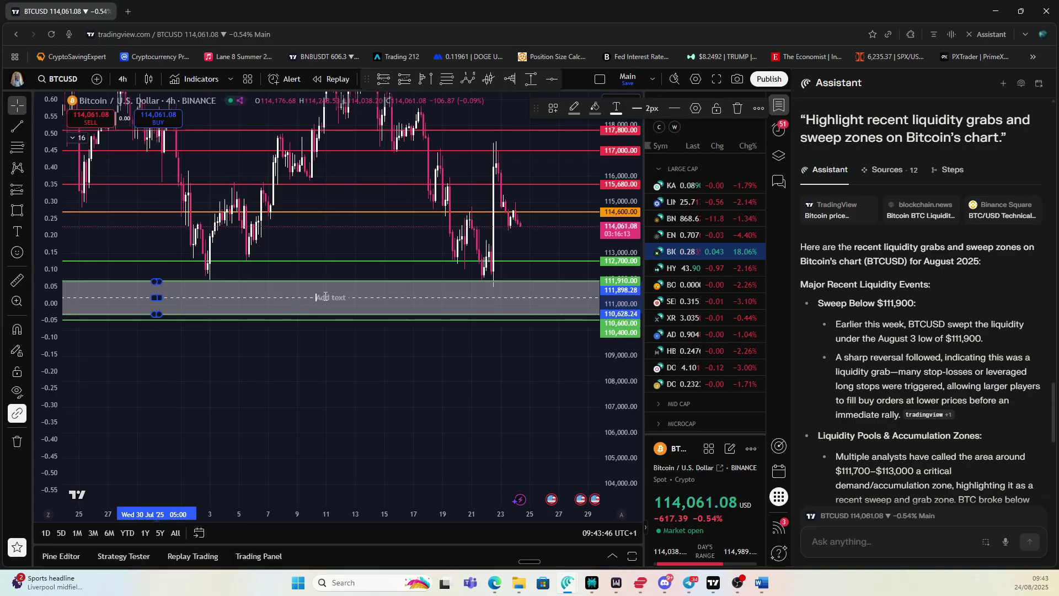
type("Liquidity")
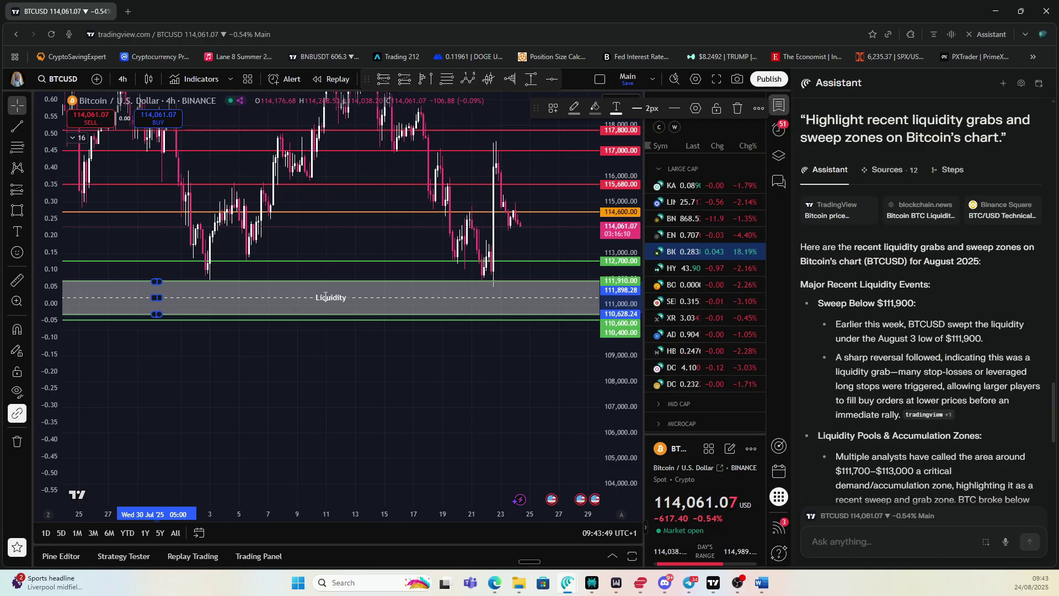
left_click(394, 378)
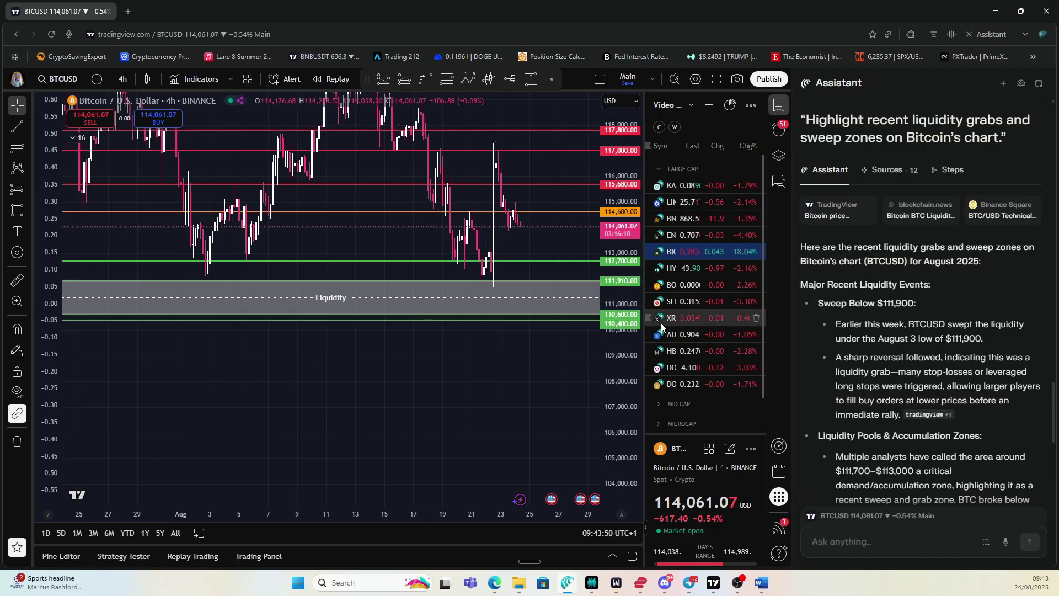
scroll(839, 383, "down", 3)
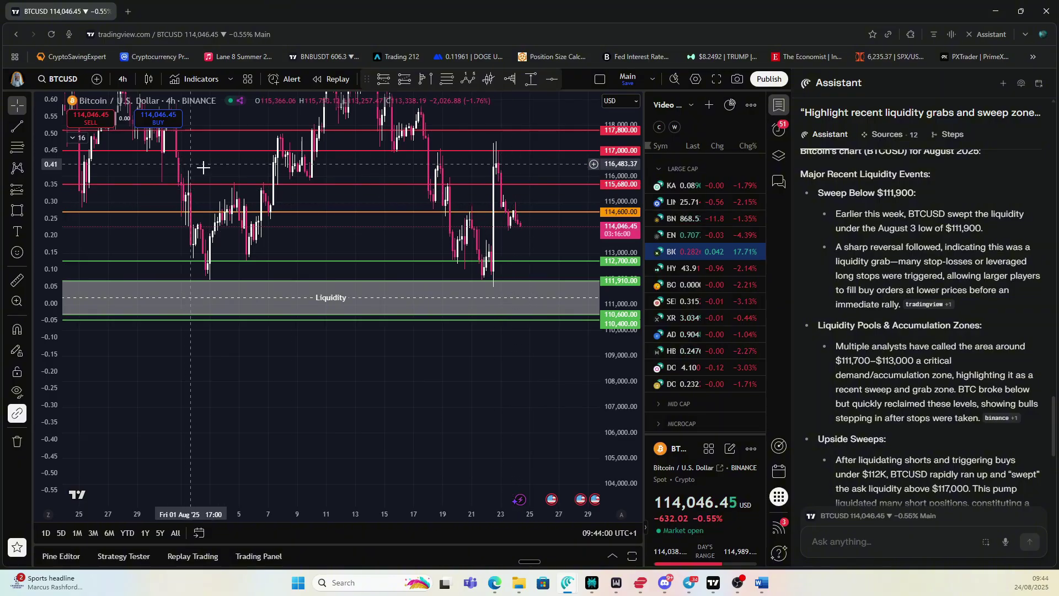
Scroll the liquidity answer down through the Summary Table to its Context/Analysis section.
scroll(169, 166, "down", 3)
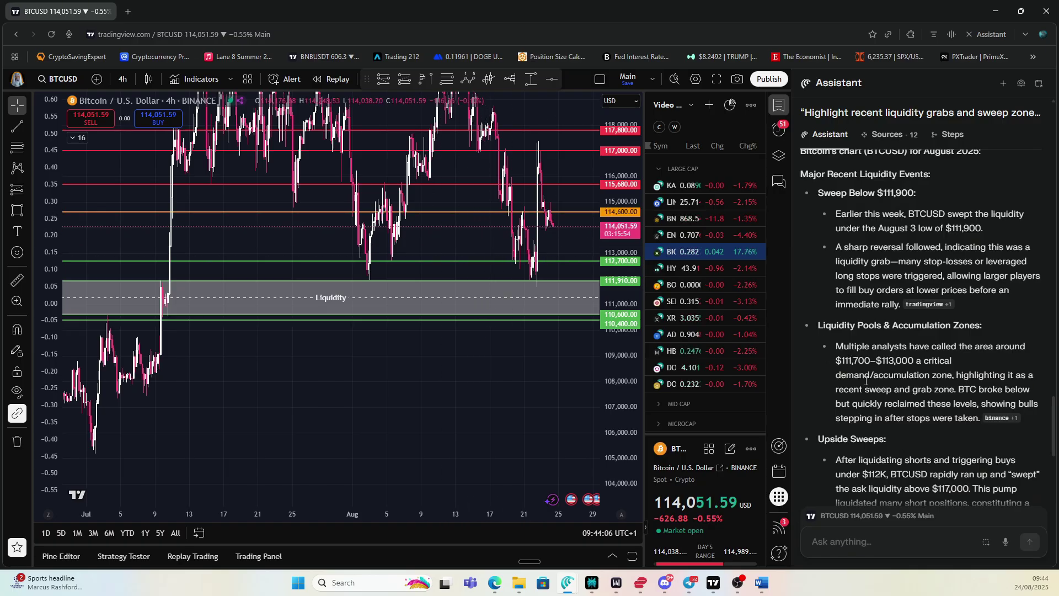
scroll(825, 380, "down", 2)
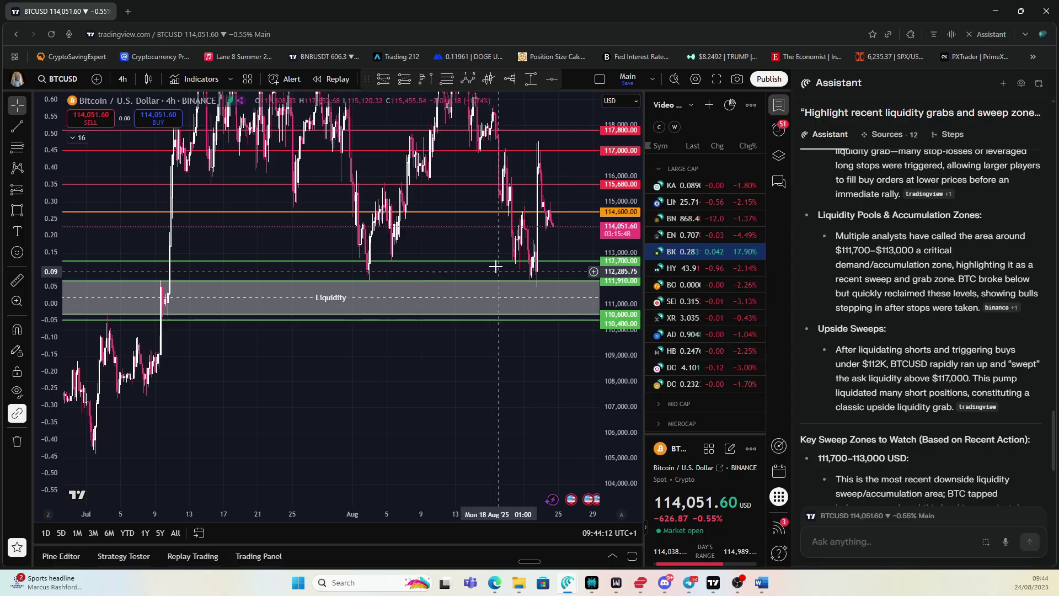
scroll(912, 376, "down", 1)
scroll(913, 376, "down", 3)
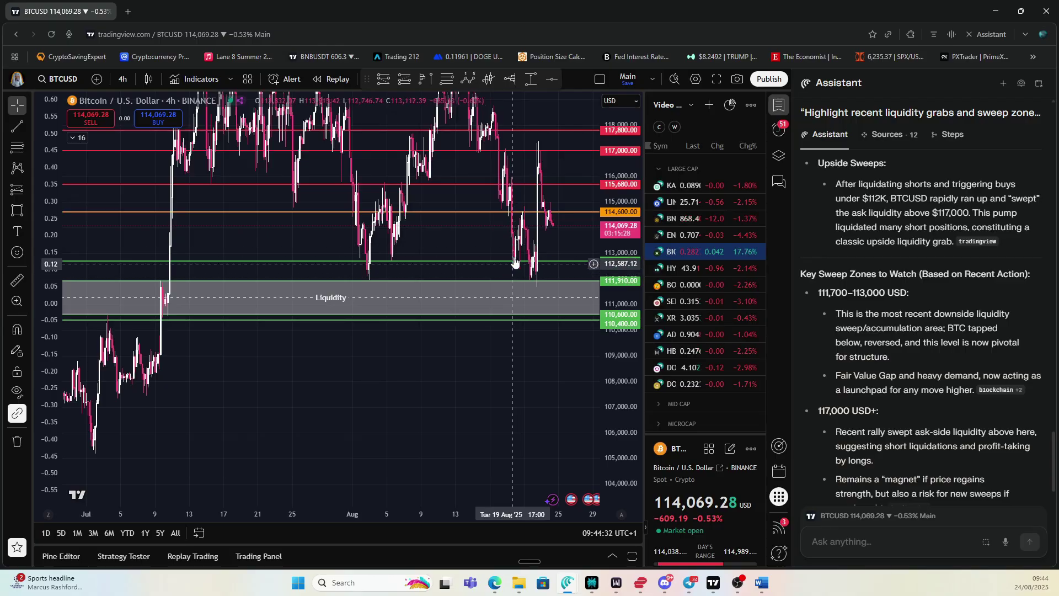
scroll(859, 321, "down", 2)
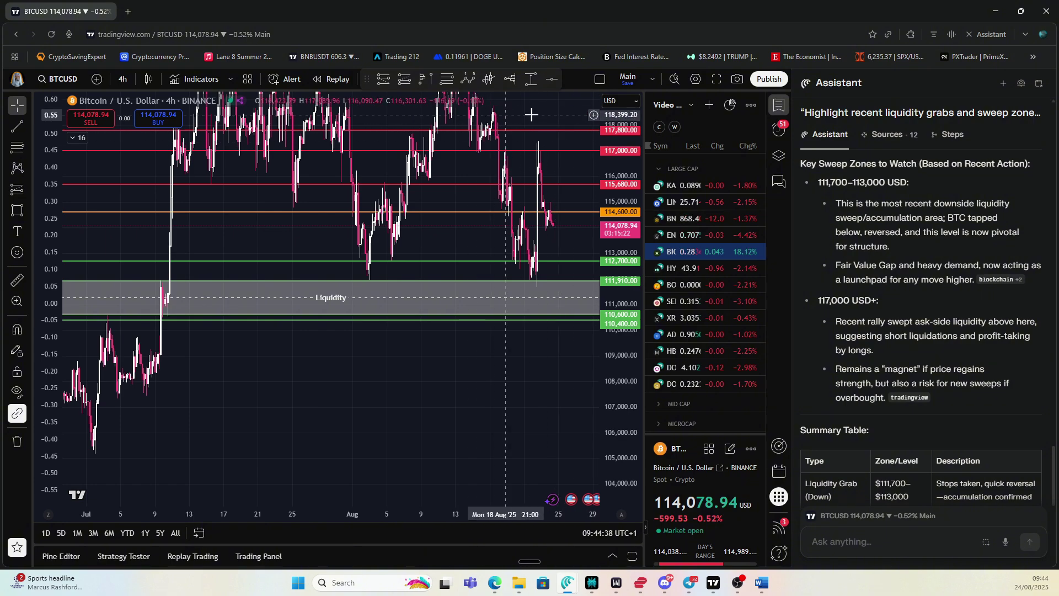
scroll(935, 396, "down", 3)
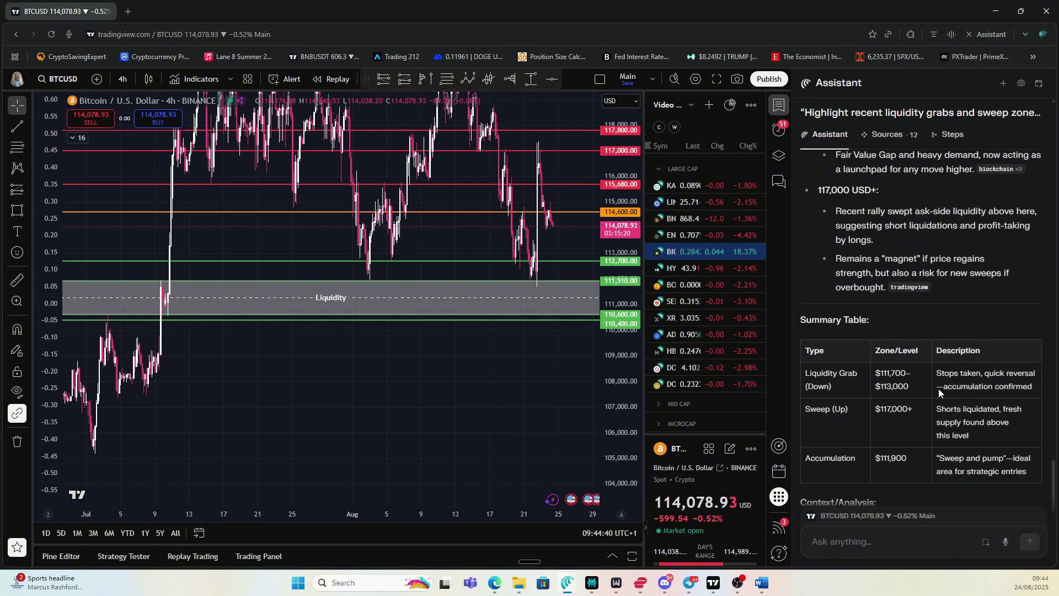
scroll(879, 403, "down", 5)
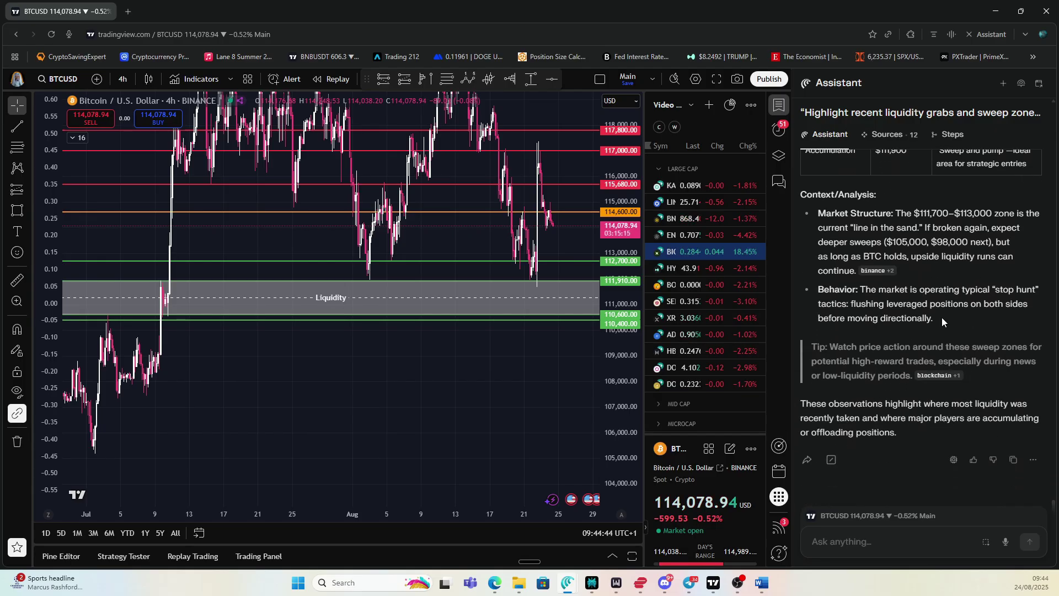
left_click(762, 583)
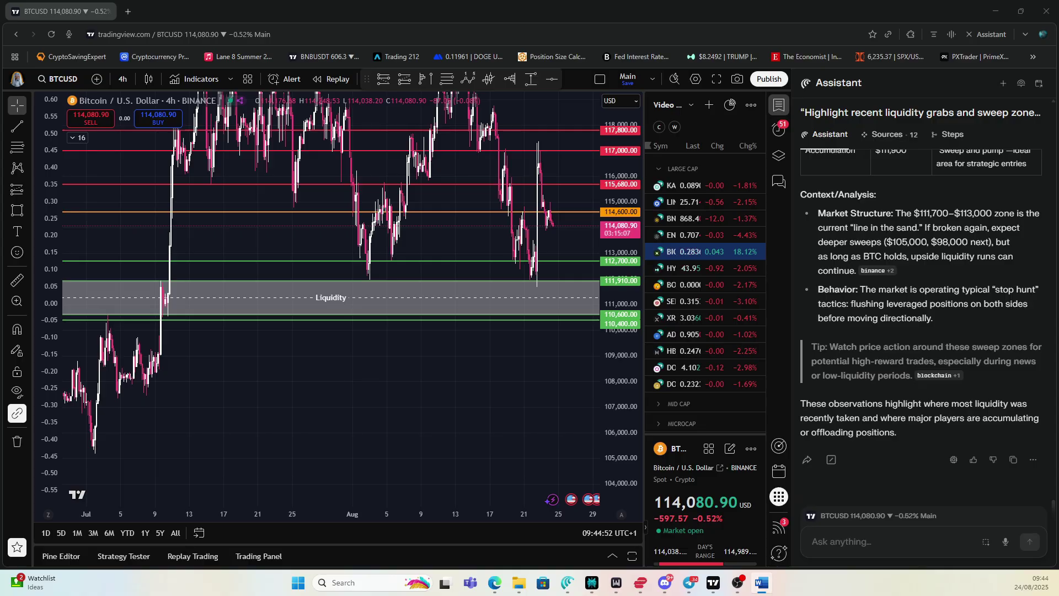
Paste and send the Fair Value Gaps summary question to the Assistant.
left_click(849, 543)
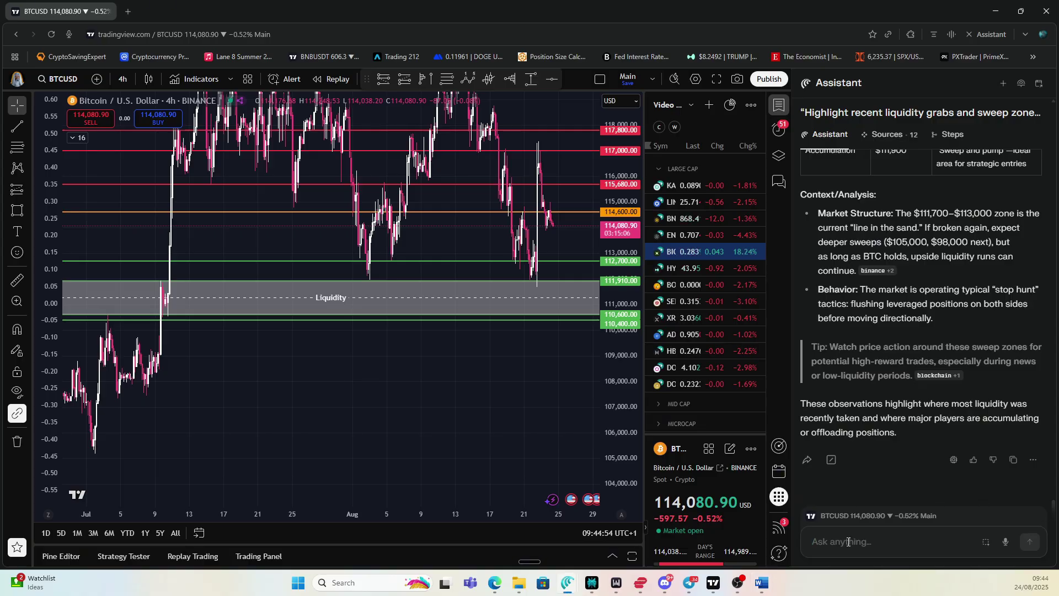
type("\"Give me a summary of open Fair Value Gaps (FVGs) and their possible trade impacts.\"")
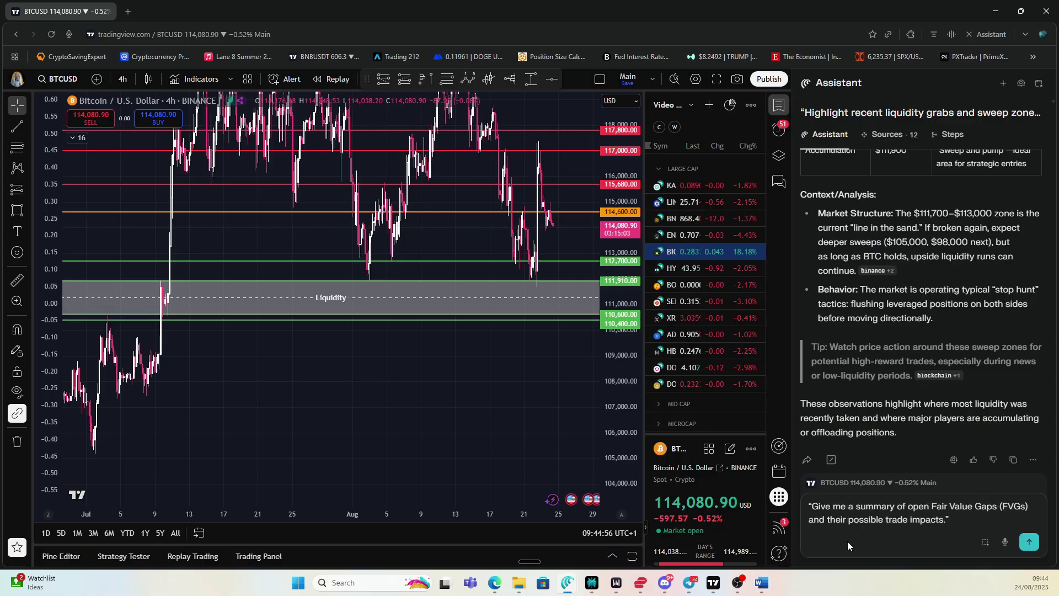
key("Return")
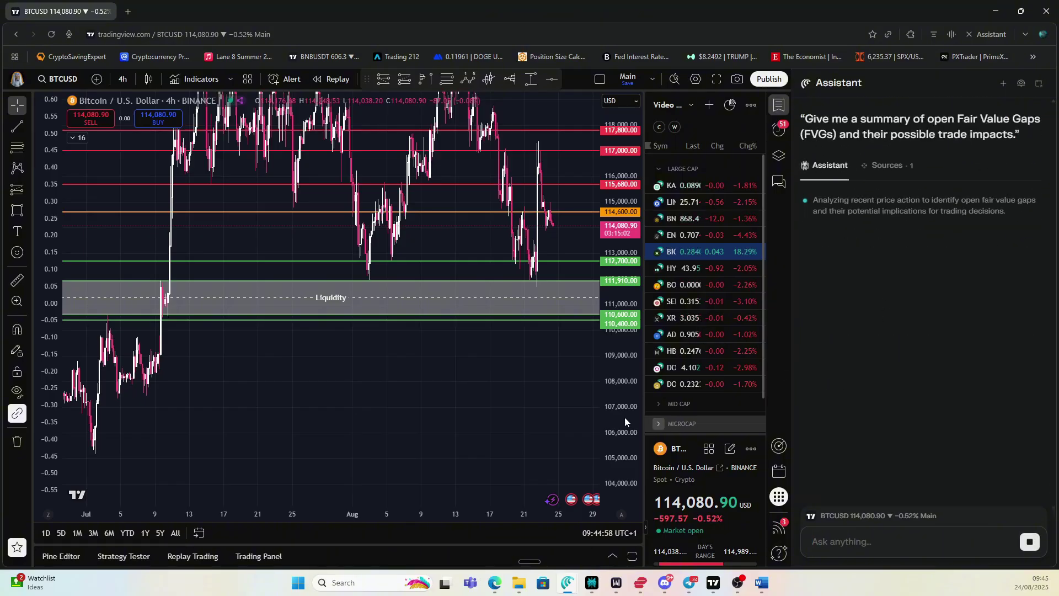
Reset the chart view and zoom the time scale.
right_click(545, 381)
left_click(577, 300)
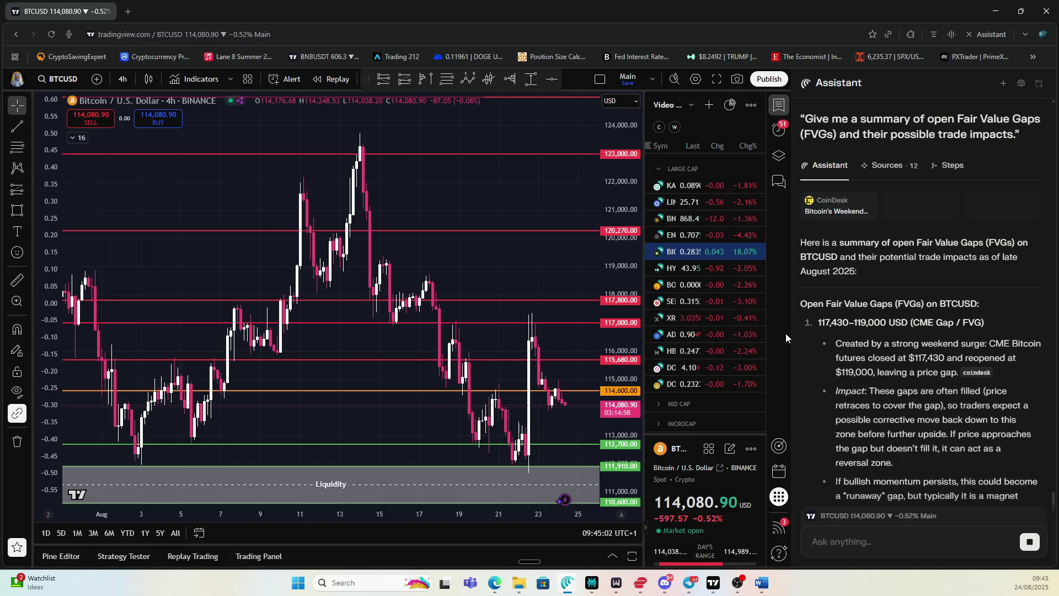
scroll(527, 362, "down", 2)
scroll(527, 363, "up", 3)
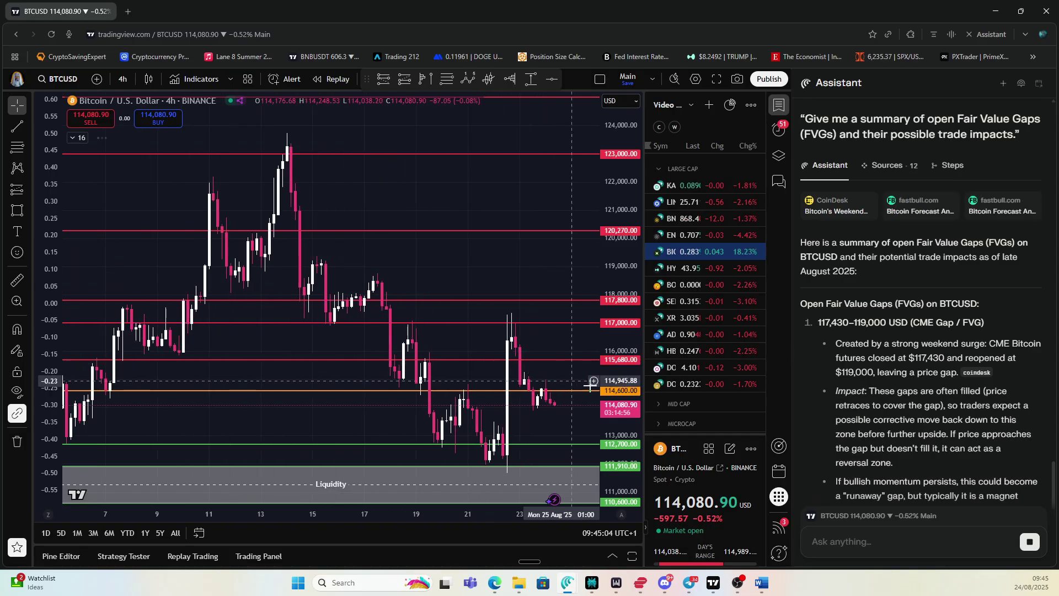
scroll(621, 388, "down", 2)
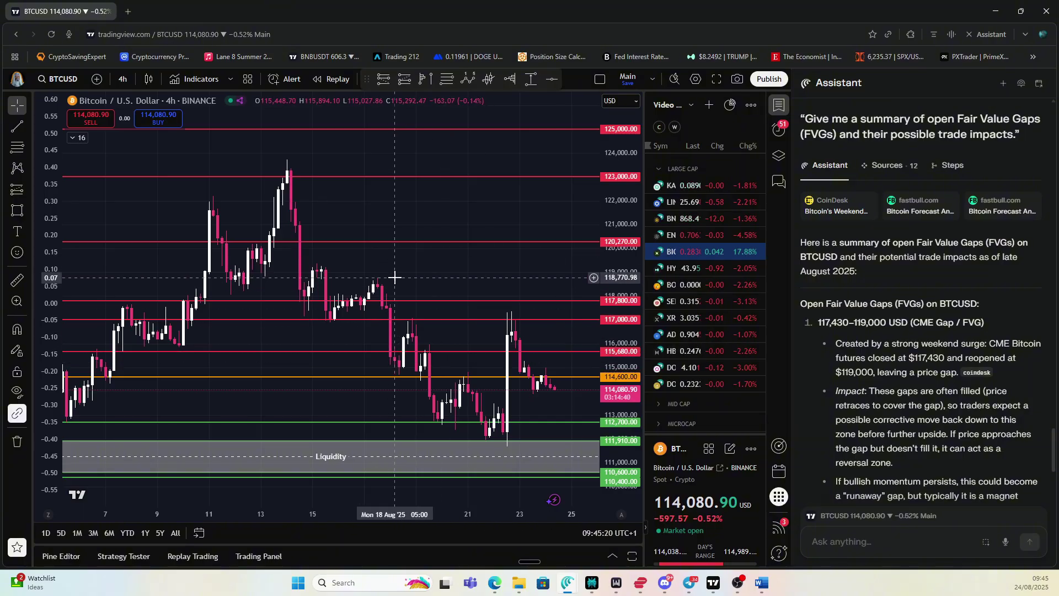
Draw a rectangle over the open CME gap from about 117,405 to 119,002.
left_click(18, 212)
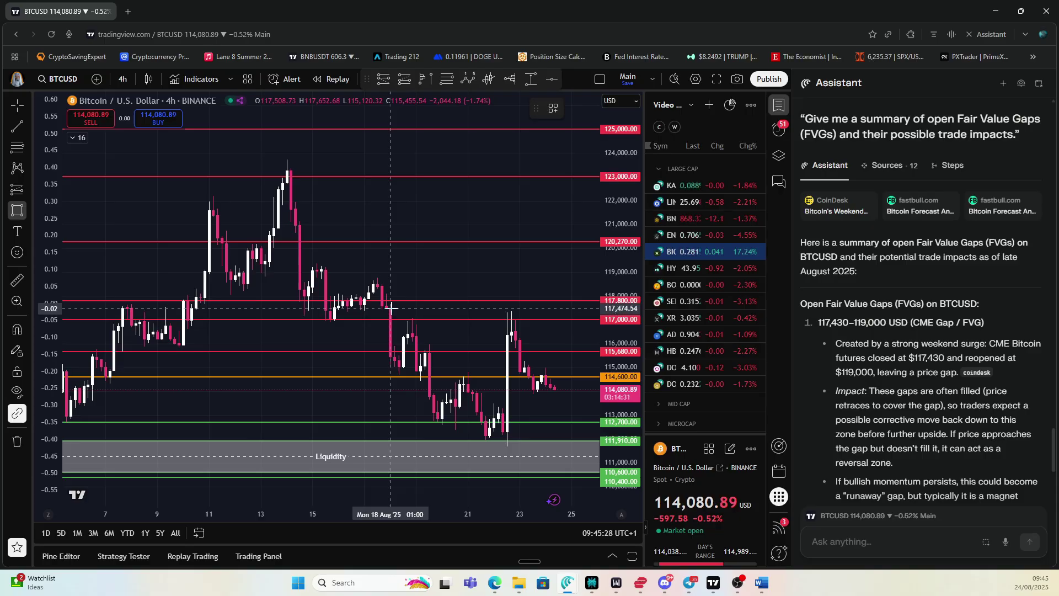
left_click(391, 310)
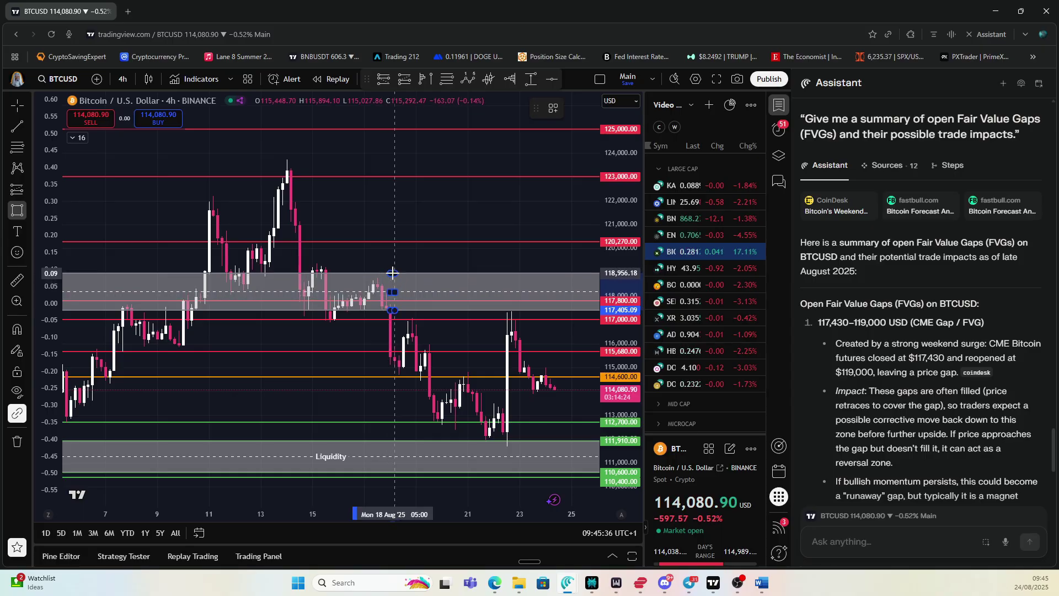
left_click(393, 272)
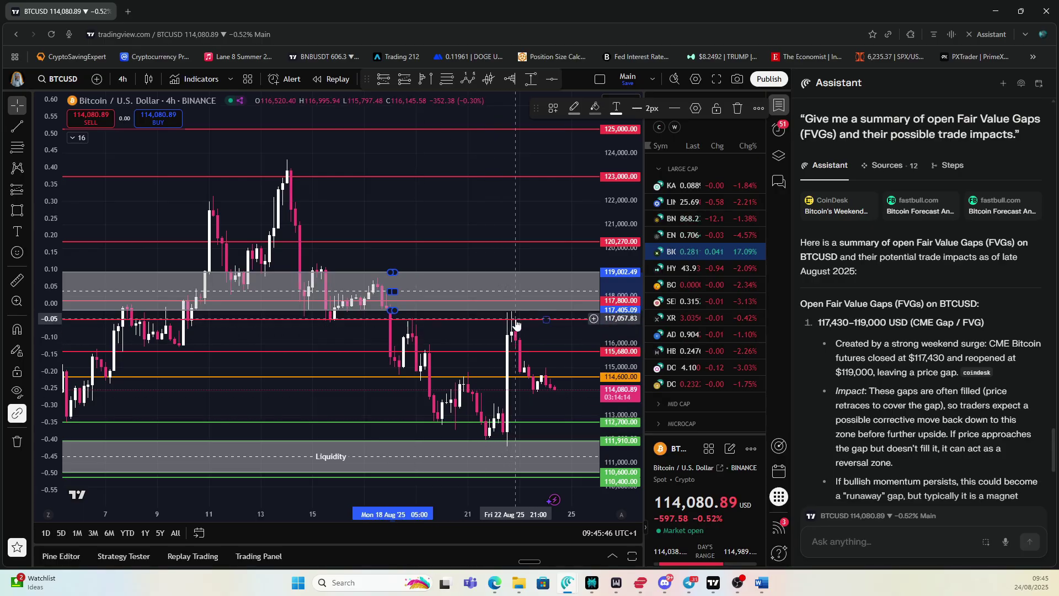
left_click(440, 267)
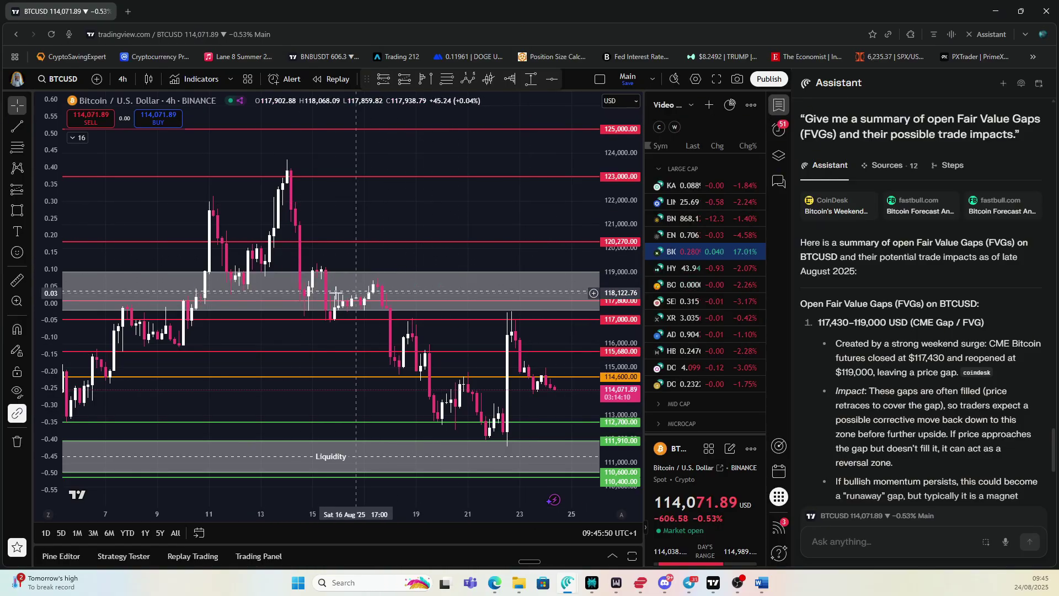
Zoom into recent candles and start a rectangle near 114,557, just above the orange line.
scroll(844, 391, "down", 1)
scroll(844, 391, "down", 5)
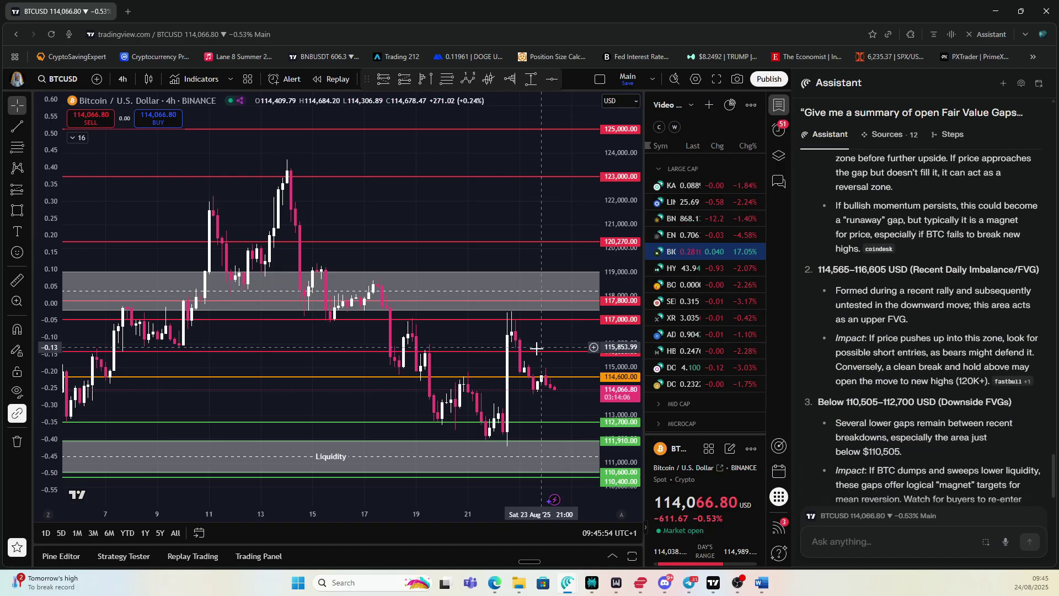
scroll(551, 353, "up", 3)
left_click_drag(619, 420, 619, 385)
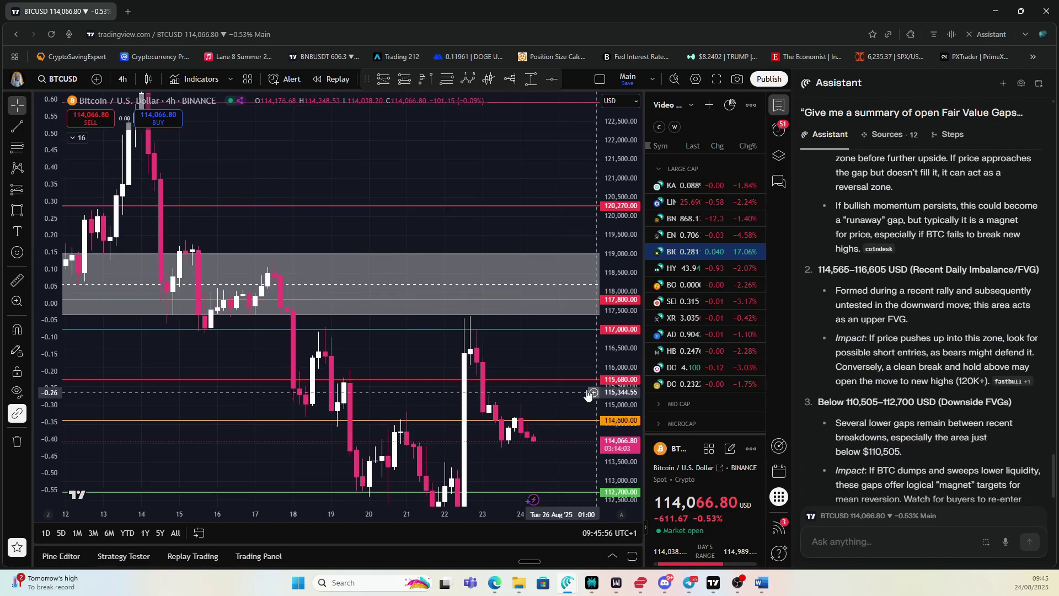
scroll(326, 331, "up", 2)
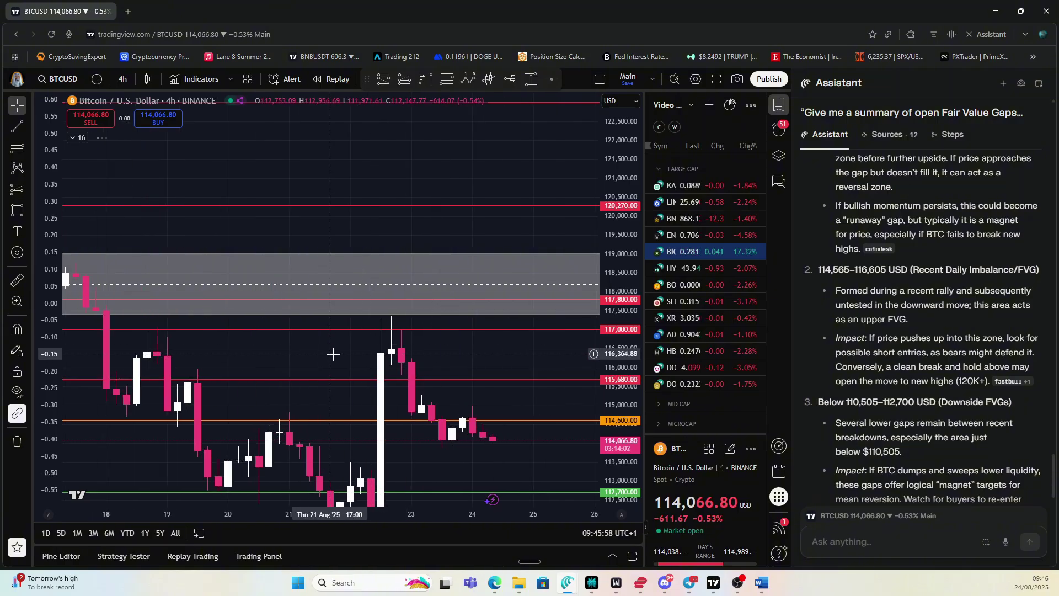
left_click_drag(397, 355, 373, 278)
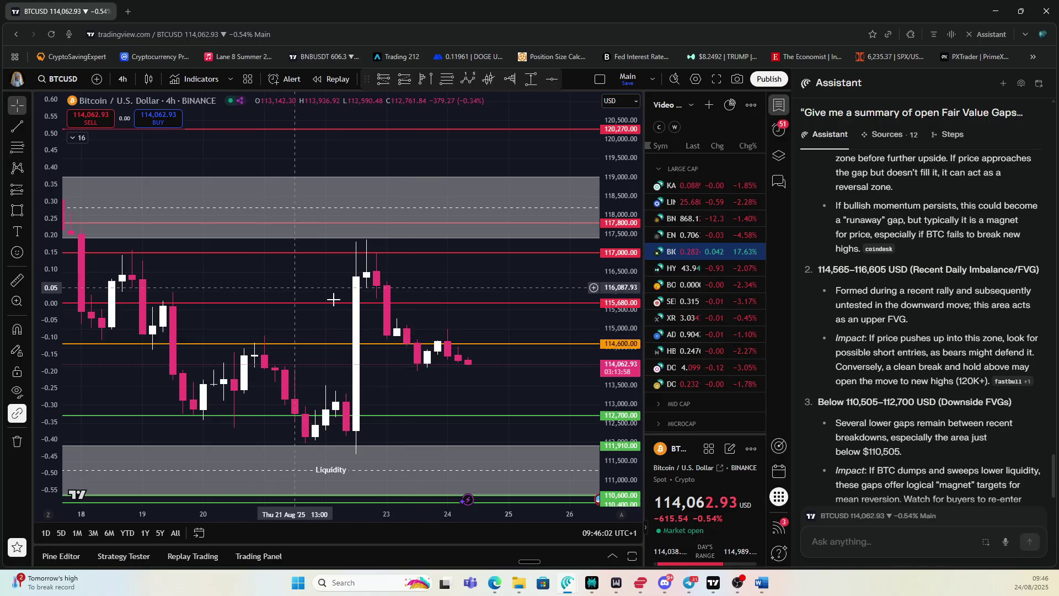
key("alt+shift+r")
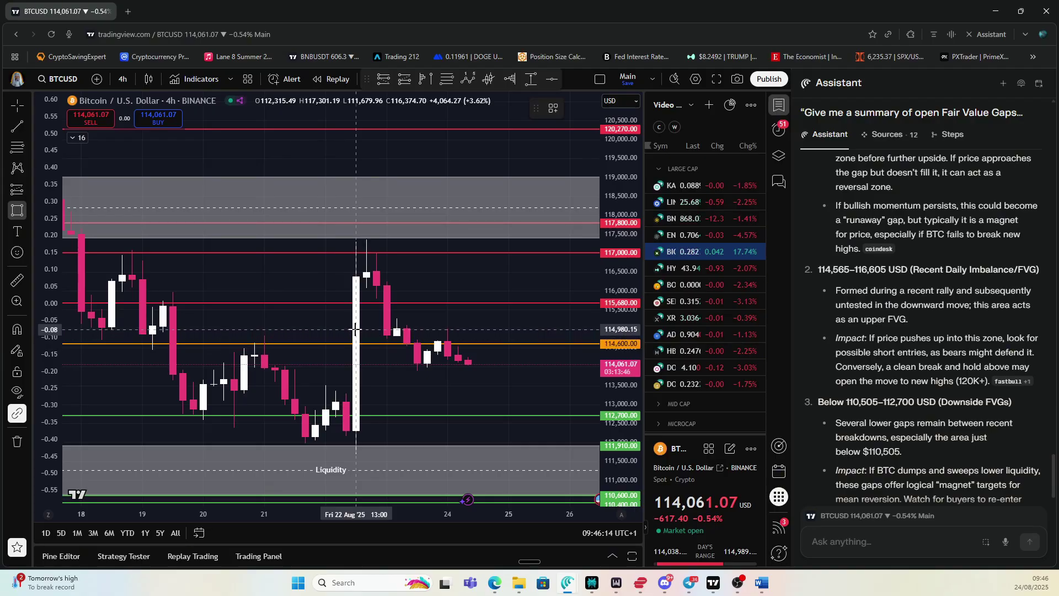
left_click(452, 346)
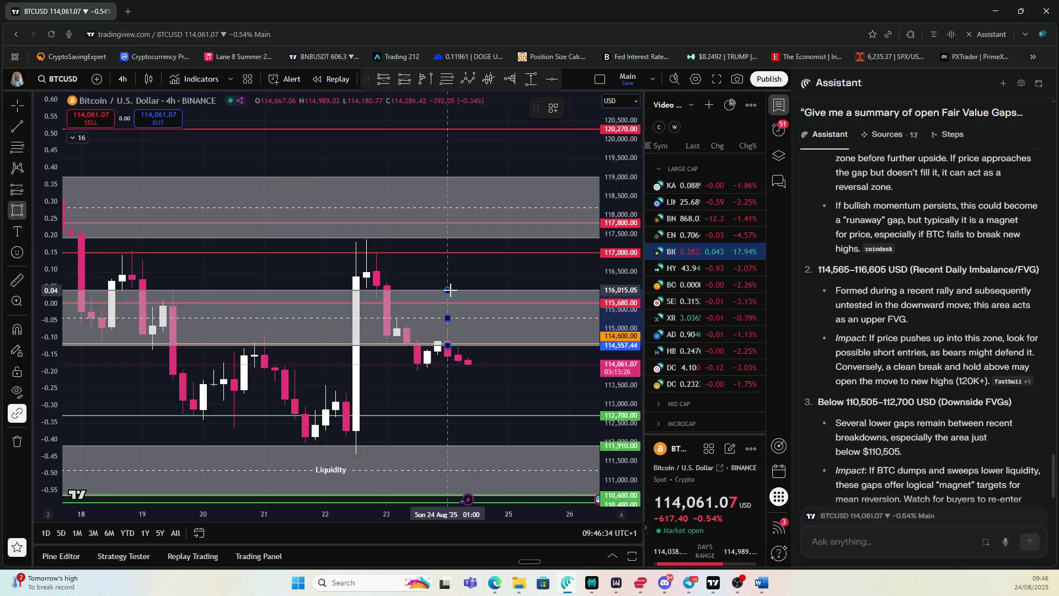
Finish the box and set its coordinates to 114565.44 and 116605.05.
left_click(450, 289)
right_click(555, 362)
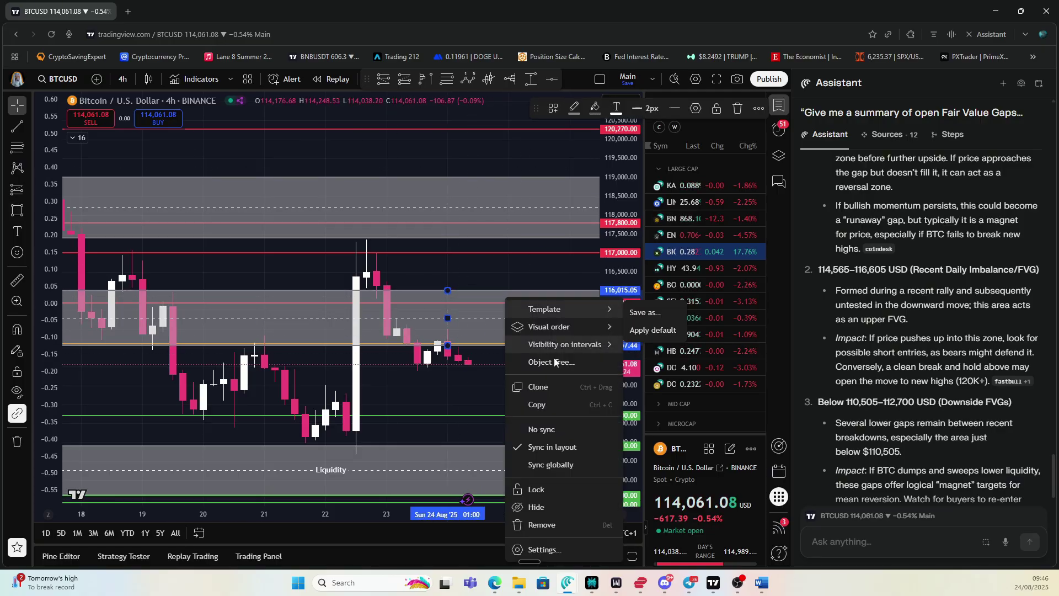
left_click(566, 548)
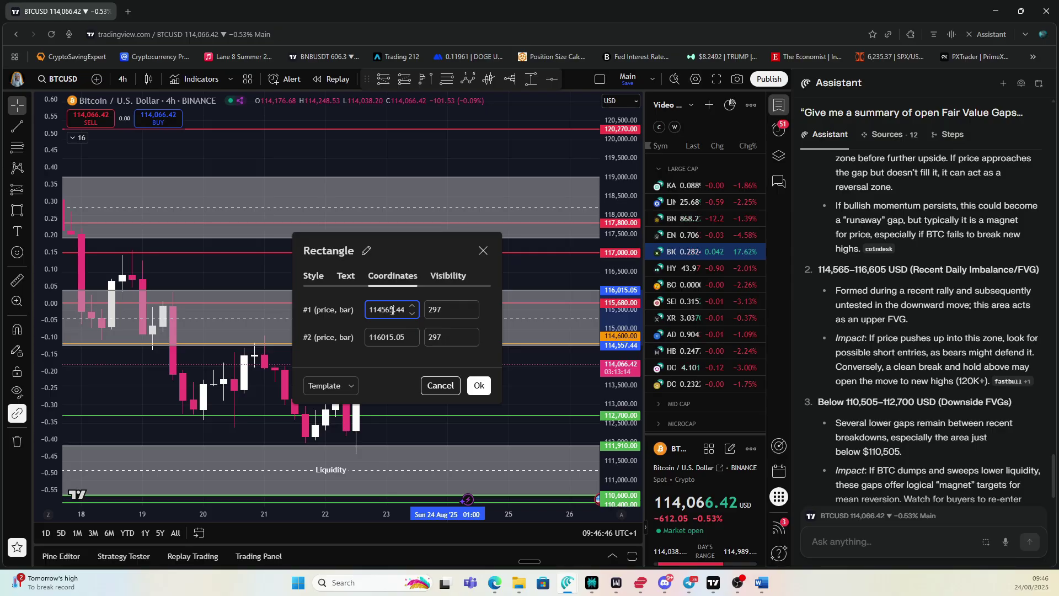
left_click(390, 341)
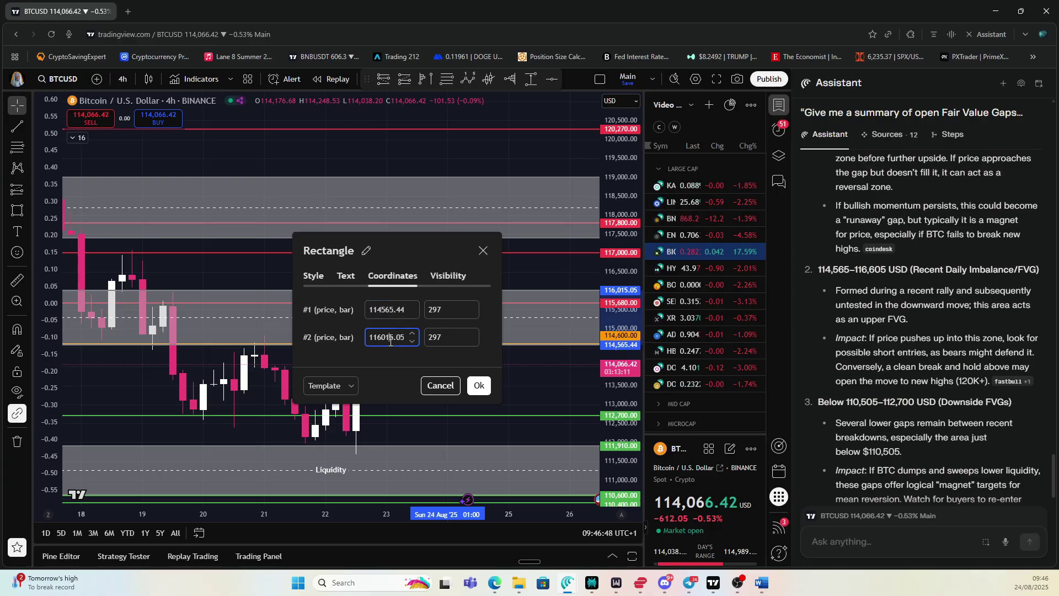
key("BackSpace")
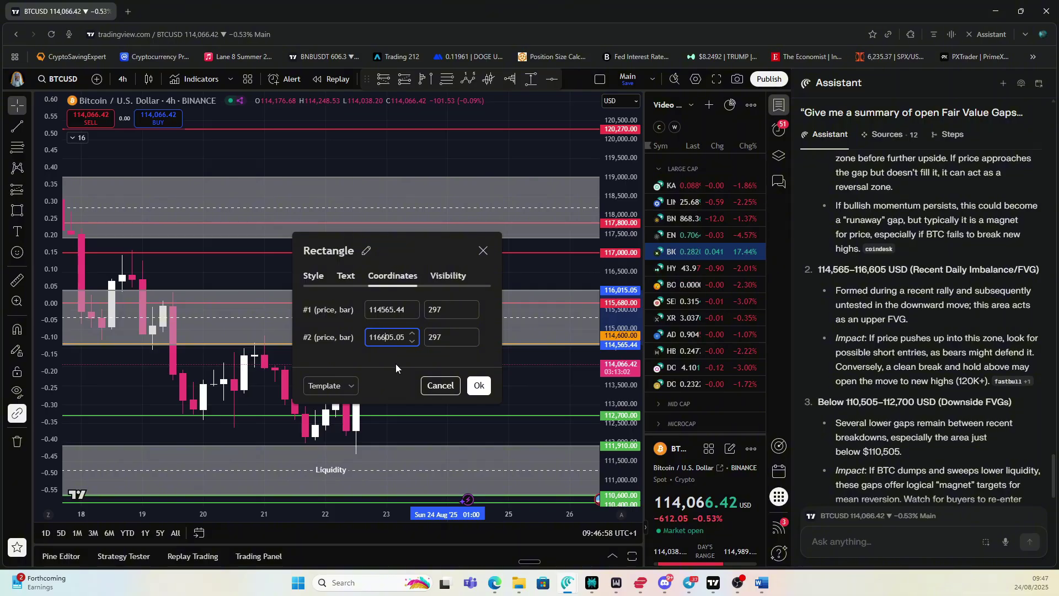
type("6")
left_click(479, 386)
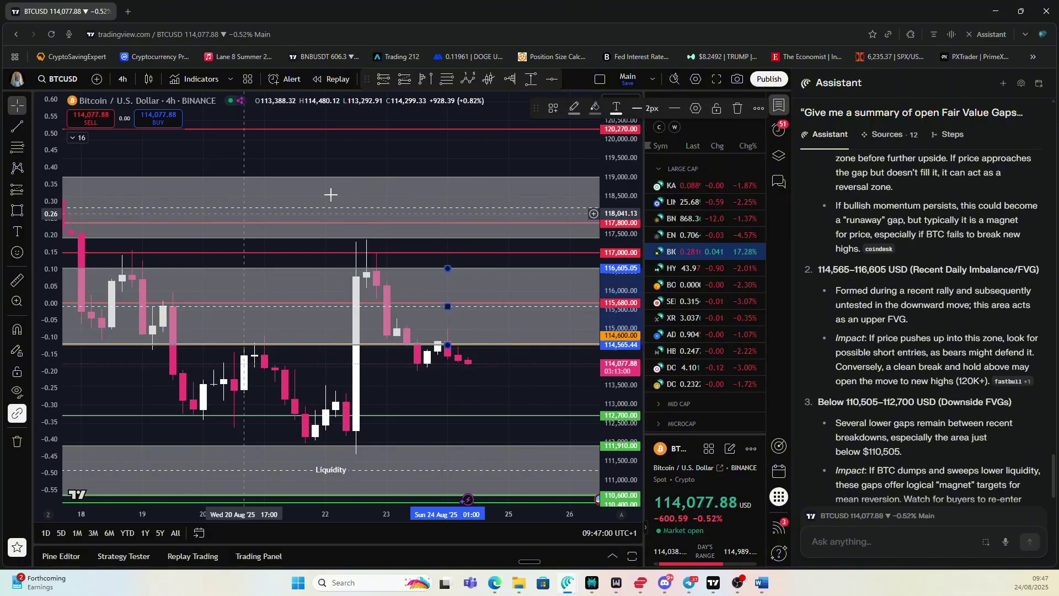
Zoom out and compress the price scale to show levels down to about 104,000.
scroll(845, 399, "down", 2)
scroll(845, 399, "down", 1)
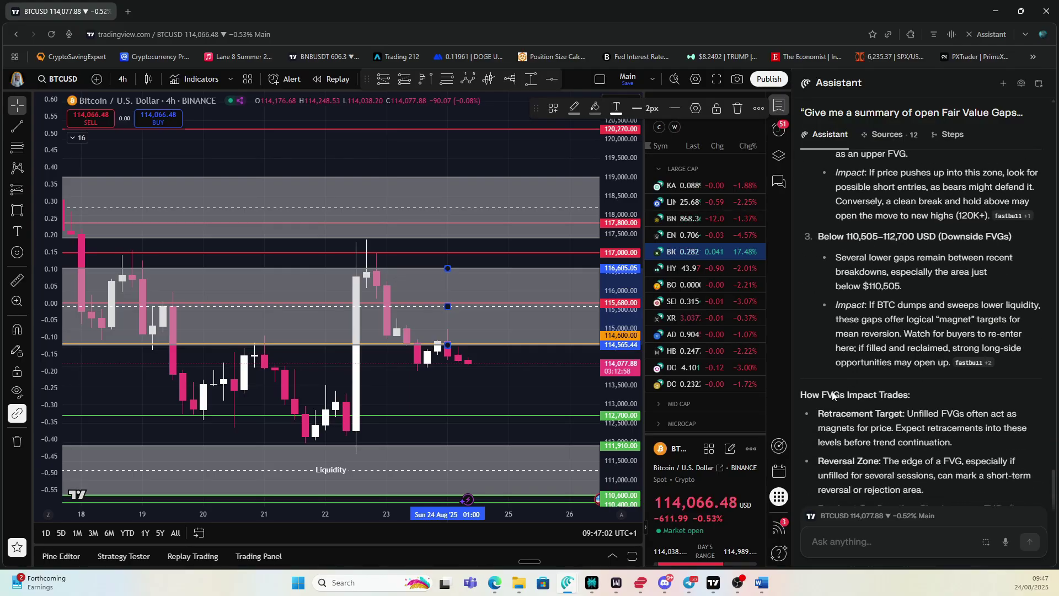
scroll(585, 359, "down", 1)
left_click_drag(613, 342, 612, 375)
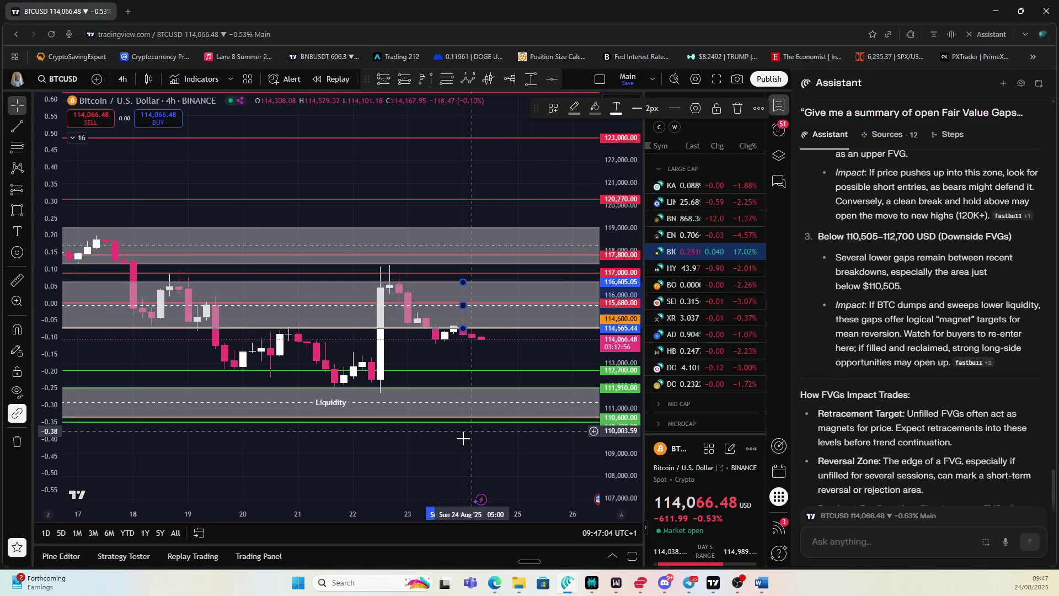
scroll(496, 386, "down", 2)
left_click_drag(478, 405, 460, 419)
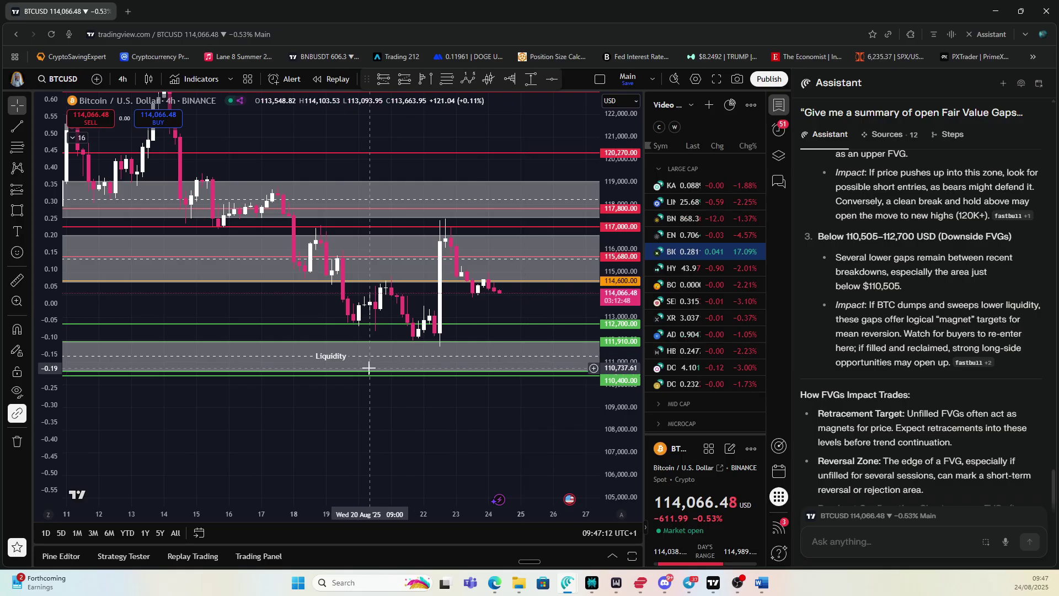
left_click(17, 210)
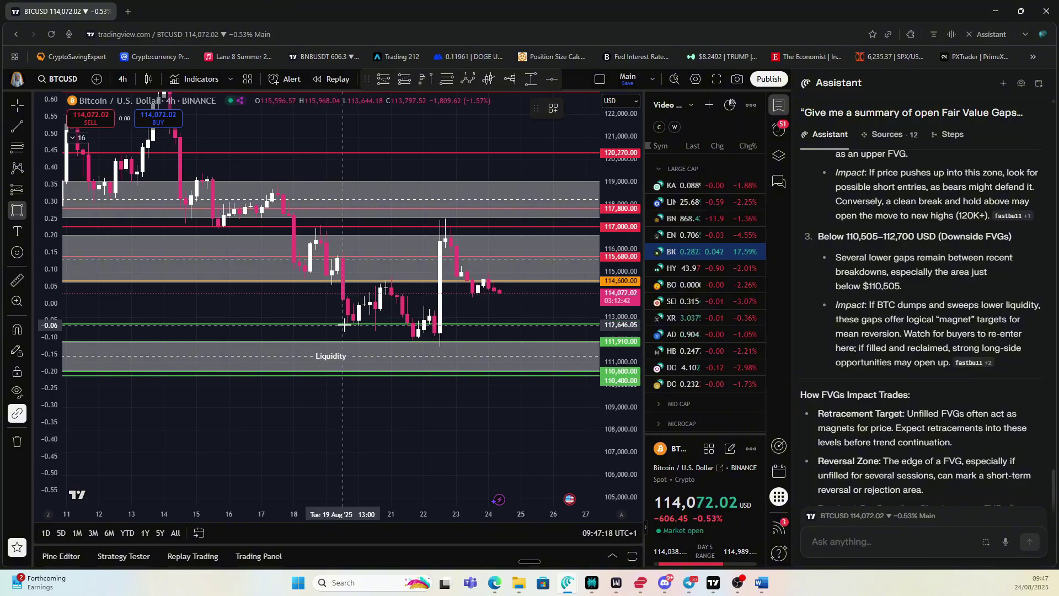
Draw a new band near 112,700 and delete the old Liquidity box.
mouse_move(347, 324)
left_mouse_down()
mouse_move(348, 375)
mouse_move(347, 337)
left_mouse_up()
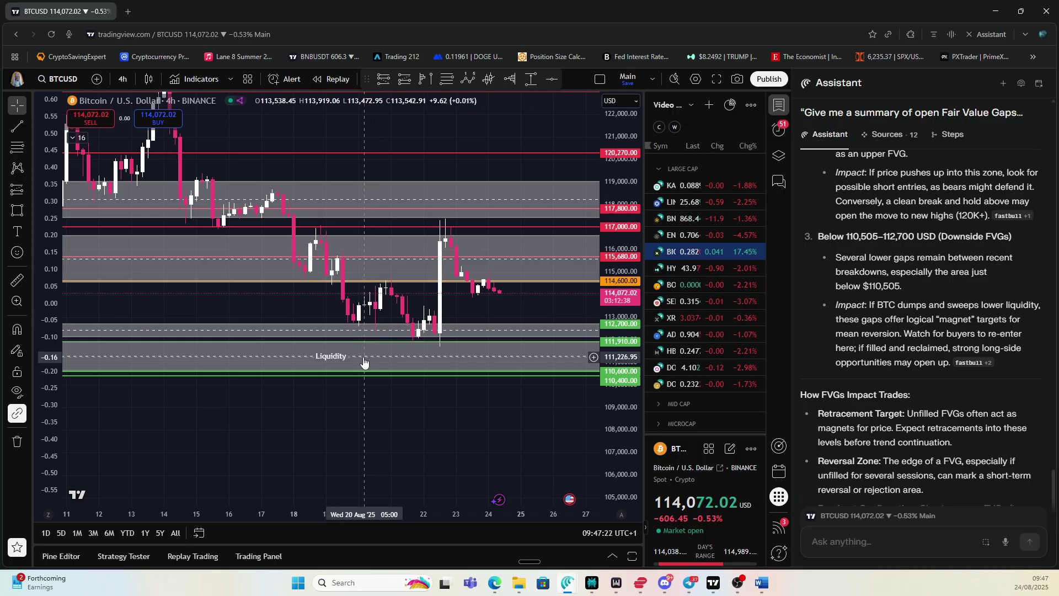
left_click(318, 353)
key("Delete")
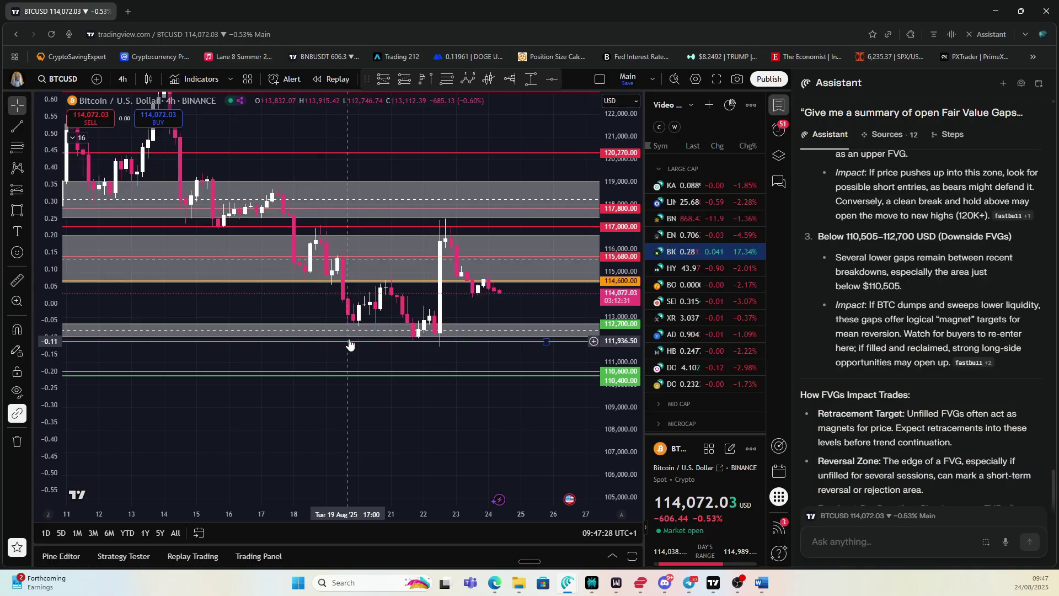
left_click_drag(347, 336, 346, 360)
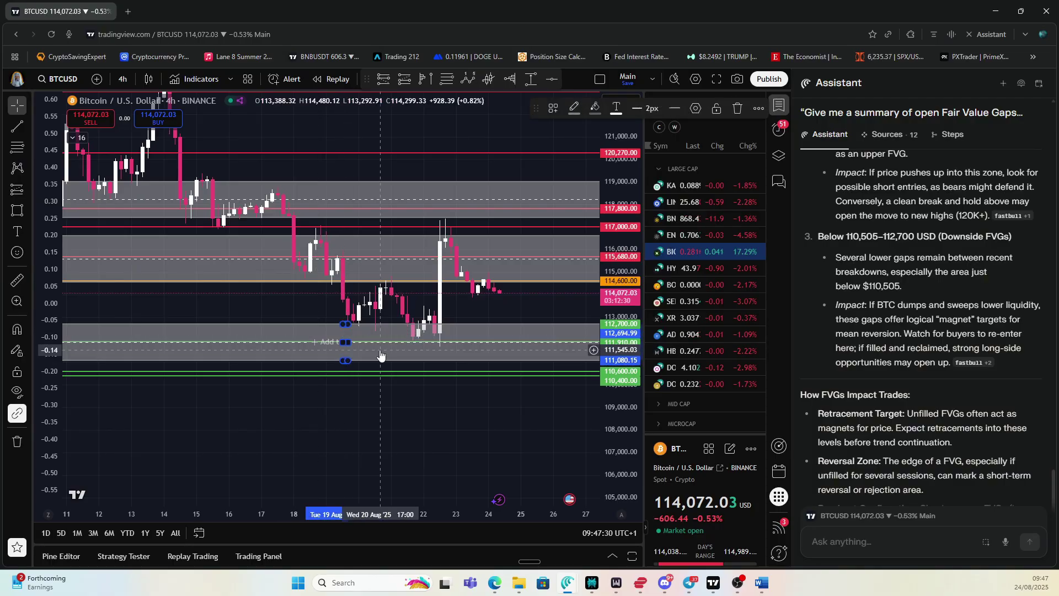
Set the new band's coordinates to exactly 112700 and 110505.
right_click(346, 353)
left_click(425, 555)
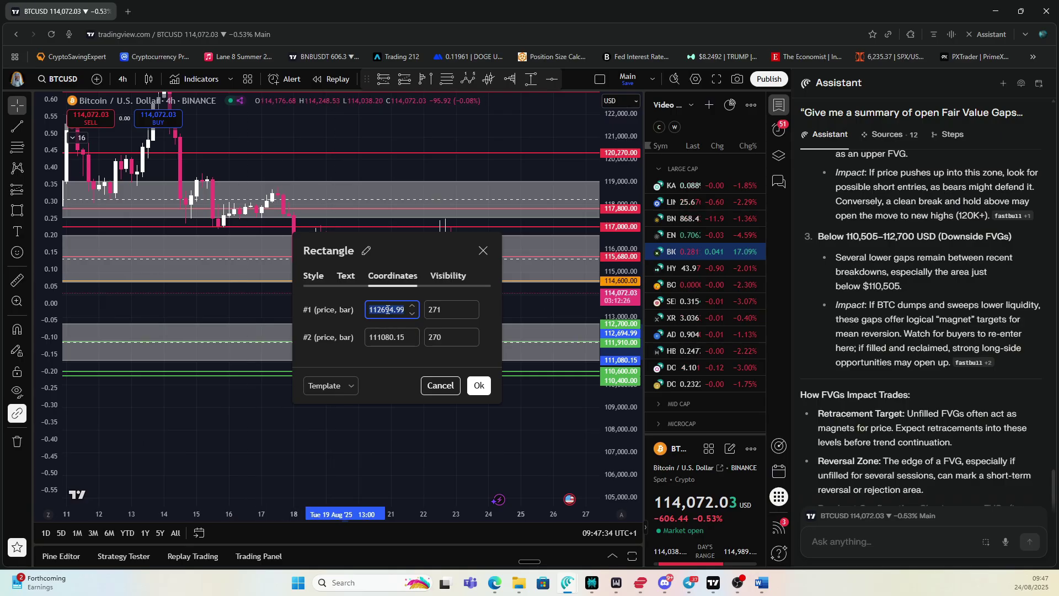
type("112700")
left_click(380, 338)
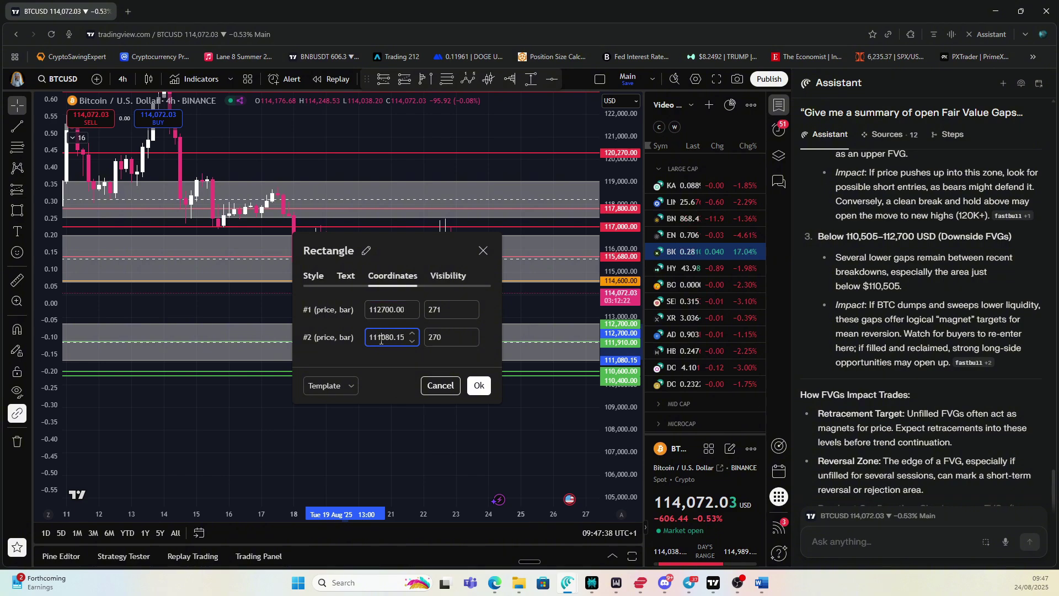
left_click_drag(403, 338, 333, 342)
type("11")
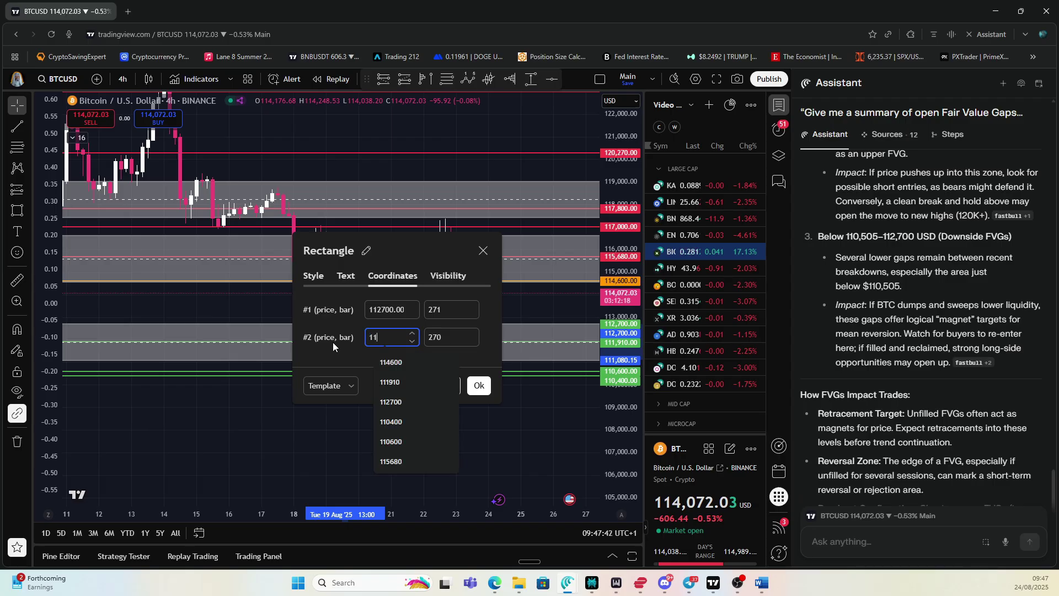
type("0505")
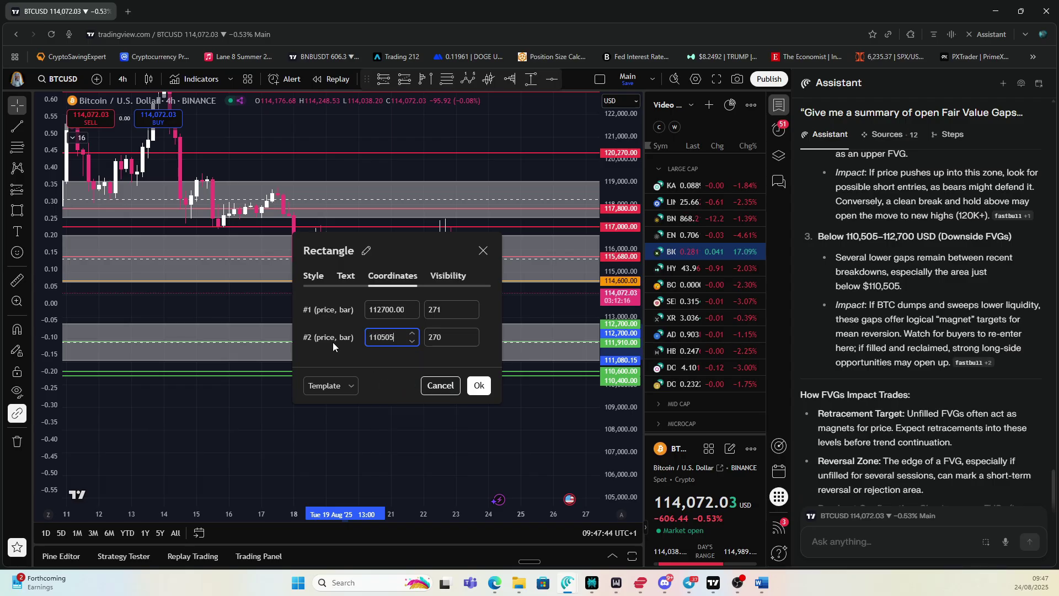
left_click(479, 385)
scroll(912, 339, "down", 6)
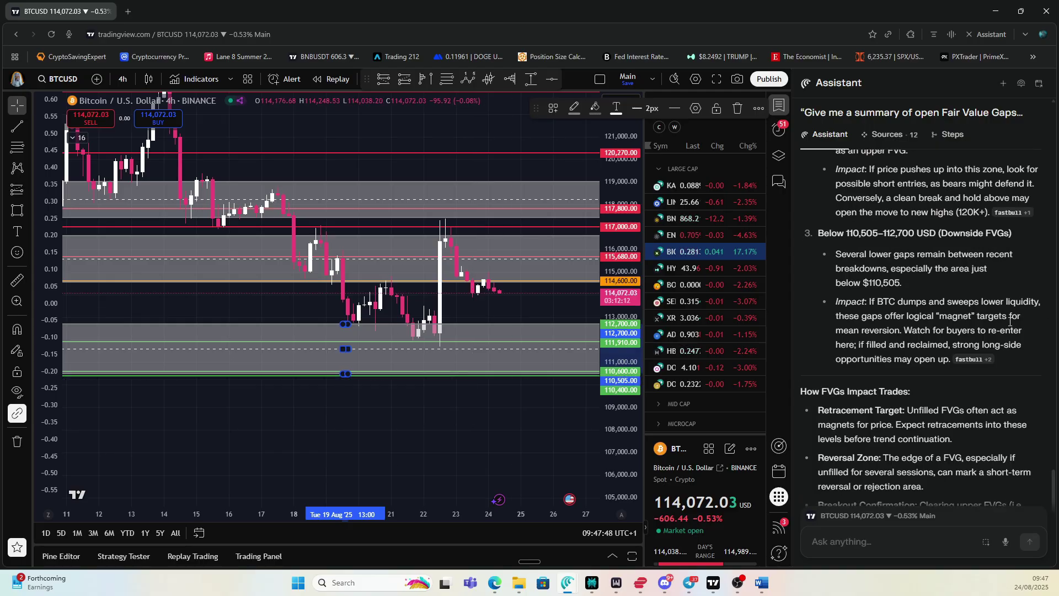
scroll(939, 364, "down", 3)
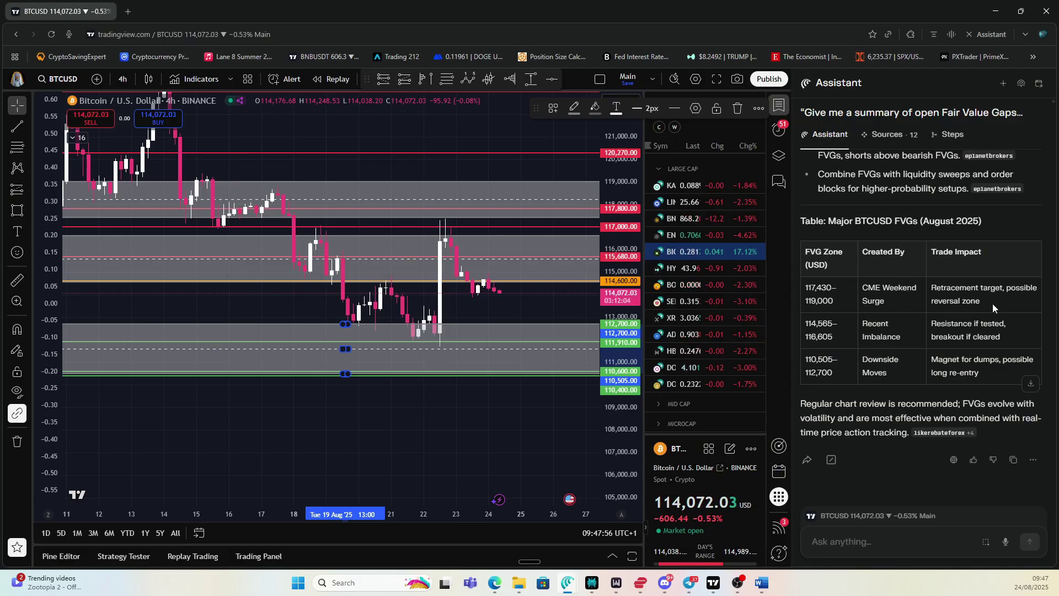
key("alt+Tab")
Paste the macroeconomic catalysts question, change 'this' to 'next', and send it.
key("ctrl+v")
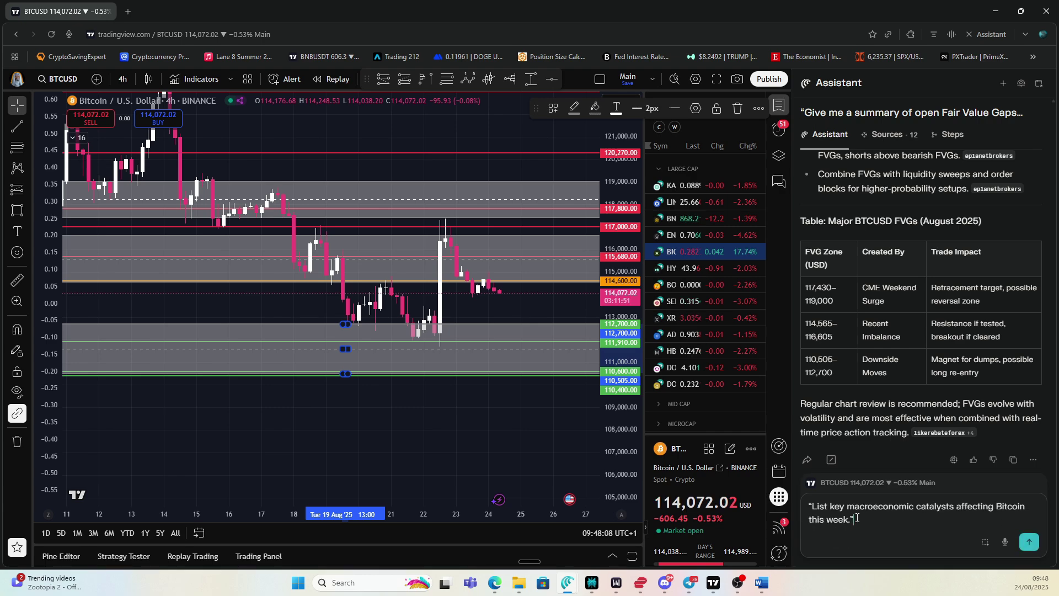
left_click(824, 522)
key("BackSpace")
key("BackSpace")
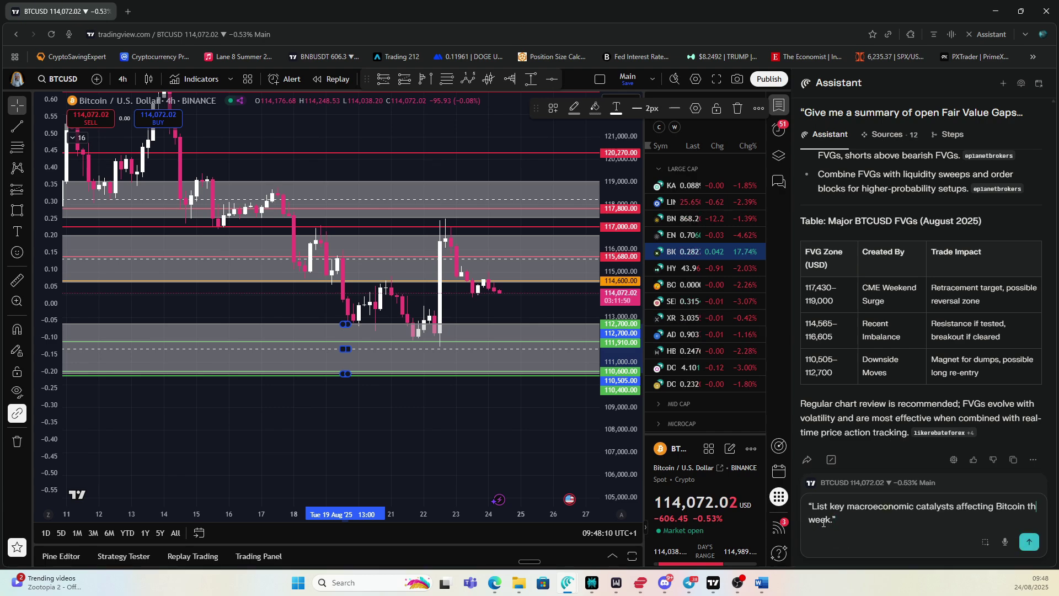
type("next")
key("Return")
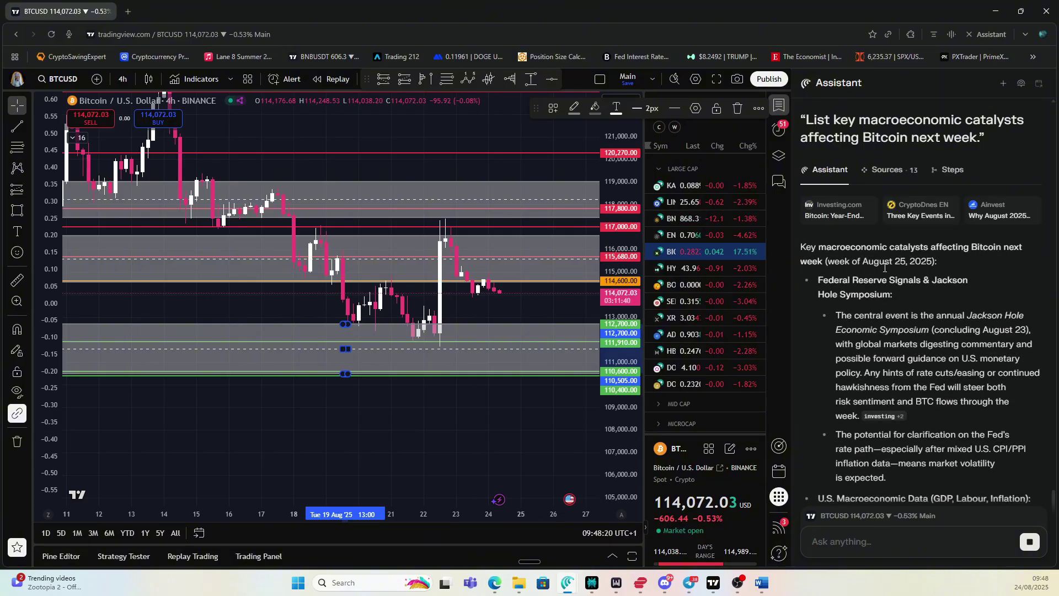
Scroll through the macro catalysts answer, then ready the Ask anything field for the correlation question.
scroll(911, 359, "down", 1)
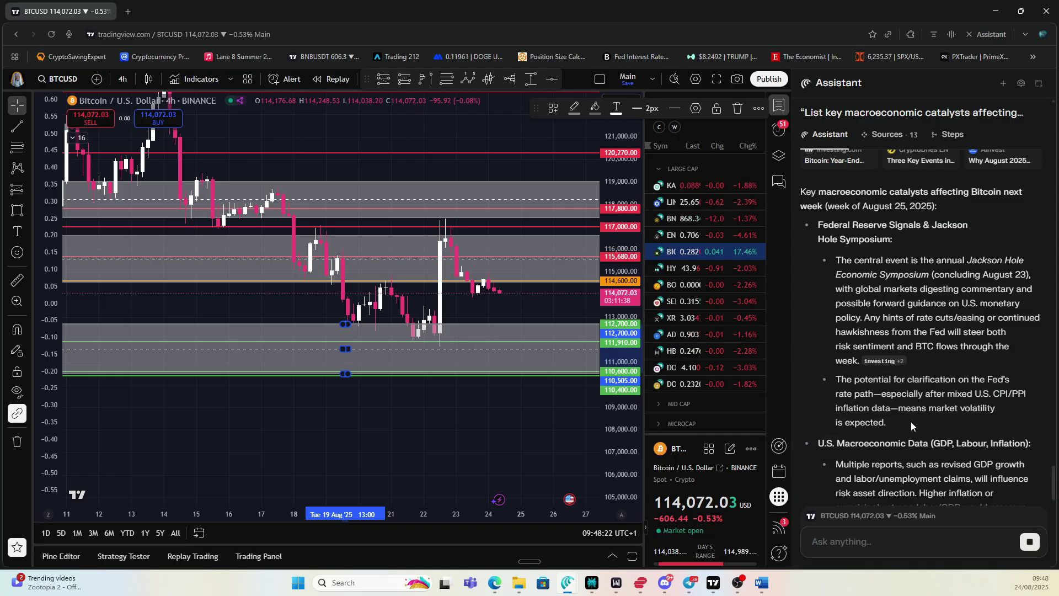
scroll(890, 433, "down", 2)
scroll(955, 433, "down", 5)
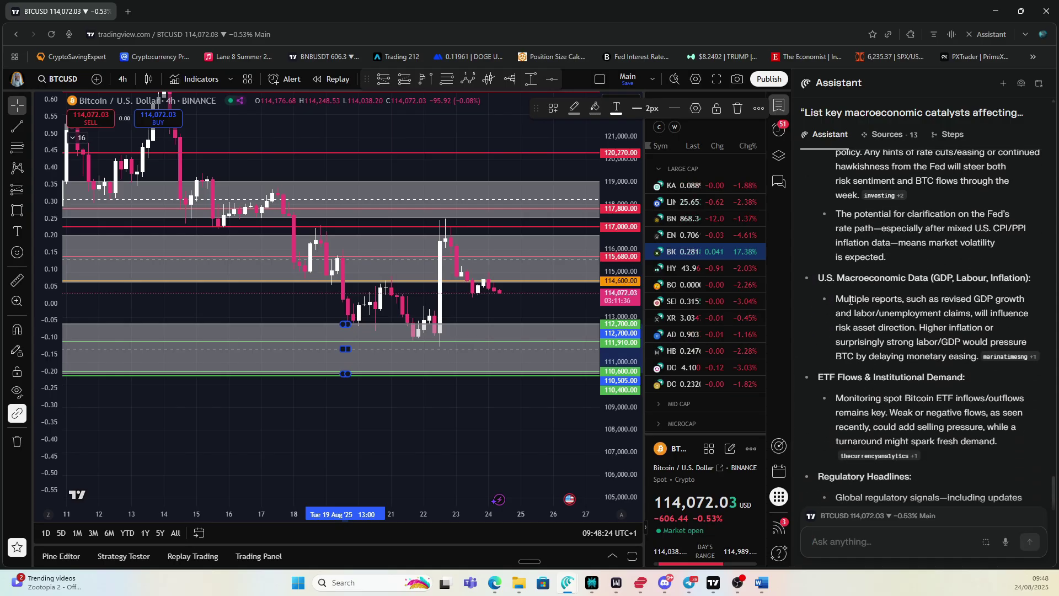
scroll(952, 431, "down", 7)
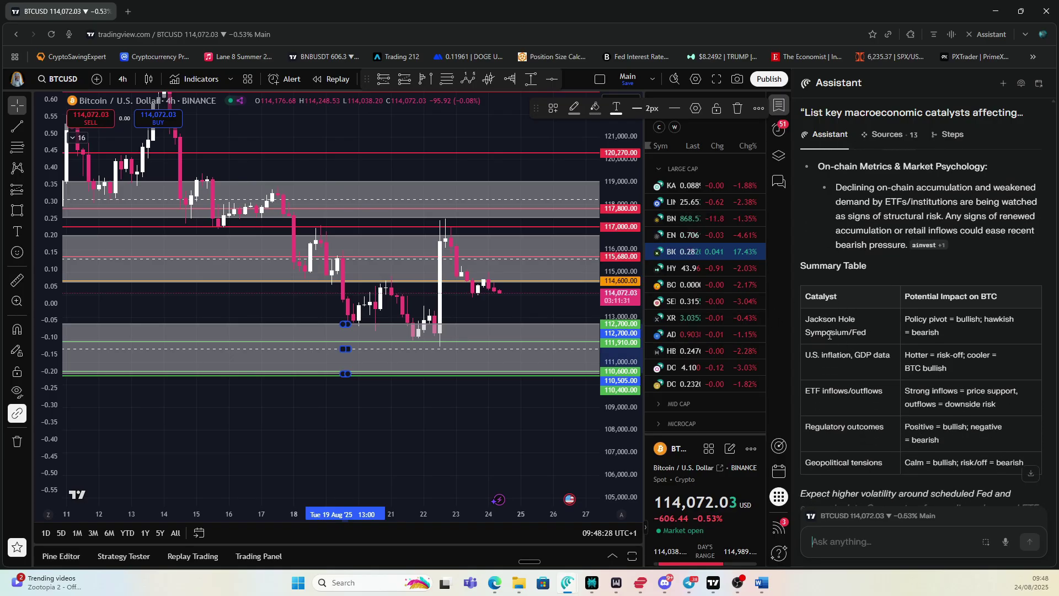
scroll(865, 379, "down", 1)
scroll(866, 378, "down", 2)
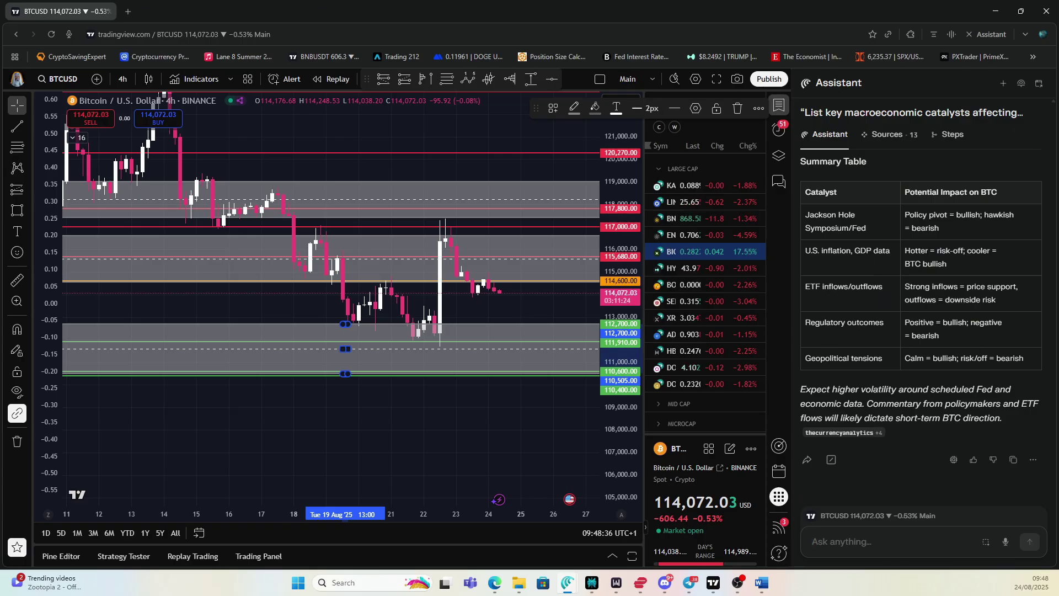
left_click(761, 583)
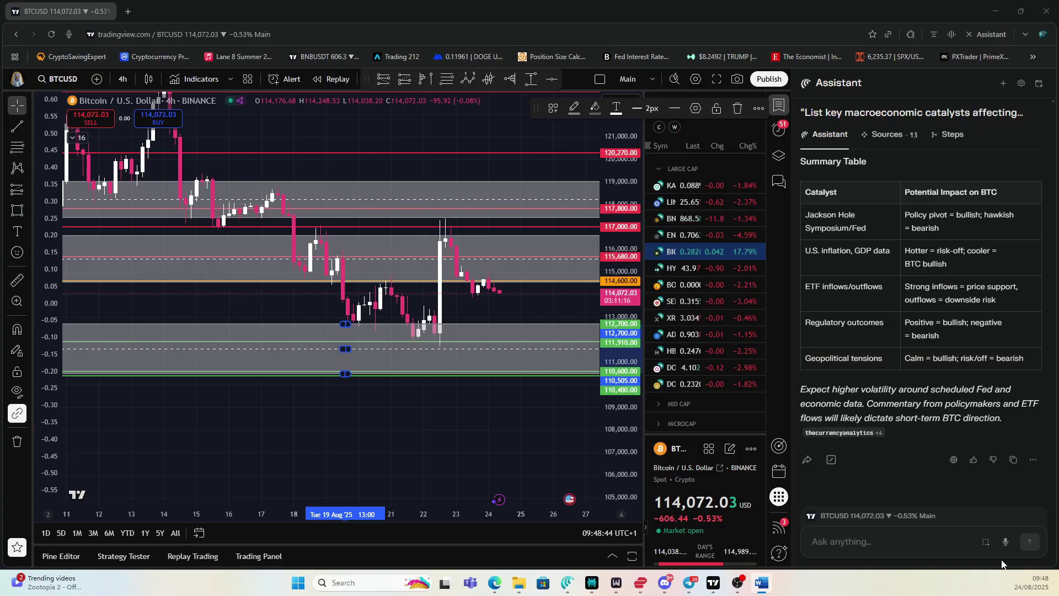
left_click(920, 543)
Ask the Assistant about August's Bitcoin–S&P 500 correlation and read its roughly 0.7–0.8 answer.
key("ctrl+v")
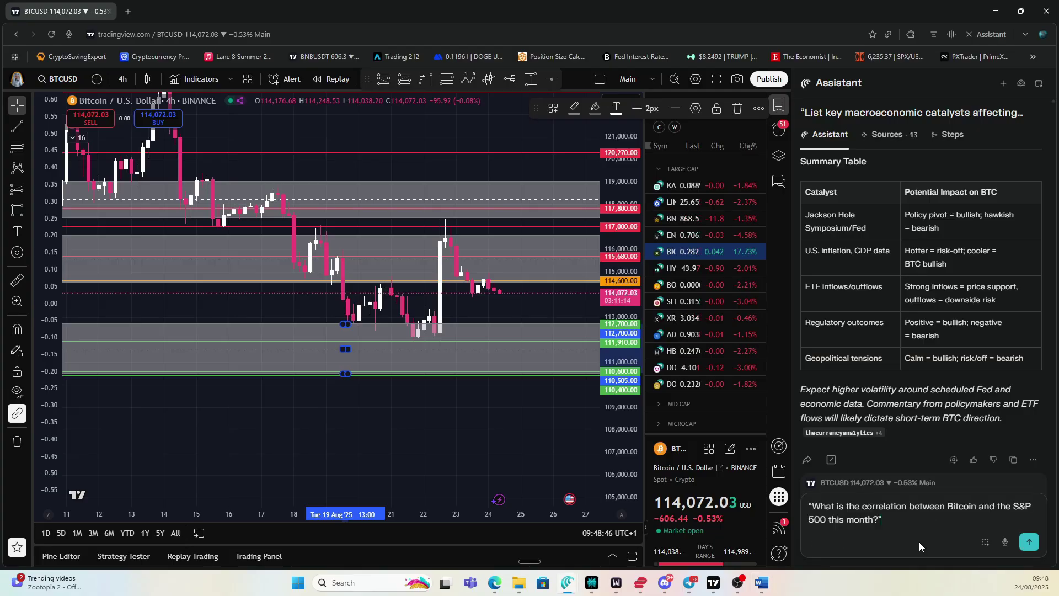
key("Return")
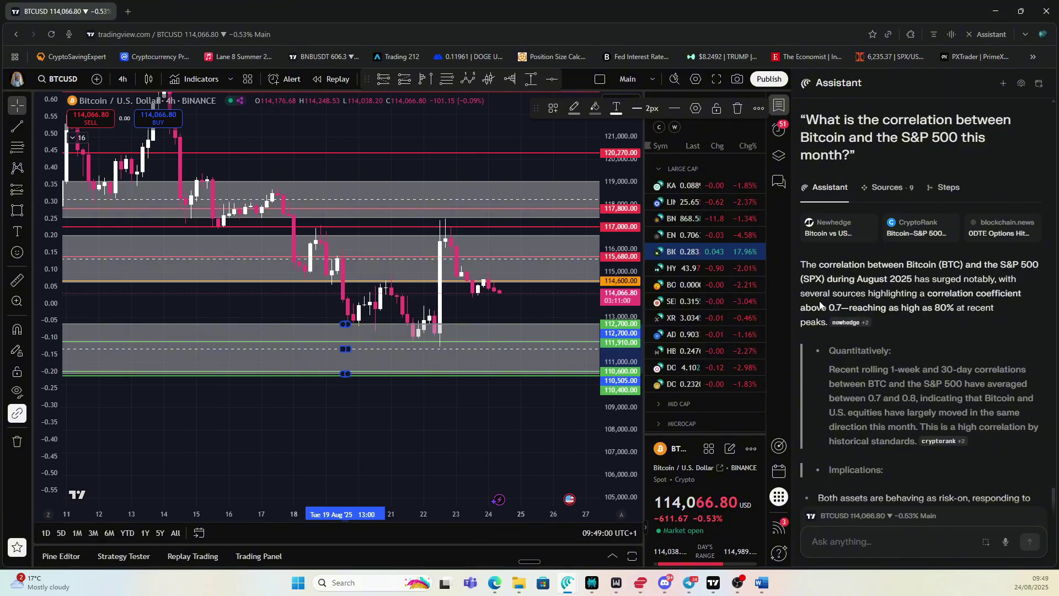
scroll(905, 309, "down", 1)
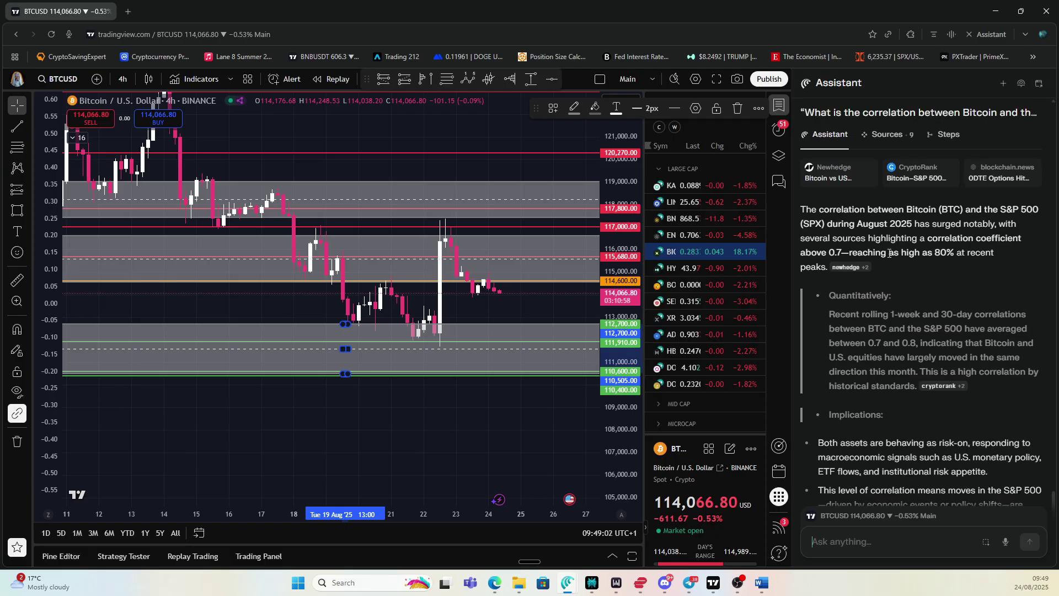
scroll(889, 336, "down", 2)
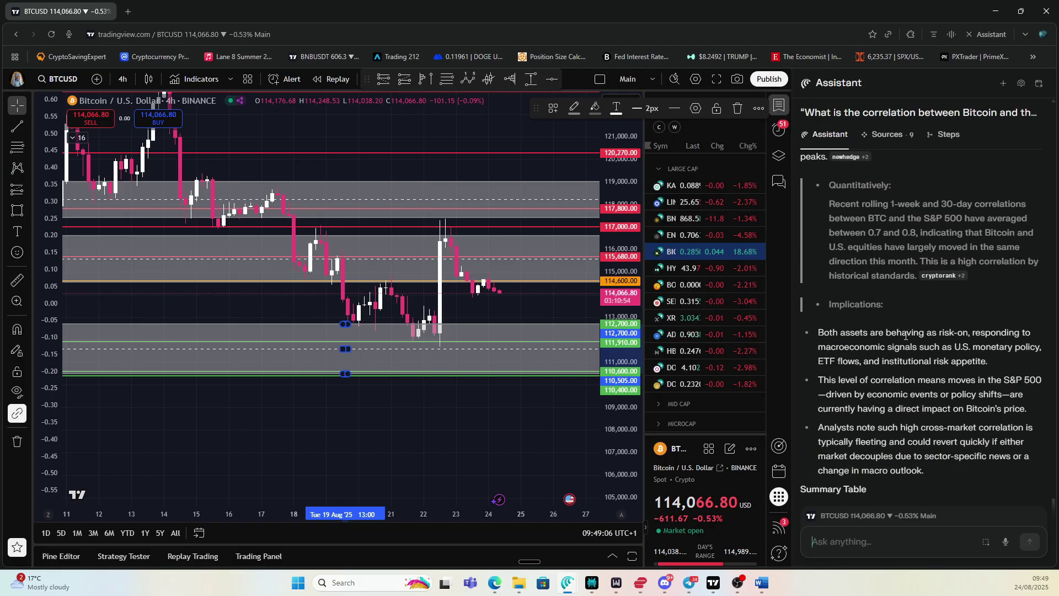
scroll(932, 366, "down", 2)
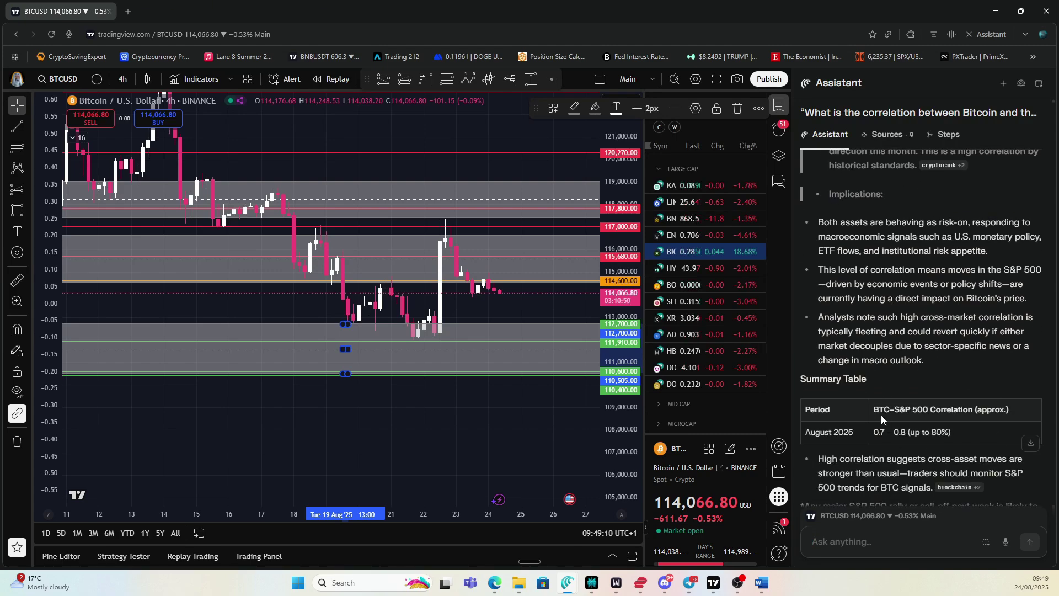
scroll(888, 406, "down", 2)
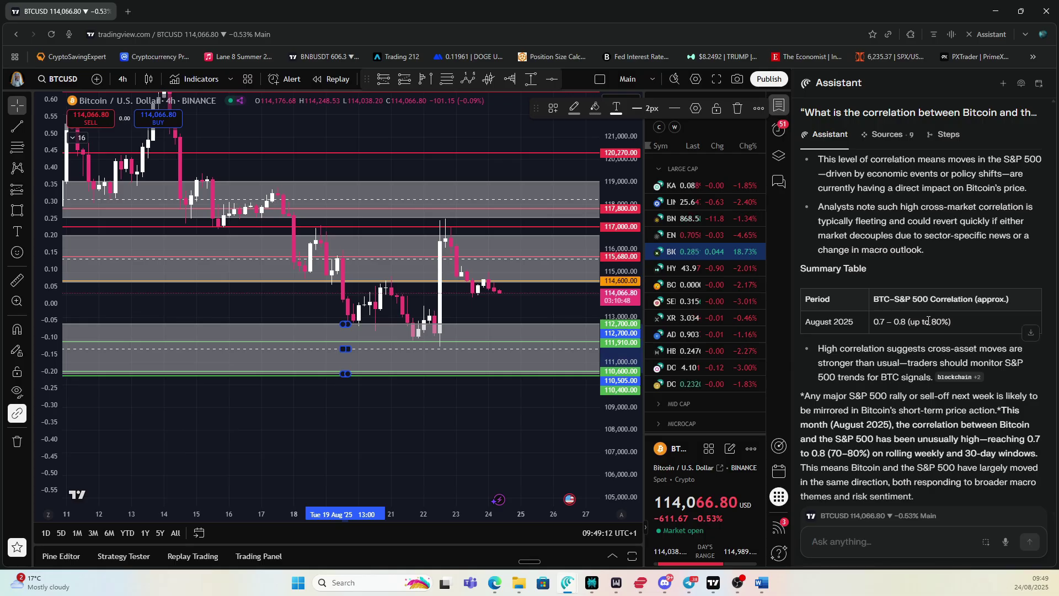
scroll(928, 320, "down", 5)
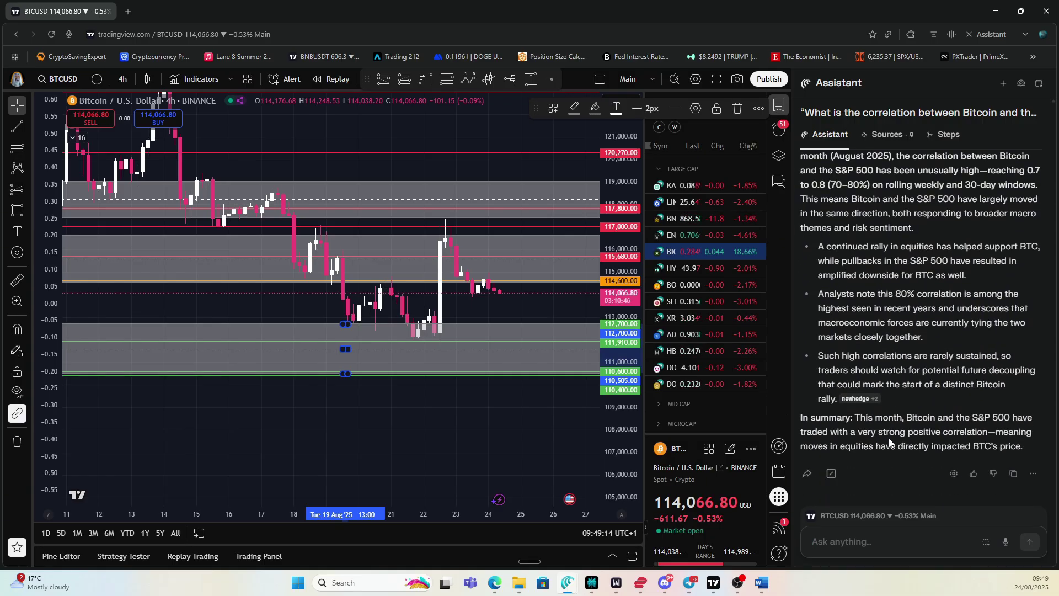
scroll(882, 160, "up", 1)
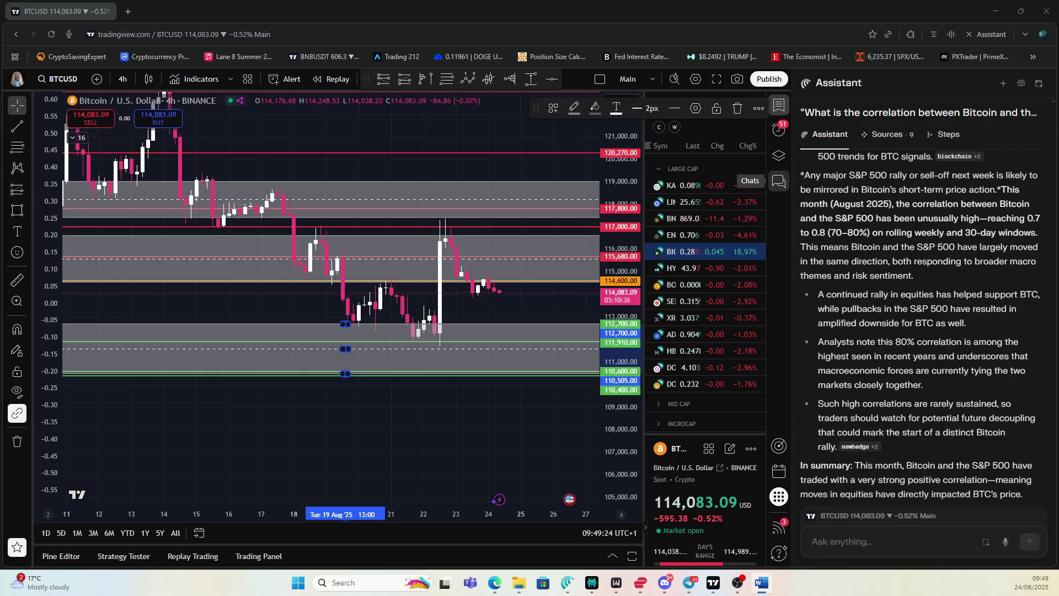
left_click(853, 540)
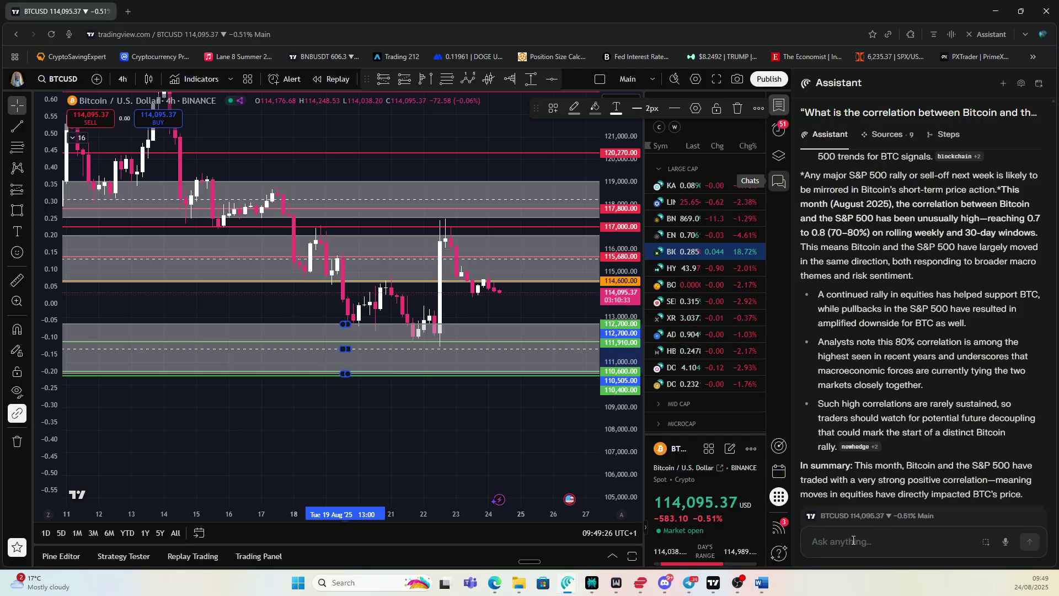
Send the Assistant an Elliott Wave analysis prompt for BTCUSD, then bring up the chart timeframe list.
type("Generate an Elliott Wave analysis for BTCUSD on the daily chart.")
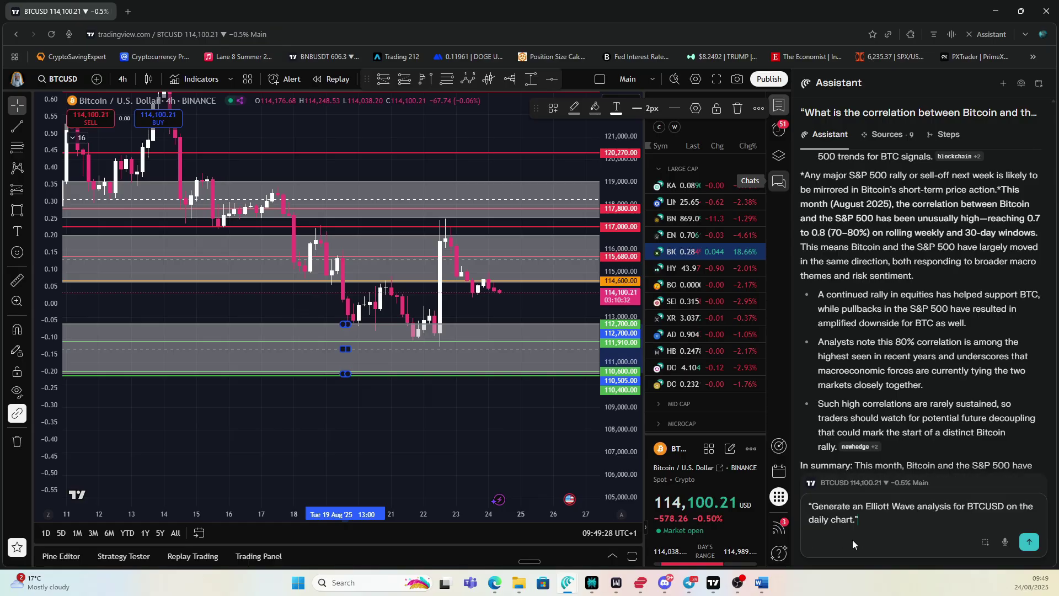
key("Return")
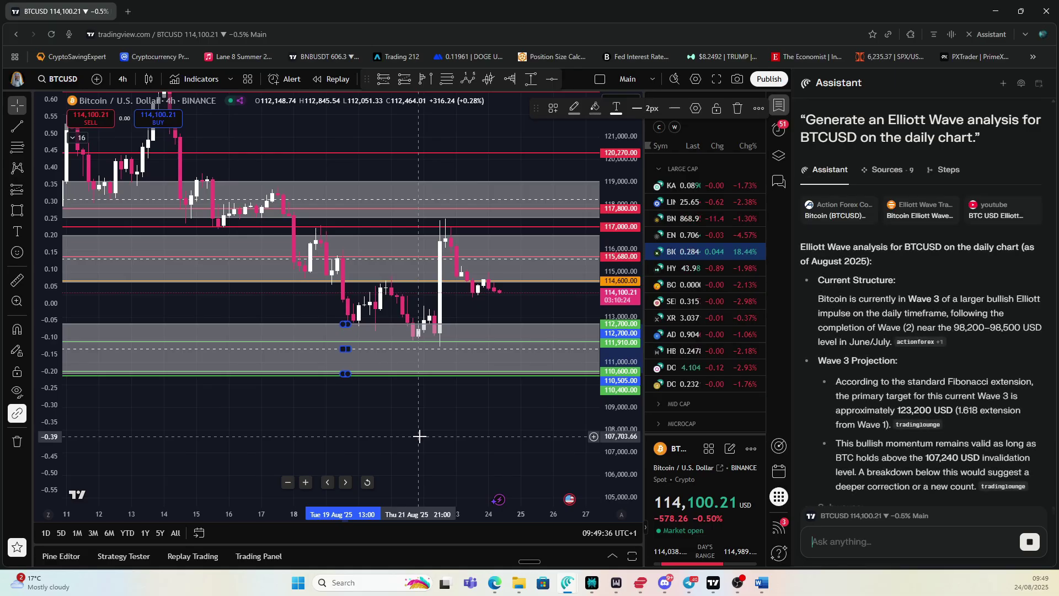
left_click(117, 82)
Switch BTCUSD to 1-day candles, reset the chart view, and zoom into July–August.
left_click(129, 444)
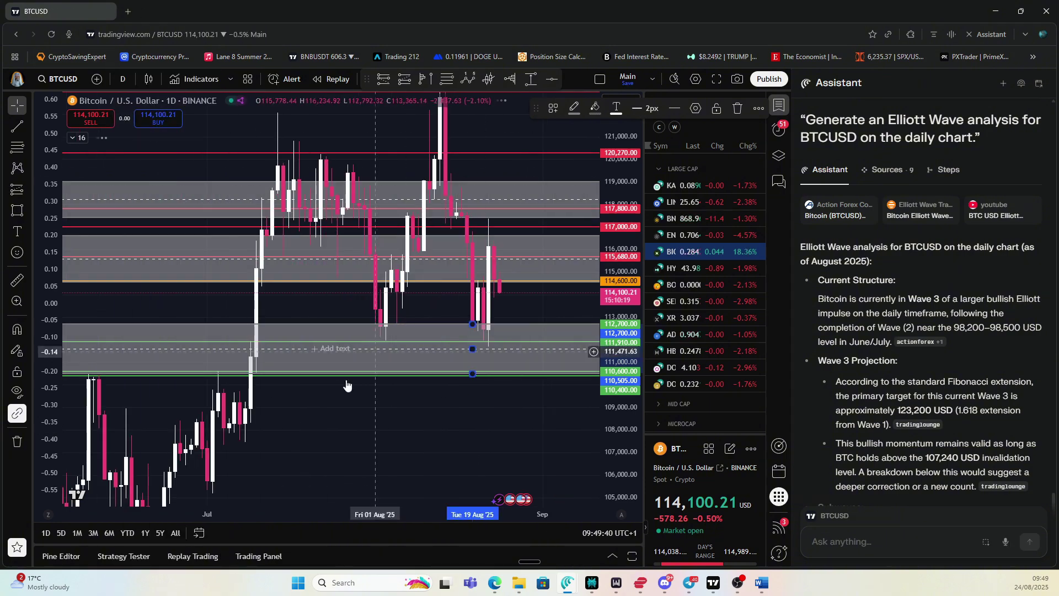
right_click(345, 292)
left_click(376, 299)
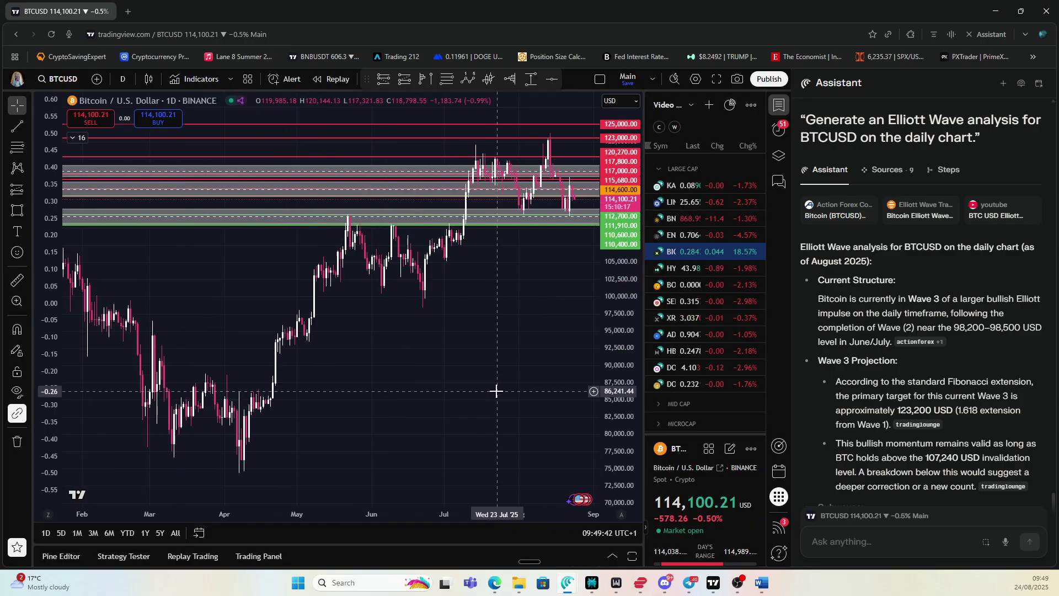
scroll(461, 351, "up", 5)
scroll(461, 351, "down", 2)
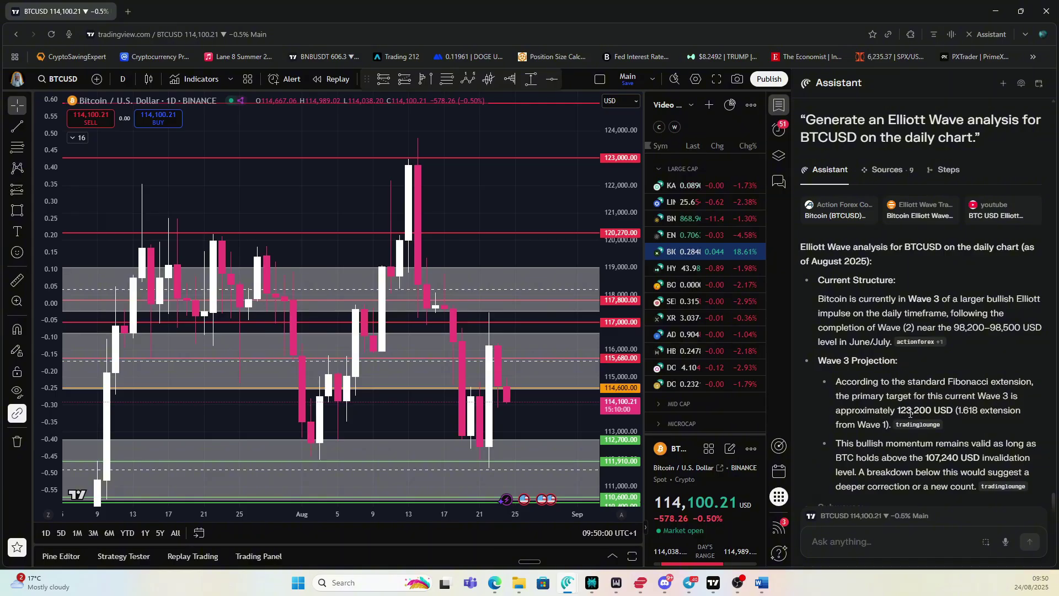
Scroll the Elliott Wave answer to its Summary Table with the 107,240 and 123,200 levels.
scroll(940, 426, "down", 5)
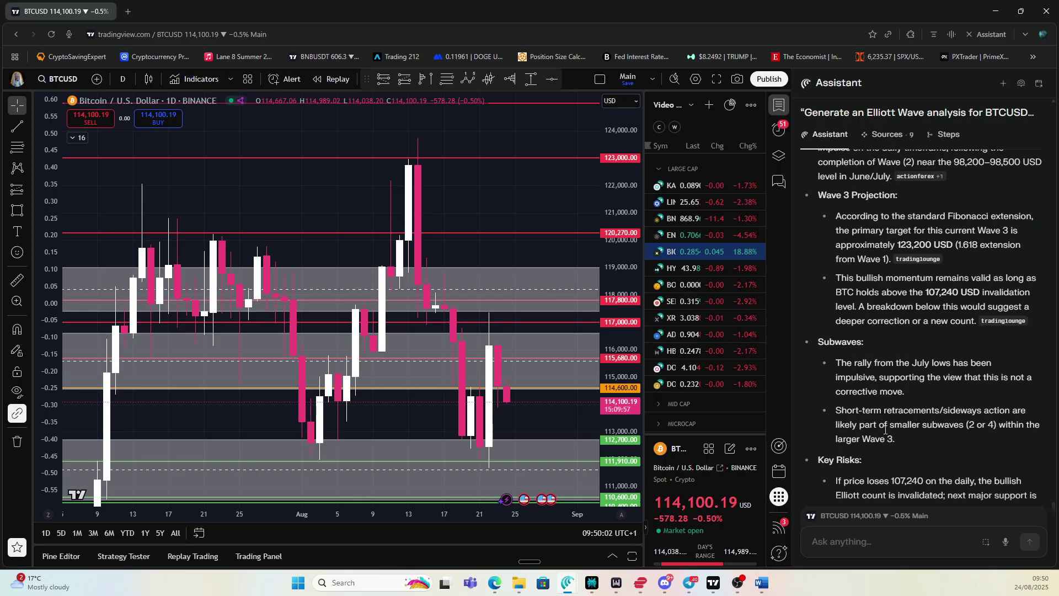
scroll(866, 428, "down", 3)
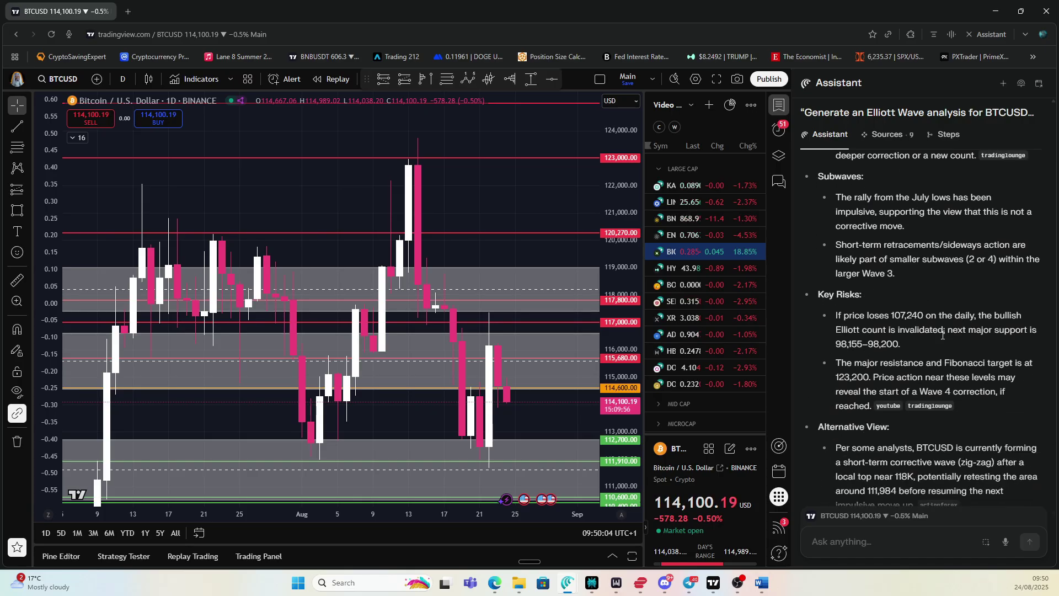
scroll(943, 335, "down", 5)
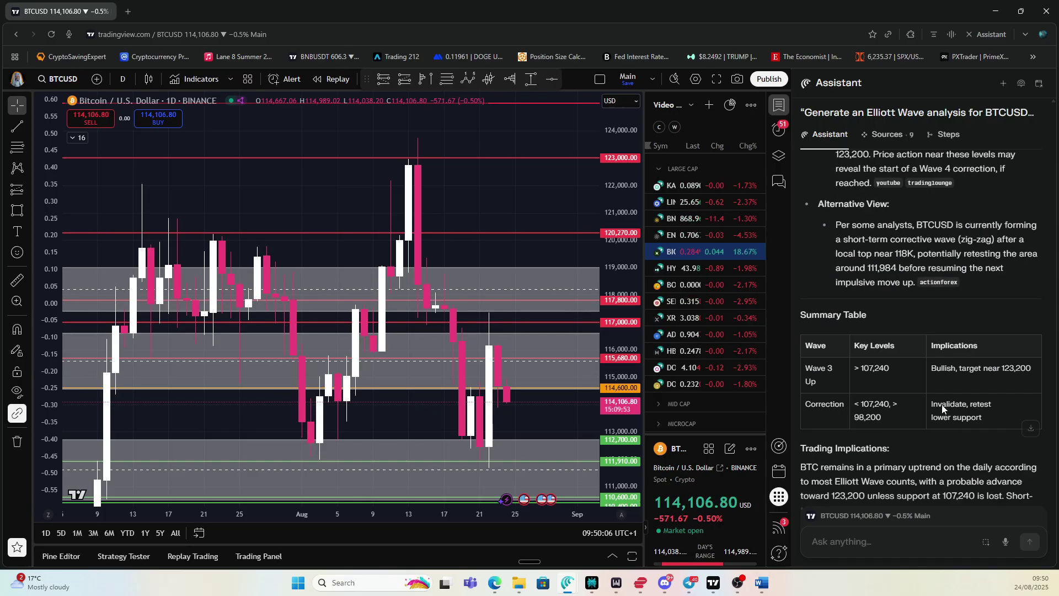
scroll(942, 409, "down", 1)
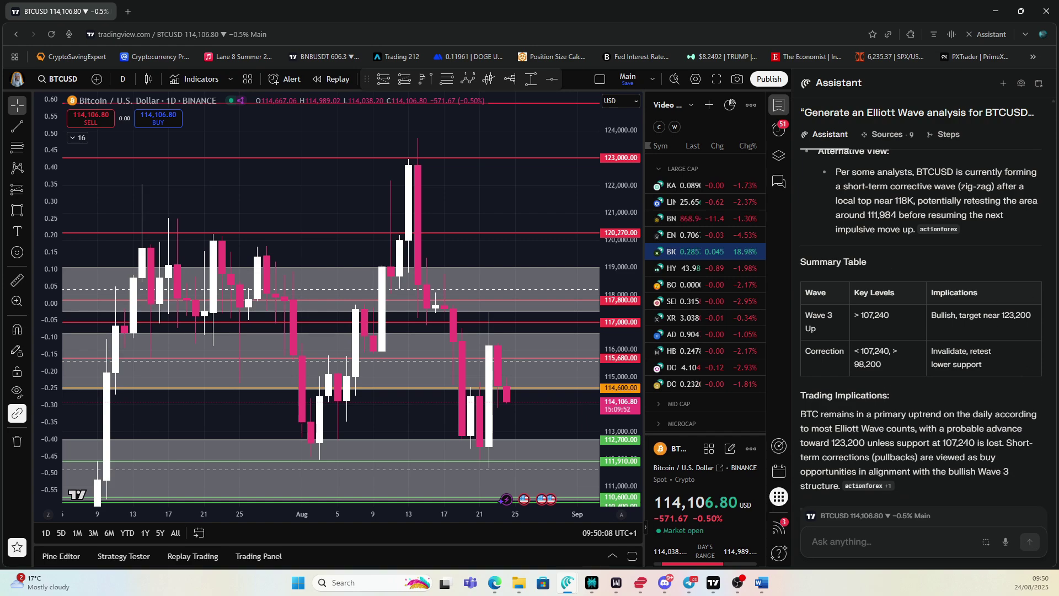
left_click(762, 582)
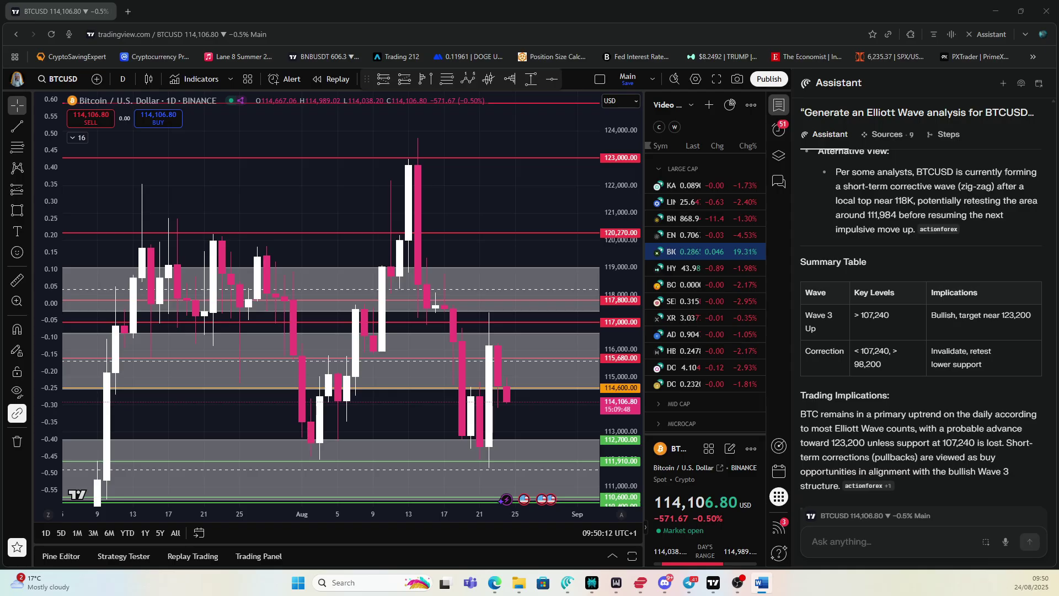
scroll(367, 362, "up", 2)
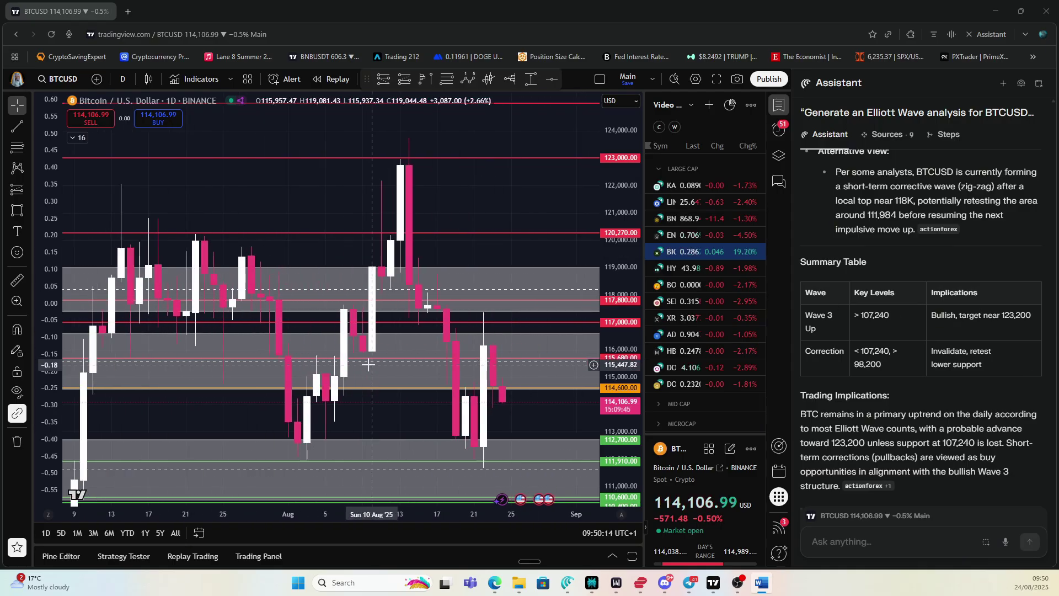
Reset the daily chart view and zoom so zones from 110,400 to 123,000 fit.
right_click(339, 194)
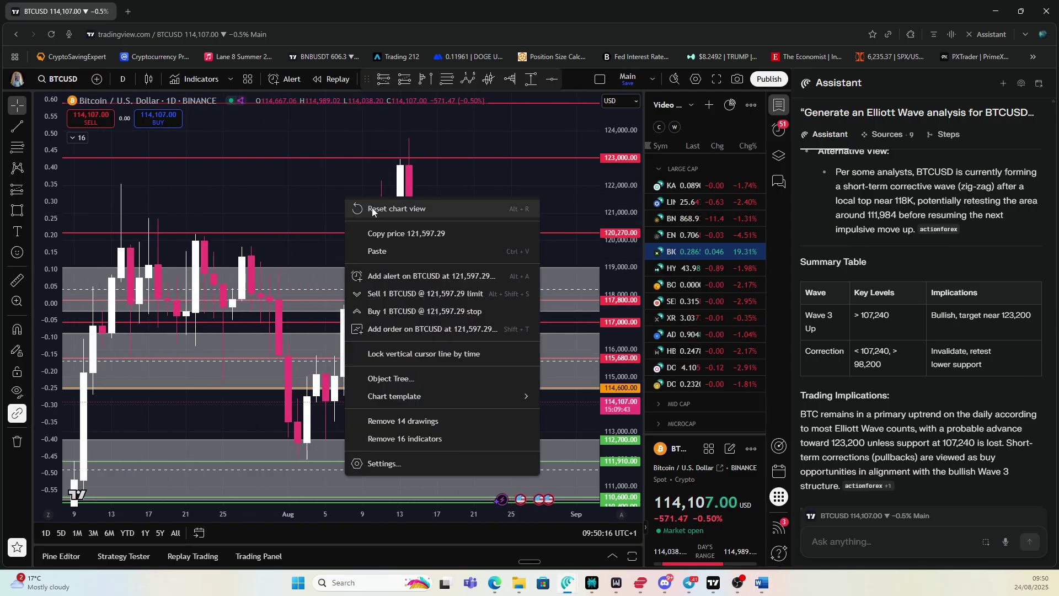
left_click(364, 207)
scroll(430, 273, "up", 3)
scroll(429, 273, "up", 2)
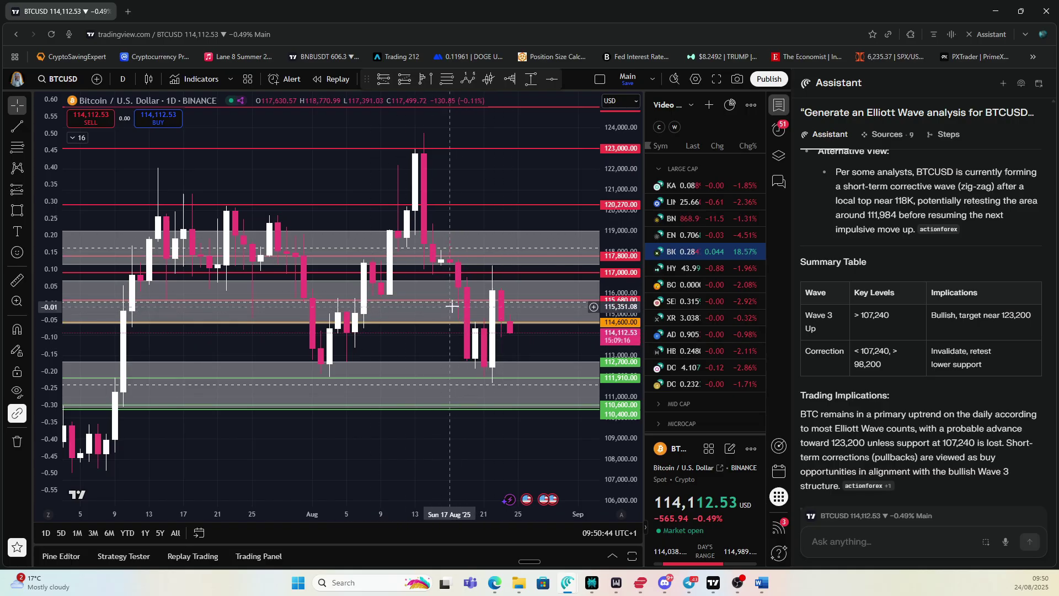
scroll(439, 279, "down", 2)
scroll(439, 278, "up", 2)
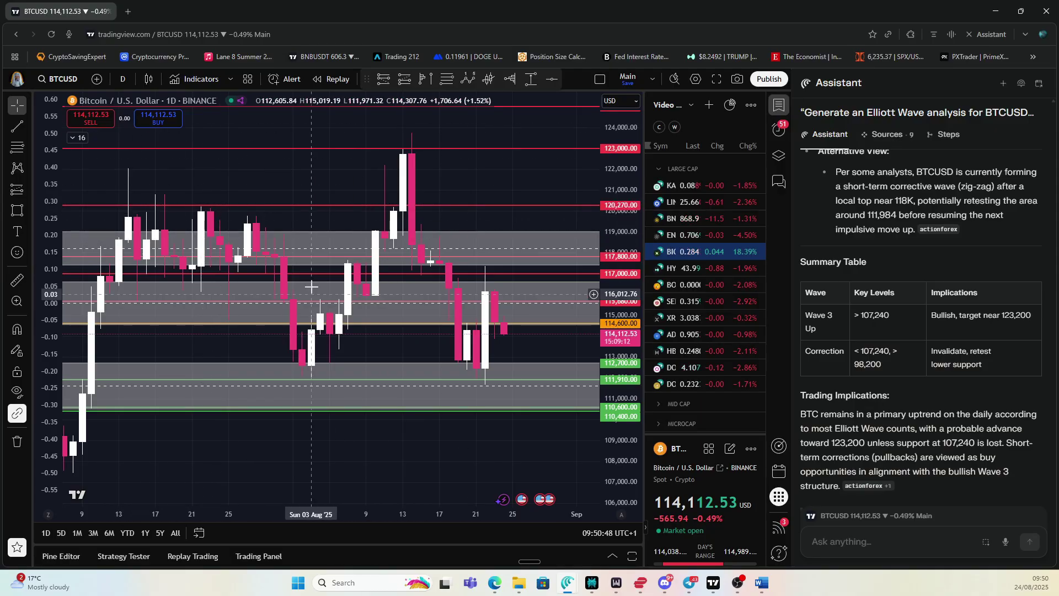
Inspect the marker beside the latest candles and the grey zone around the current price.
left_click(448, 248)
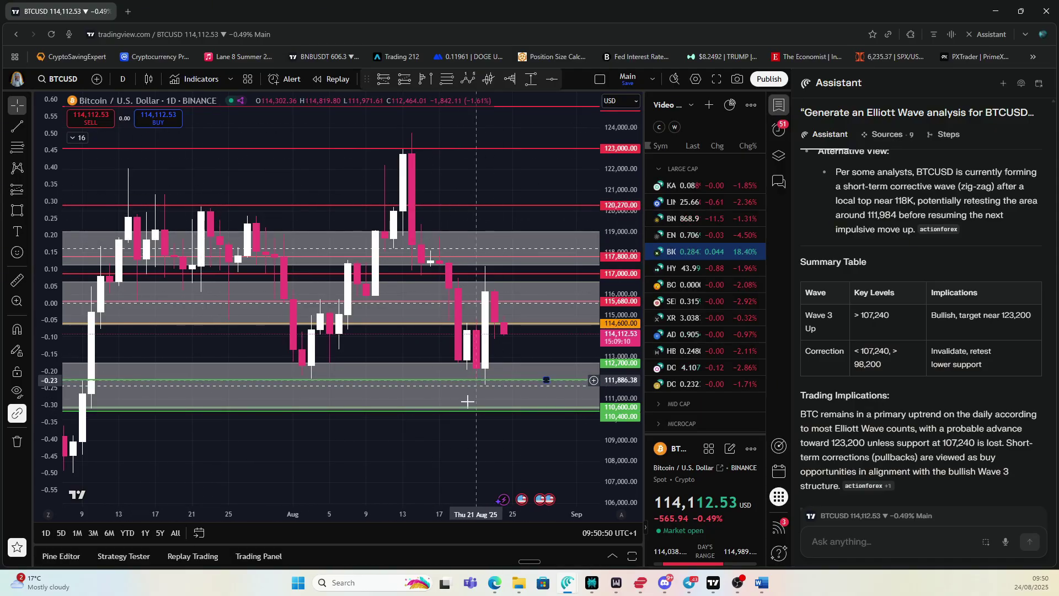
left_click(431, 273)
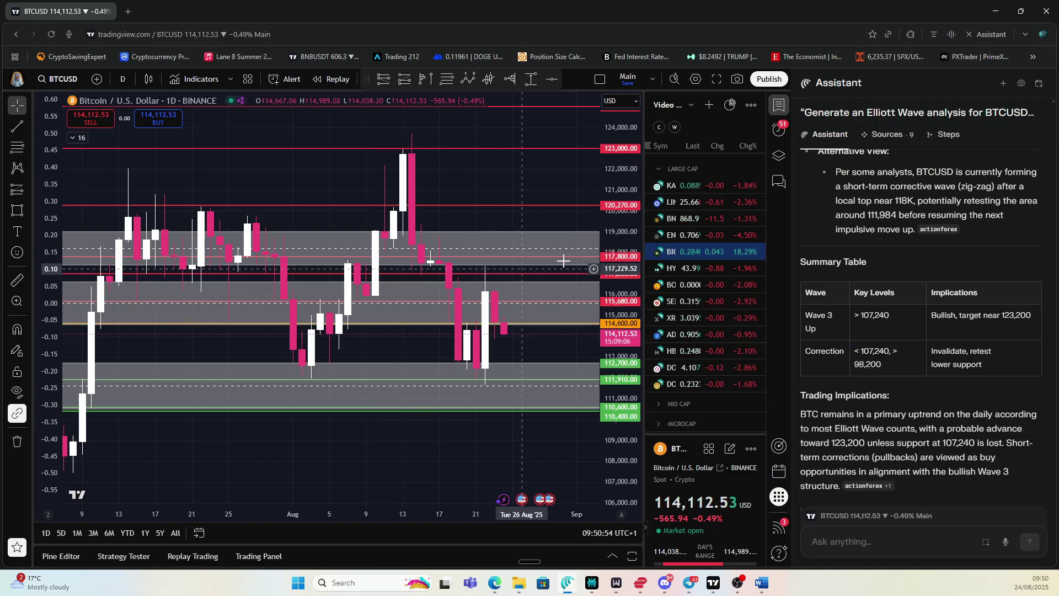
left_click(348, 287)
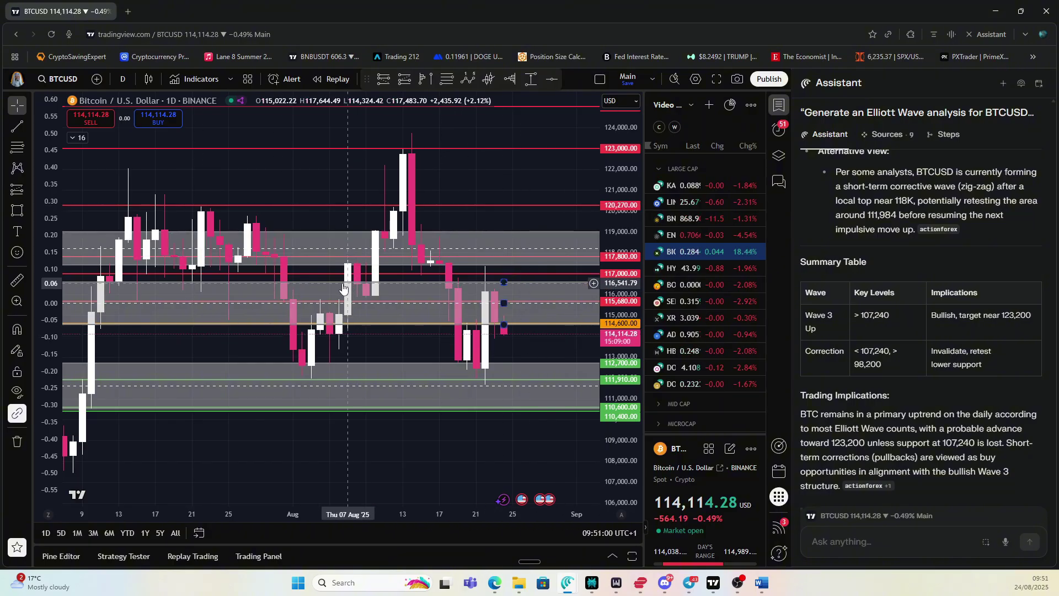